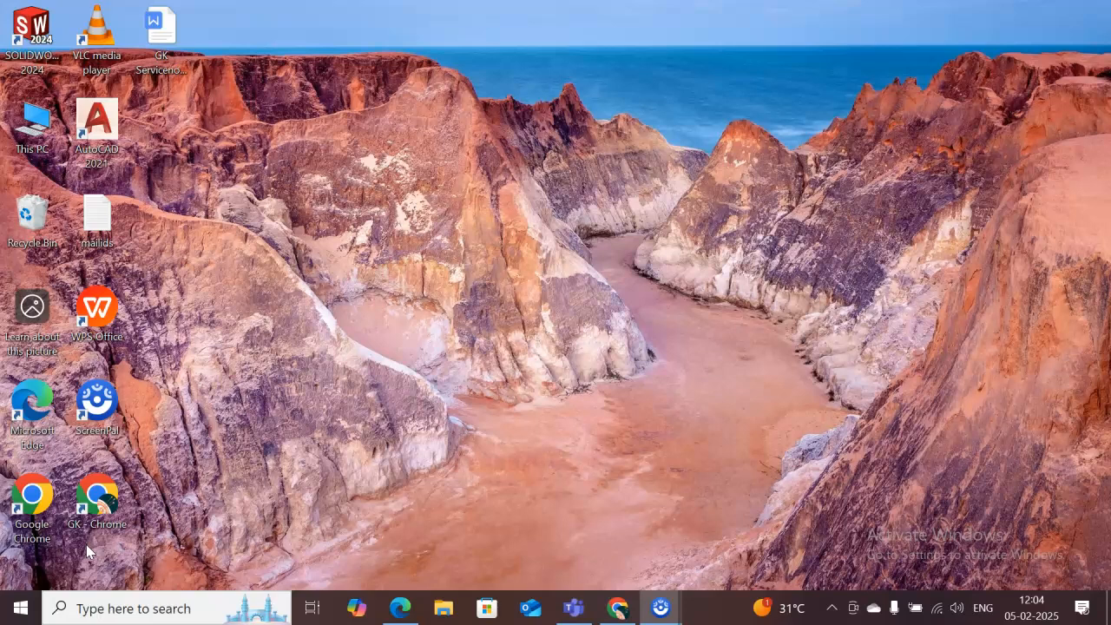
Launch SOLIDWORKS 2024 and create a new drawing on a standard A0 (ISO) sheet with the sheet format displayed.
left_click(52, 43)
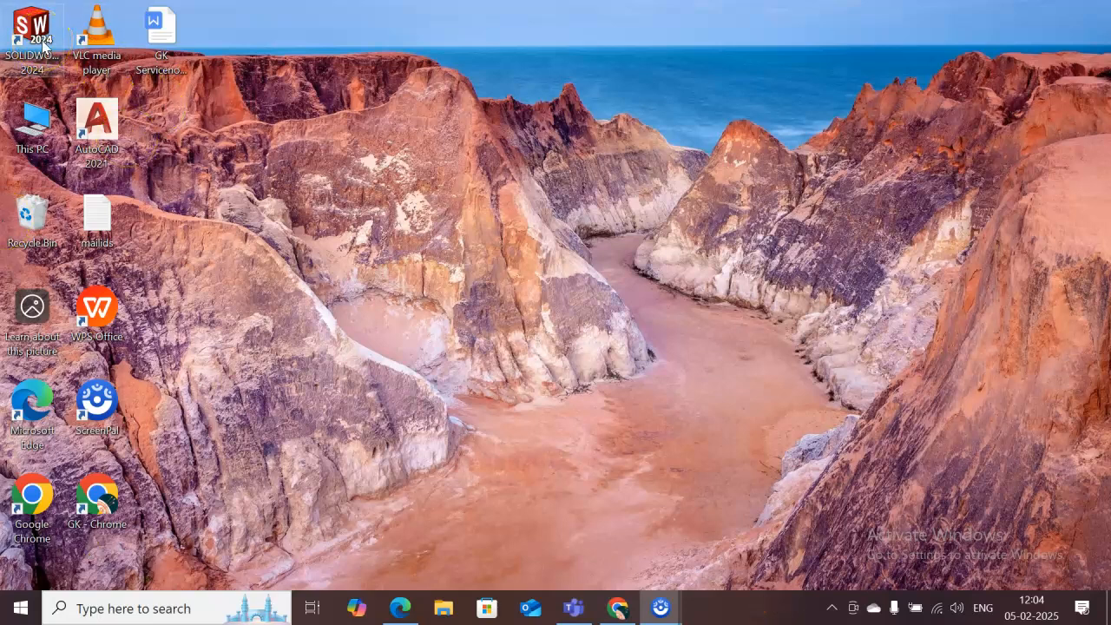
double_click(42, 40)
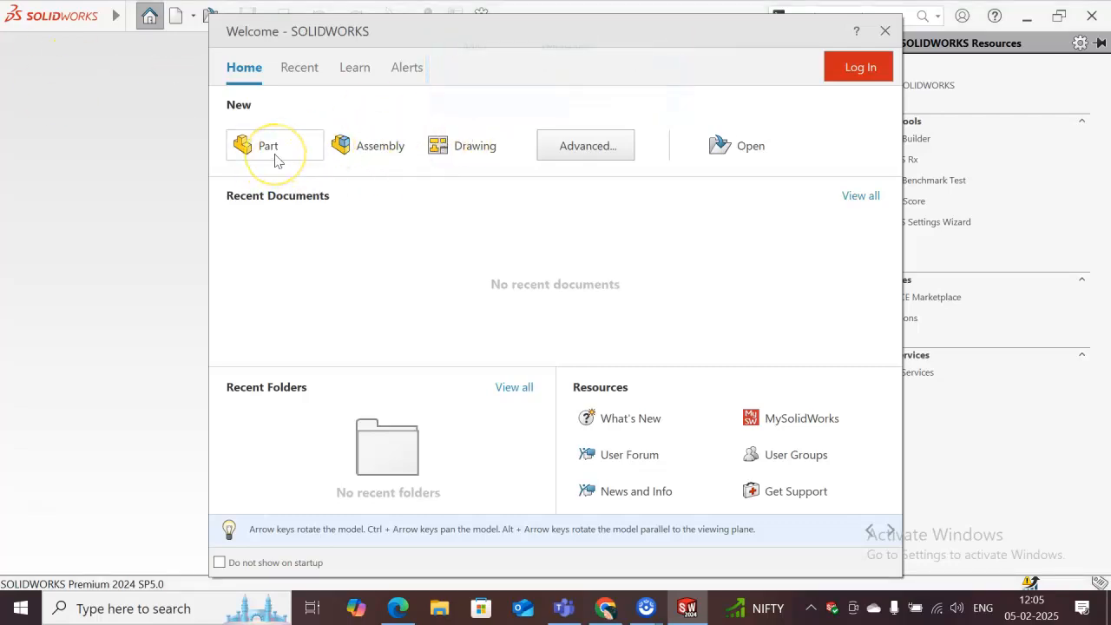
left_click(461, 150)
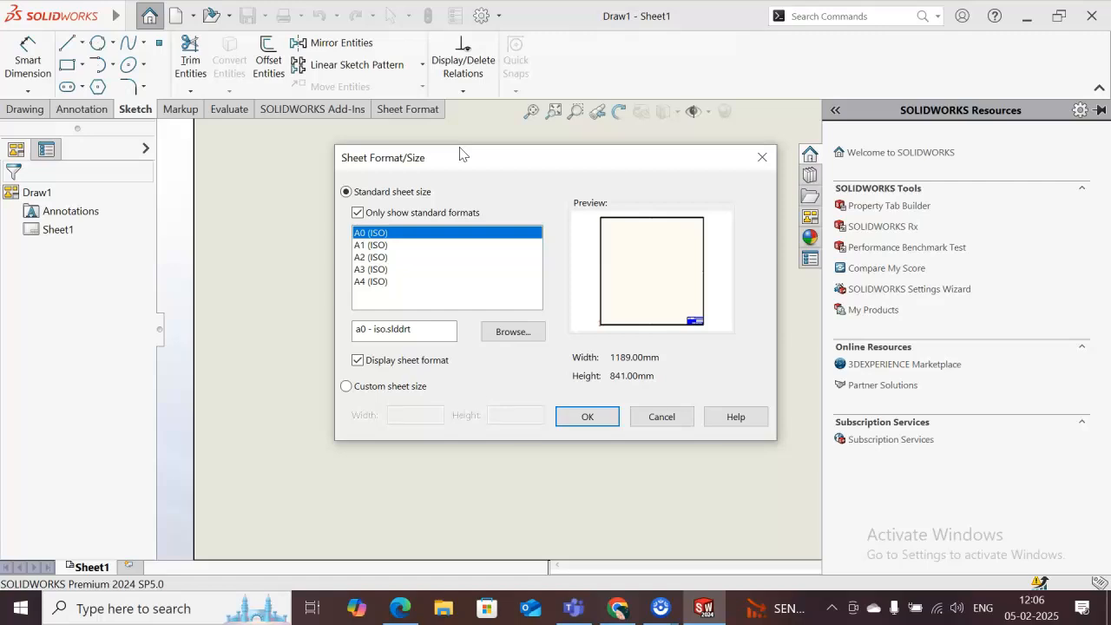
left_click(574, 416)
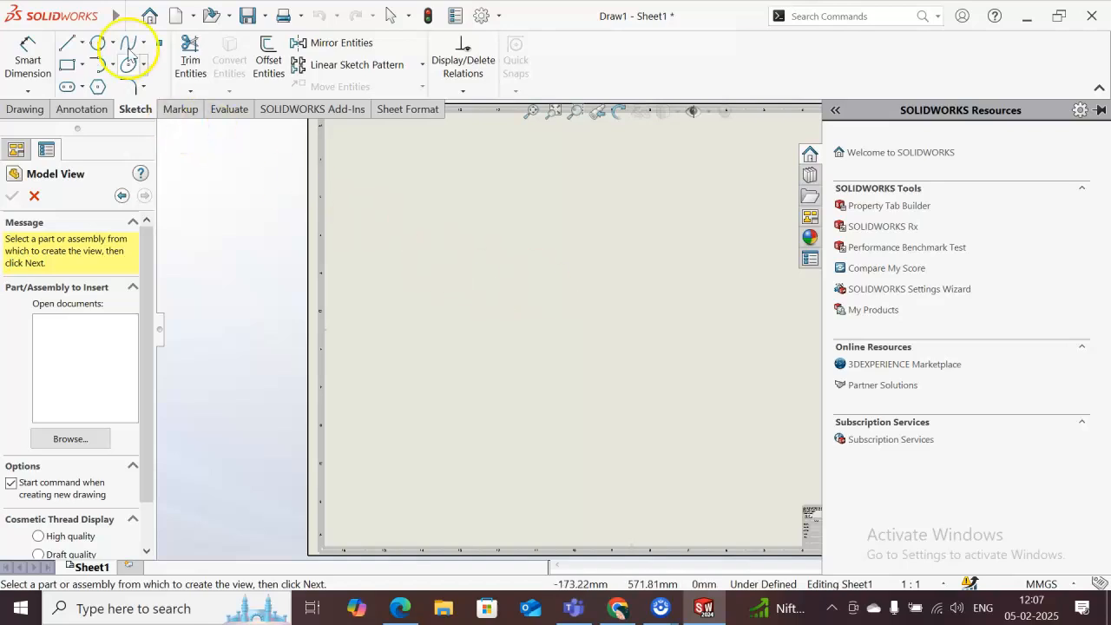
left_click(132, 16)
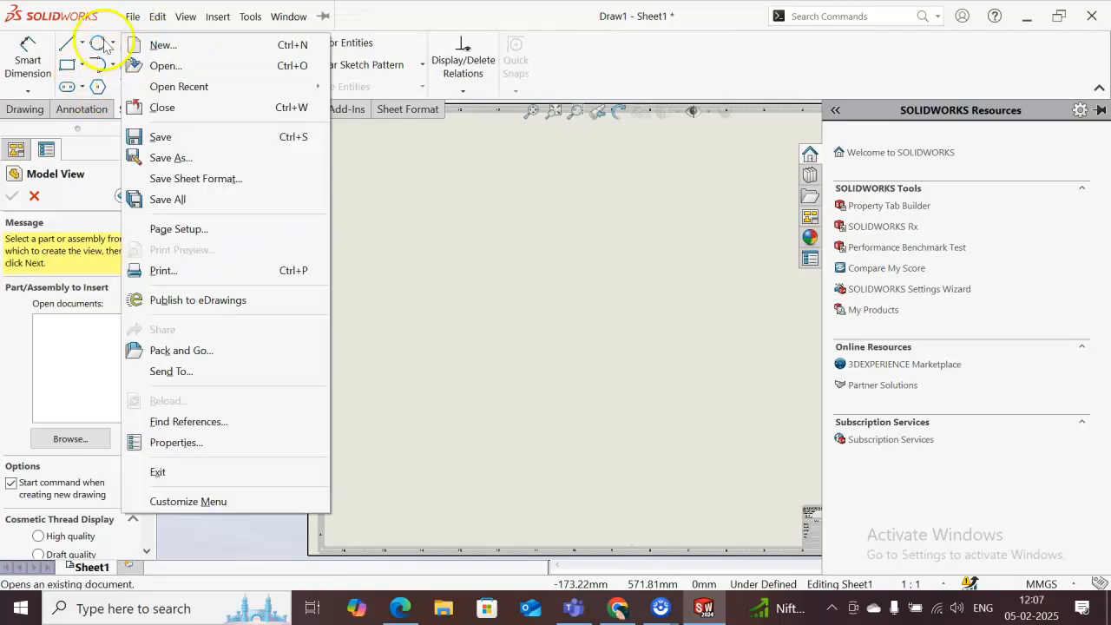
left_click(404, 217)
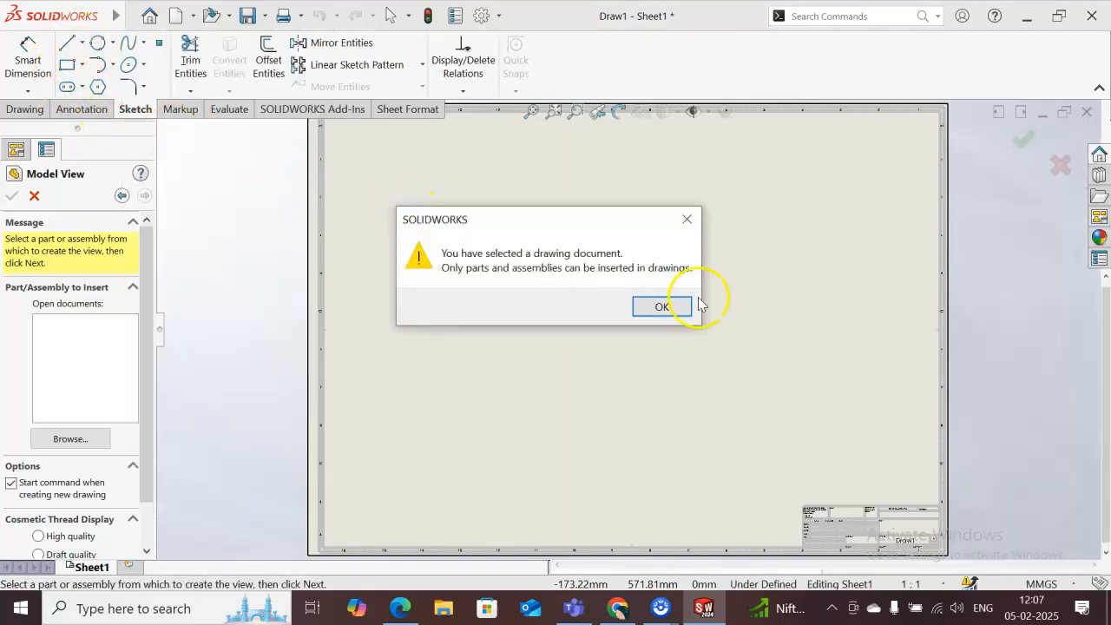
left_click(687, 218)
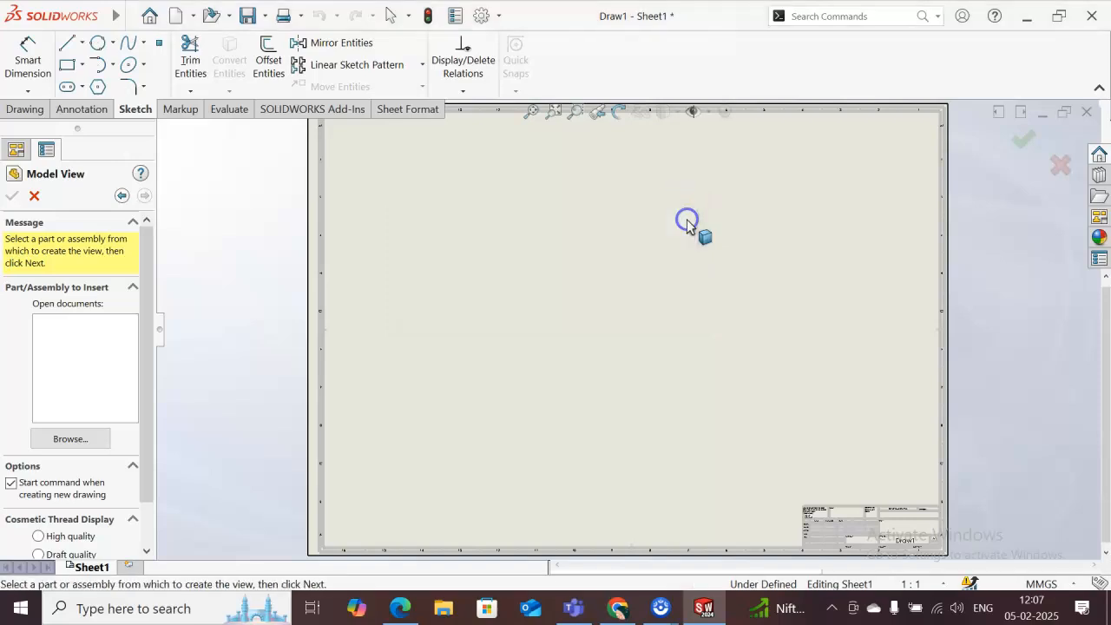
Sketch an open chain of four connected lines from the sheet's lower middle, zigzagging up towards its upper right, with the Line tool.
left_click(83, 46)
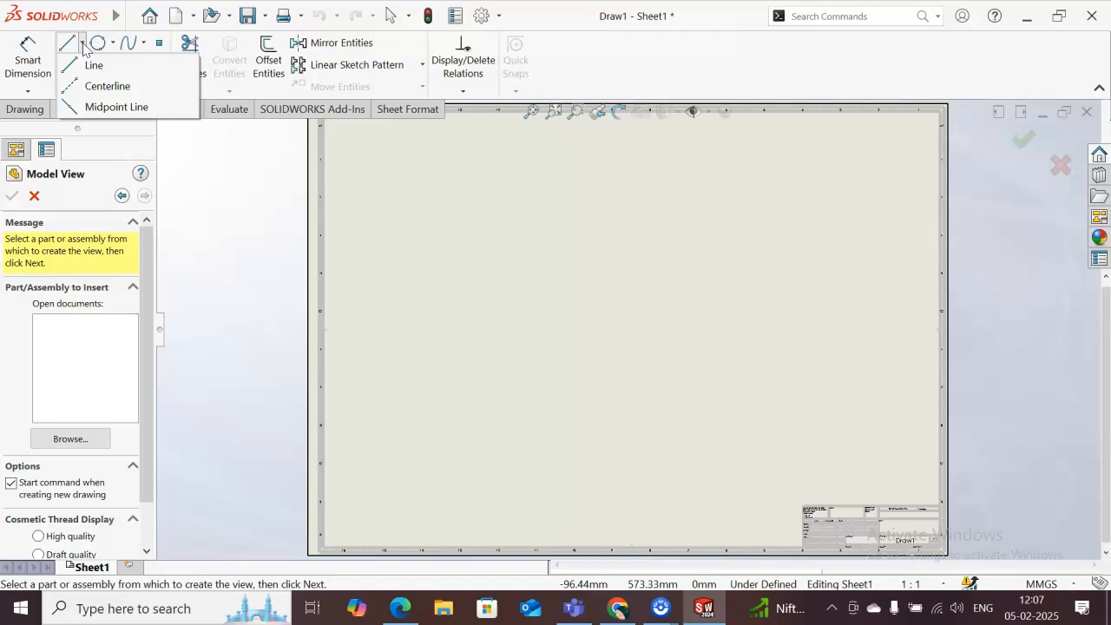
left_click(96, 42)
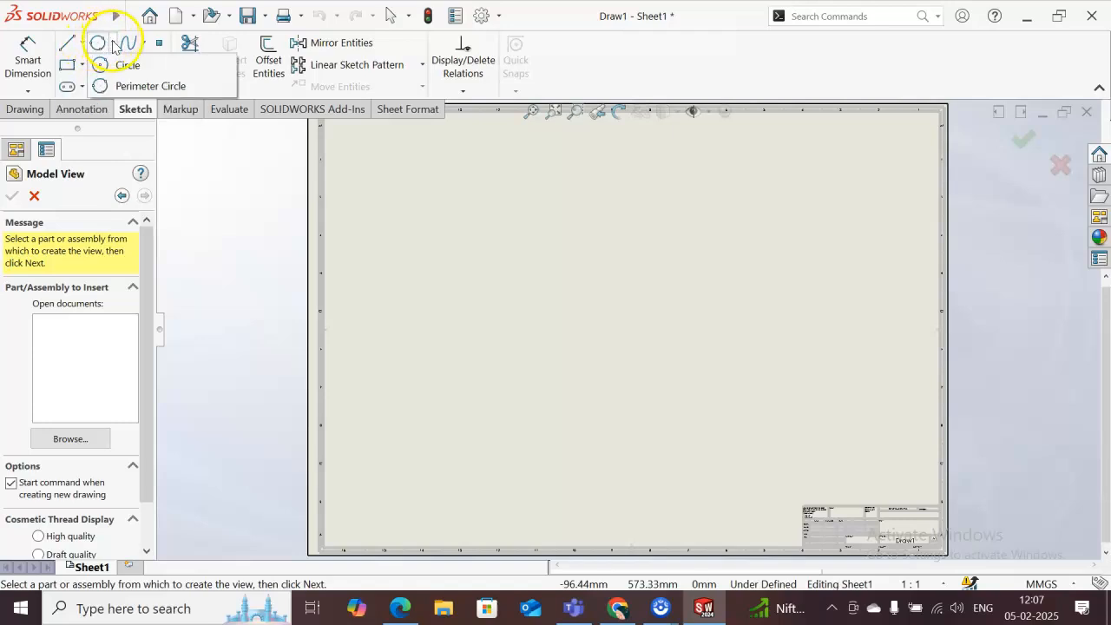
left_click(81, 43)
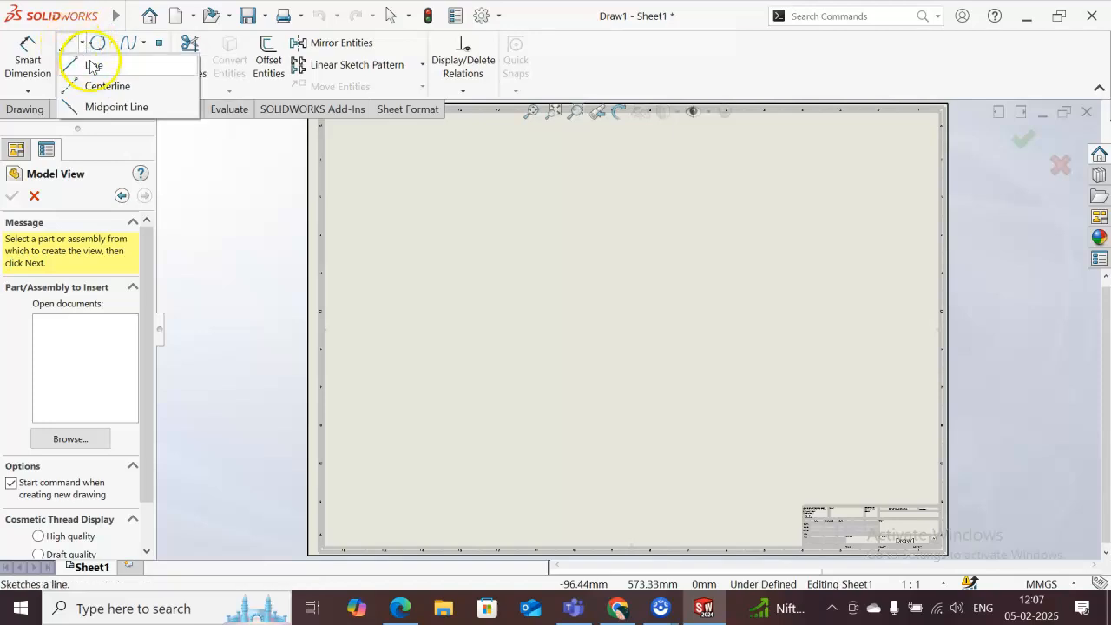
left_click(94, 65)
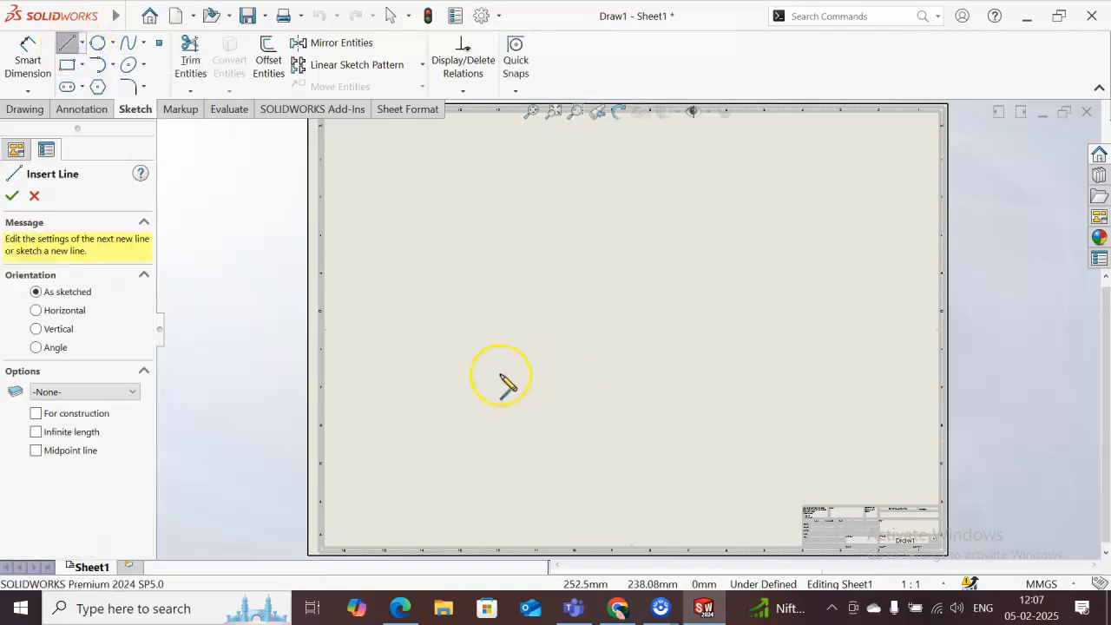
left_click(477, 472)
left_click(707, 457)
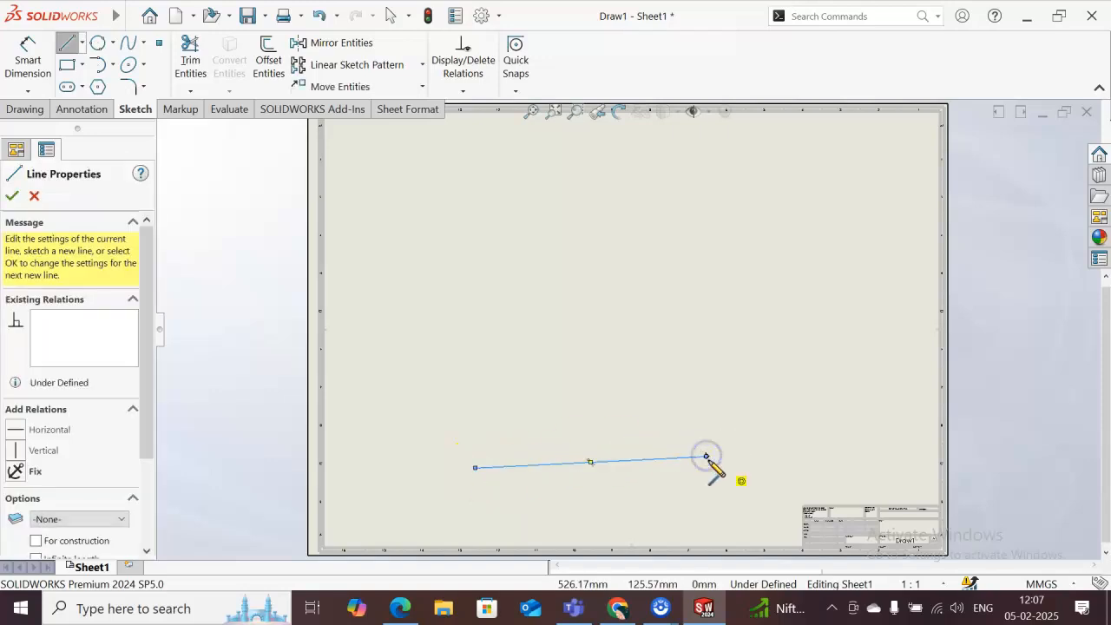
left_click_drag(706, 457, 709, 476)
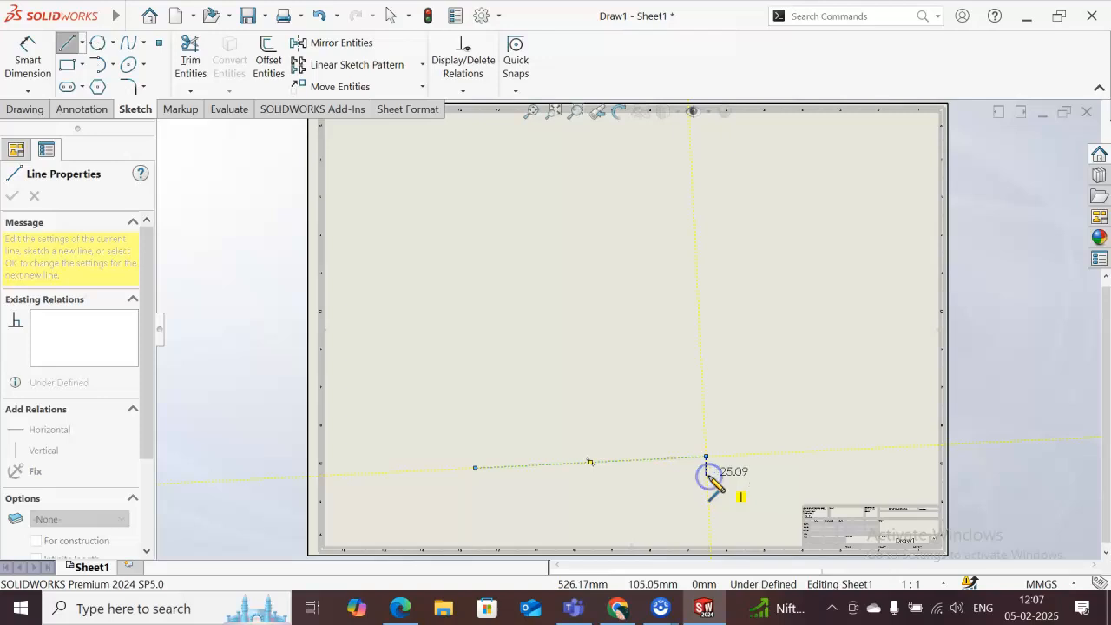
left_click(701, 328)
left_click(773, 252)
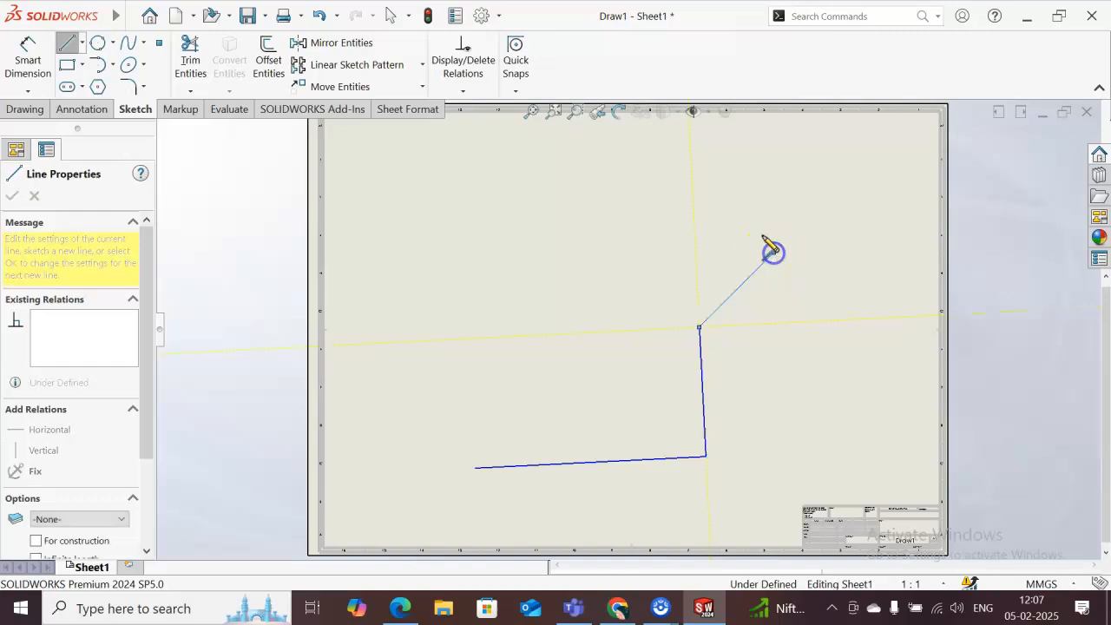
double_click(729, 173)
key("Escape")
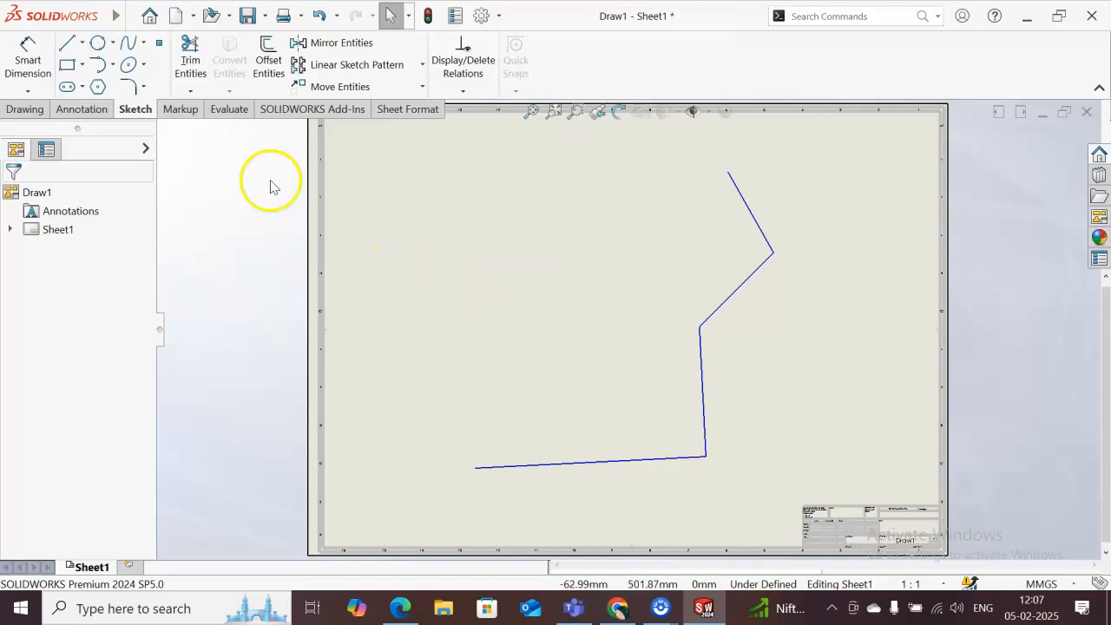
Sketch a second line chain from the first chain's lower-left endpoint: a horizontal line, a vertical line about 206 mm long, and a line to its top endpoint.
left_click(67, 49)
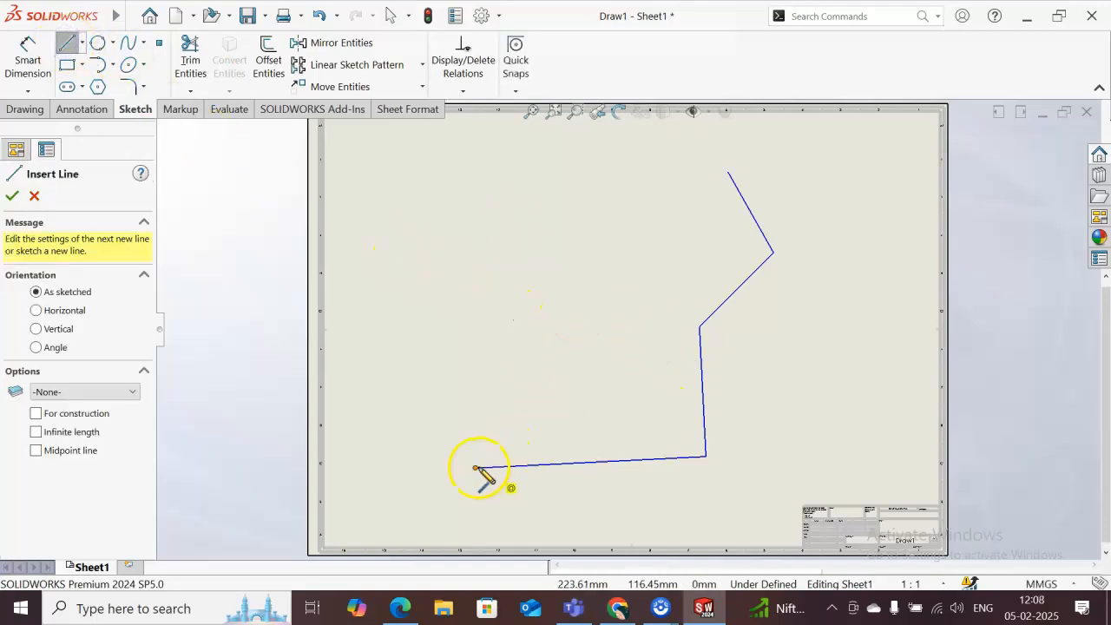
left_click_drag(476, 469, 712, 476)
left_click(708, 471)
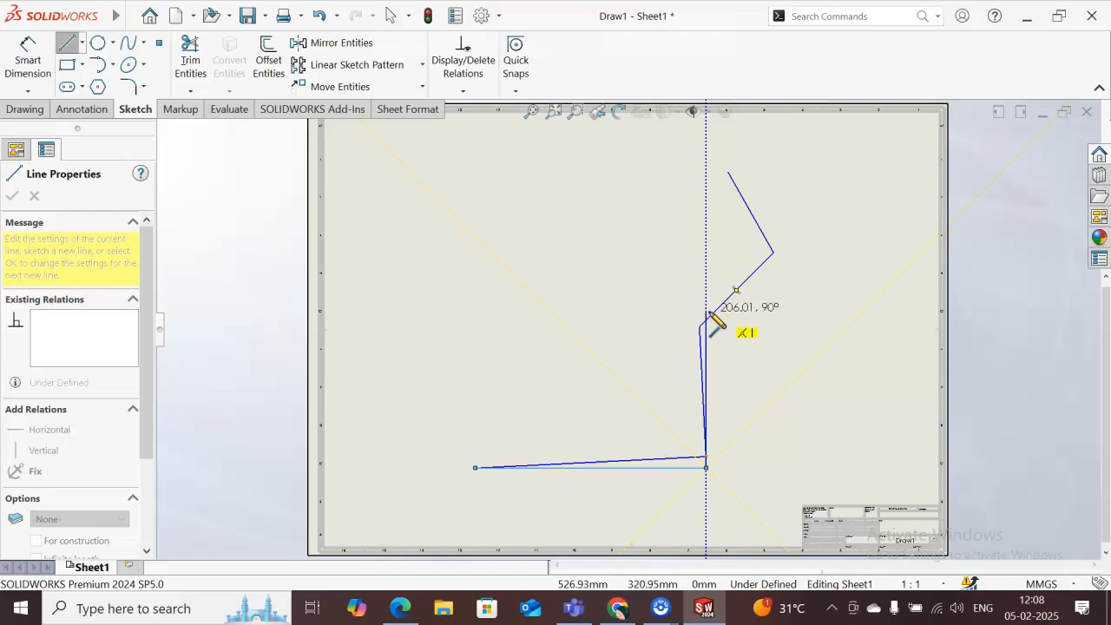
left_click(706, 312)
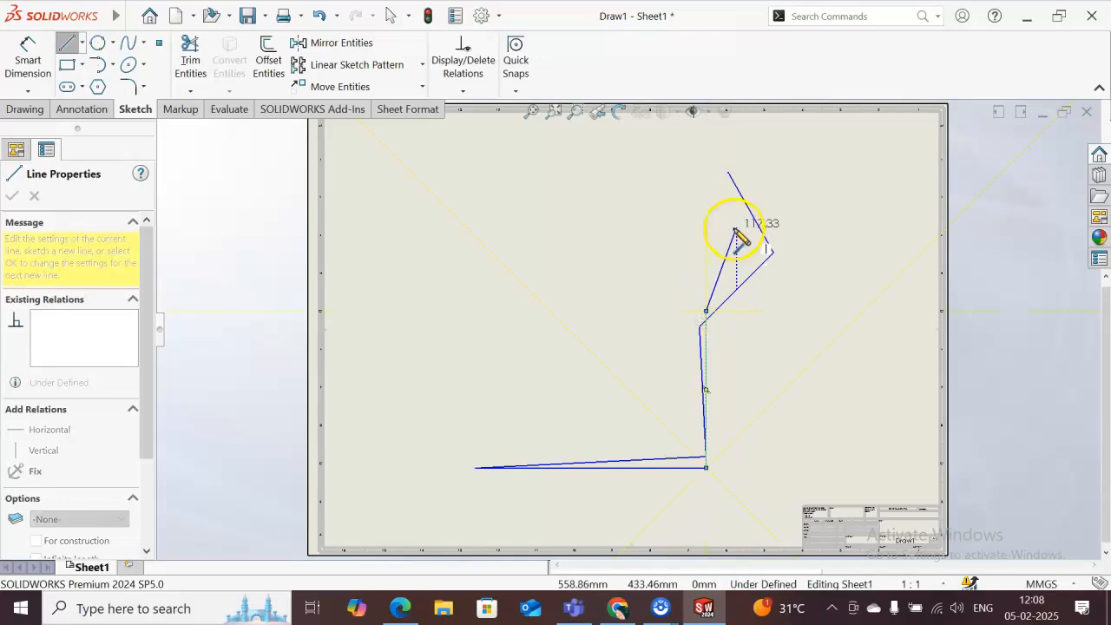
left_click(729, 177)
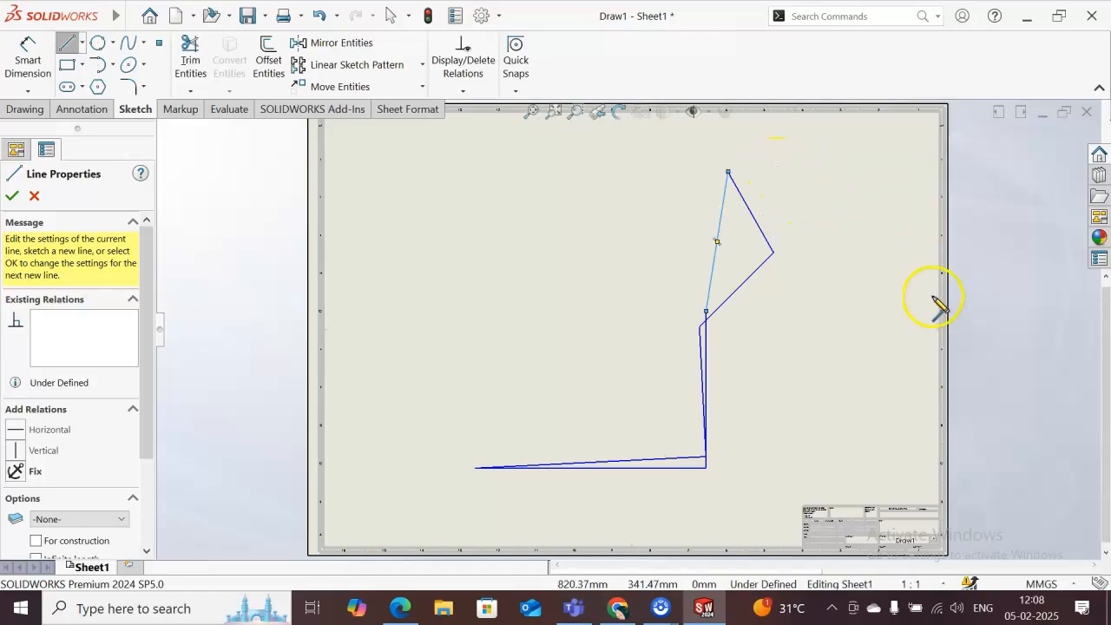
key("Escape")
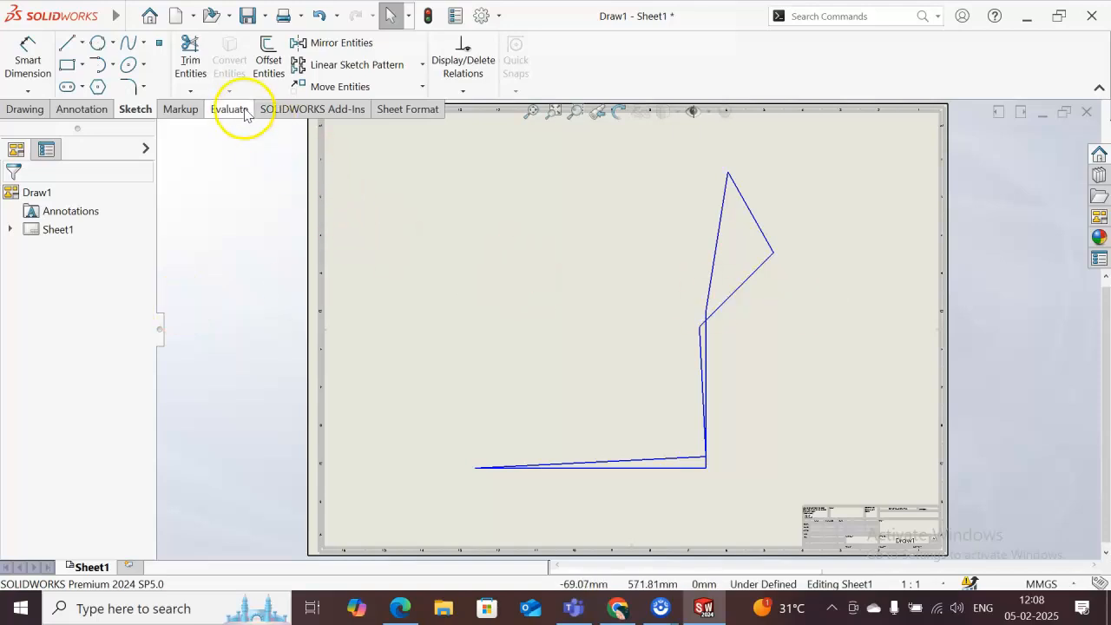
Sketch a horizontal centerline about 420 mm long across the middle of the sheet, crossing the two line chains.
left_click(82, 43)
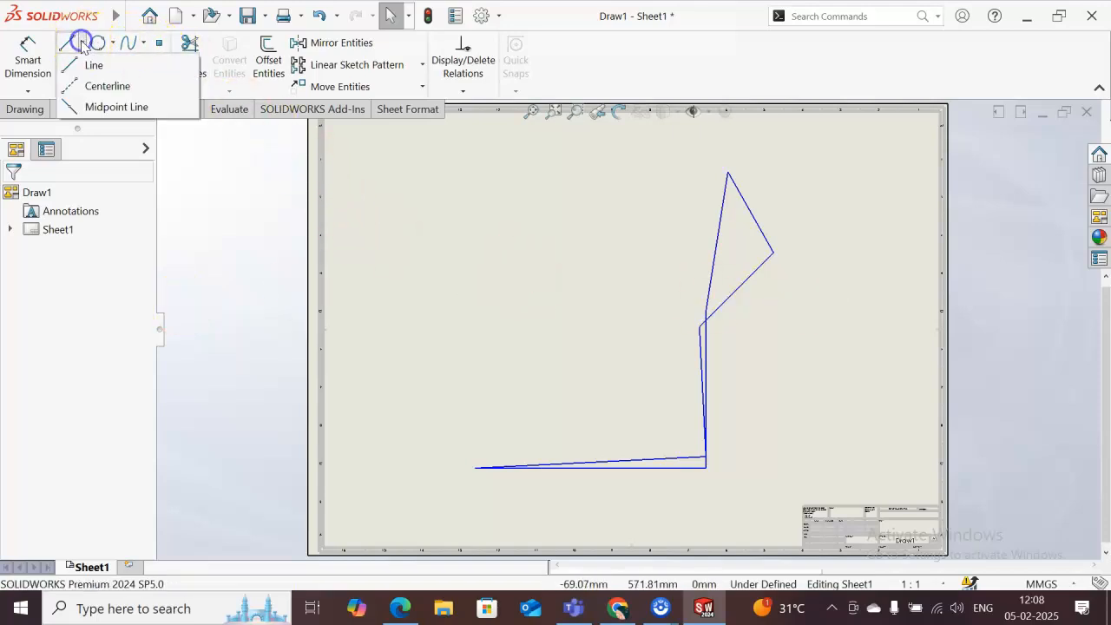
left_click(100, 87)
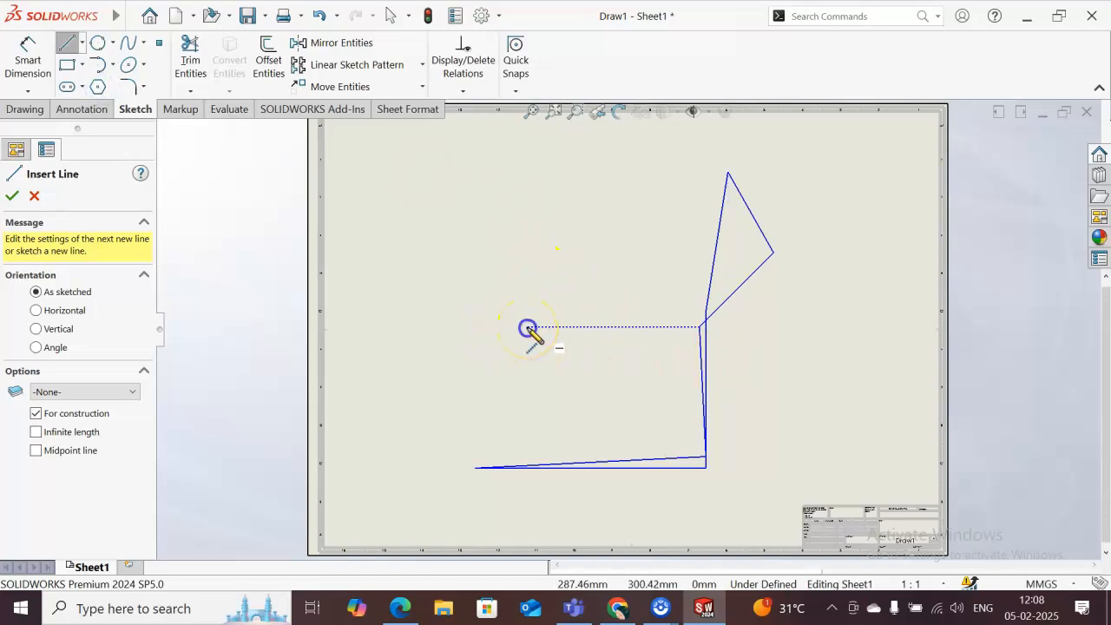
left_click(527, 327)
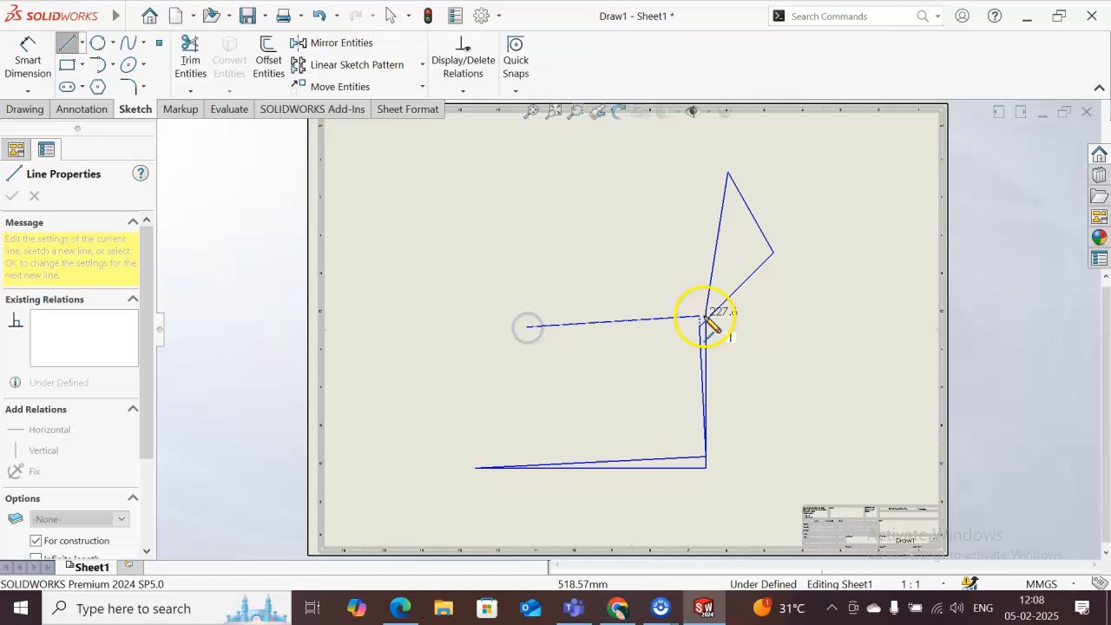
left_click(845, 327)
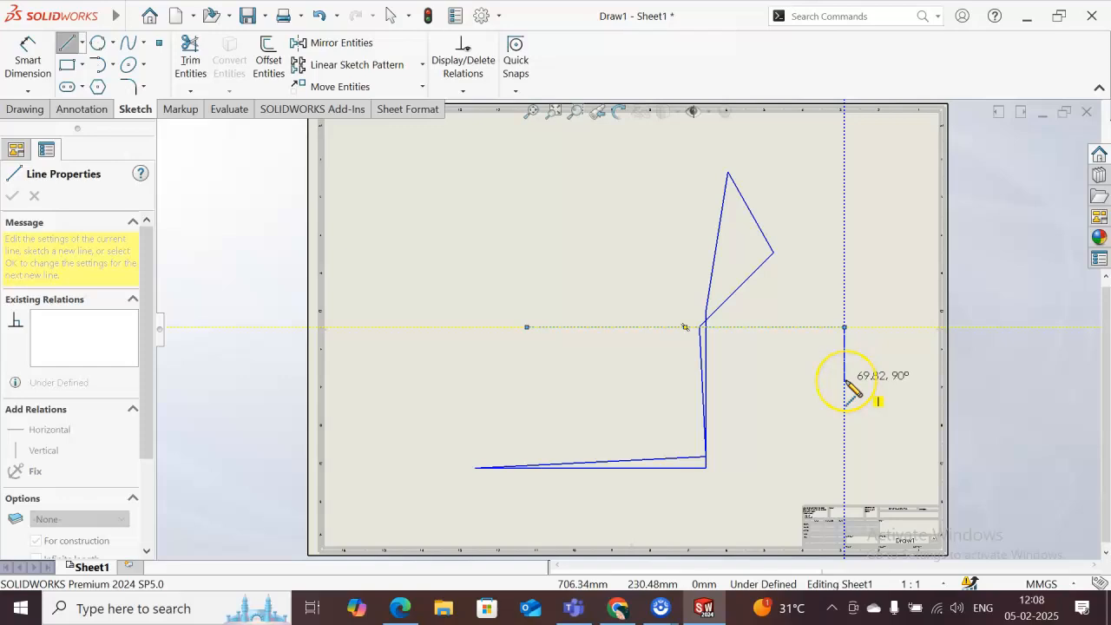
key("Escape")
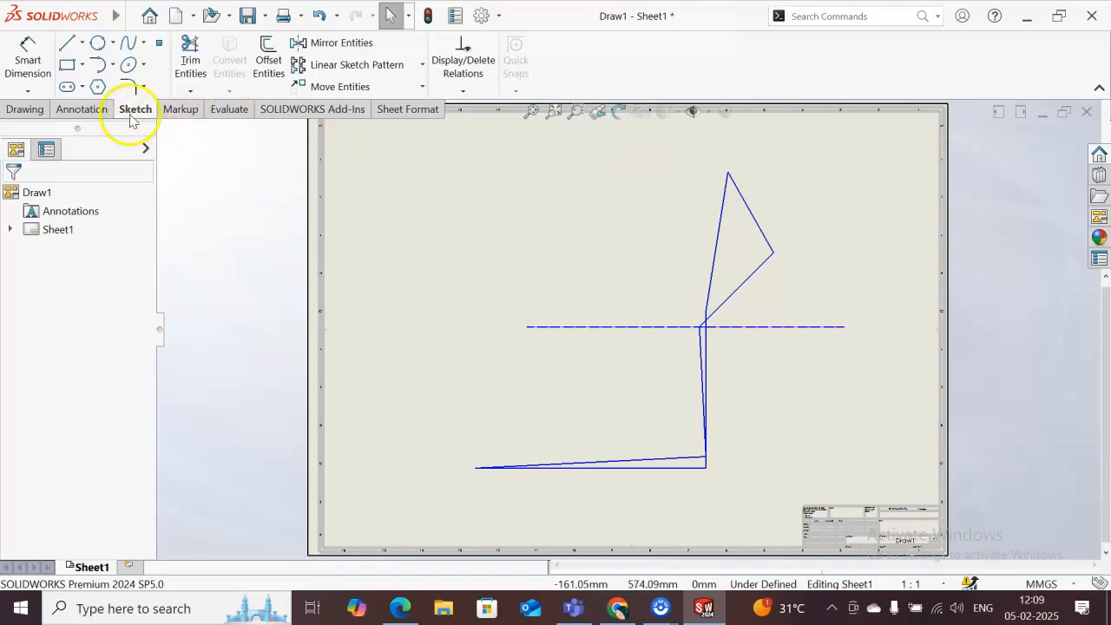
Sketch a vertical midpoint line centred on the centerline's left endpoint and close it into a rectangle about 283 mm high with three more lines.
left_click(81, 43)
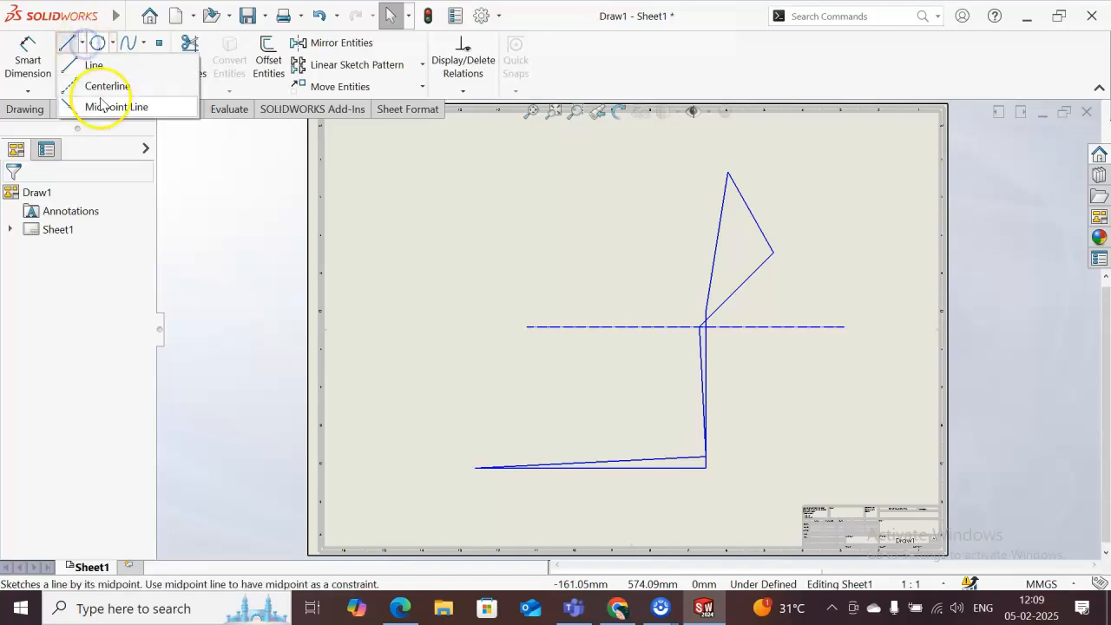
left_click(104, 107)
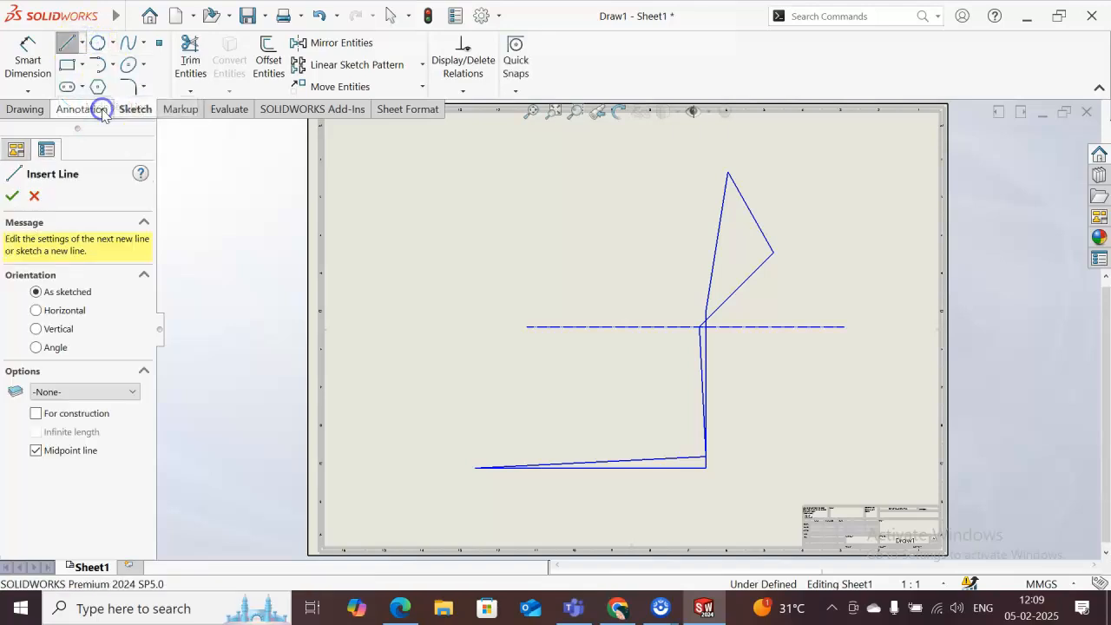
left_click(527, 326)
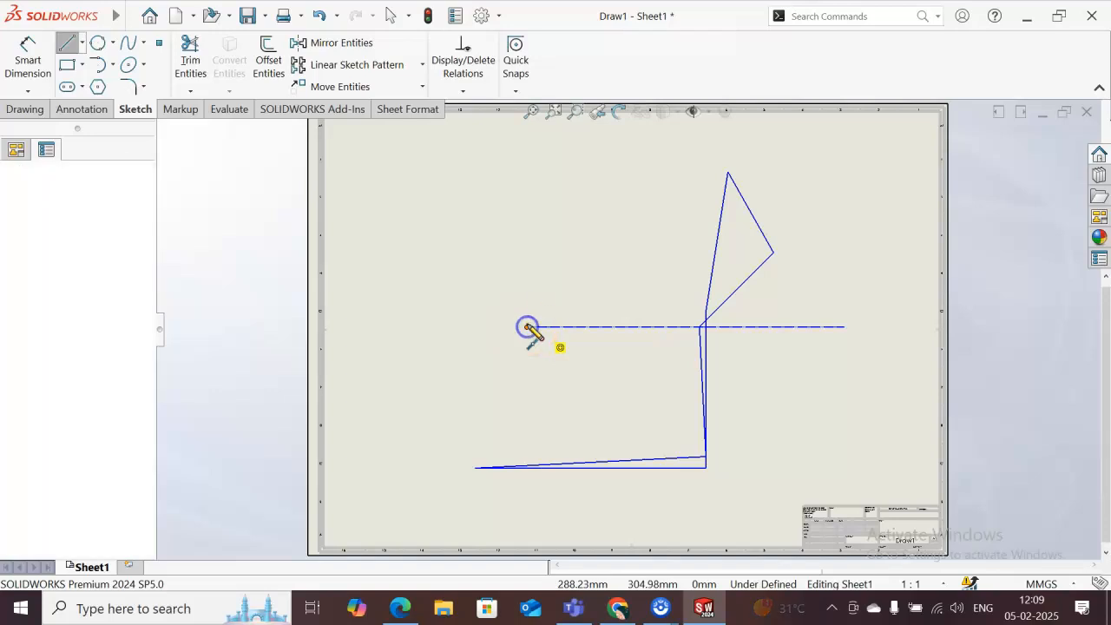
left_click(526, 219)
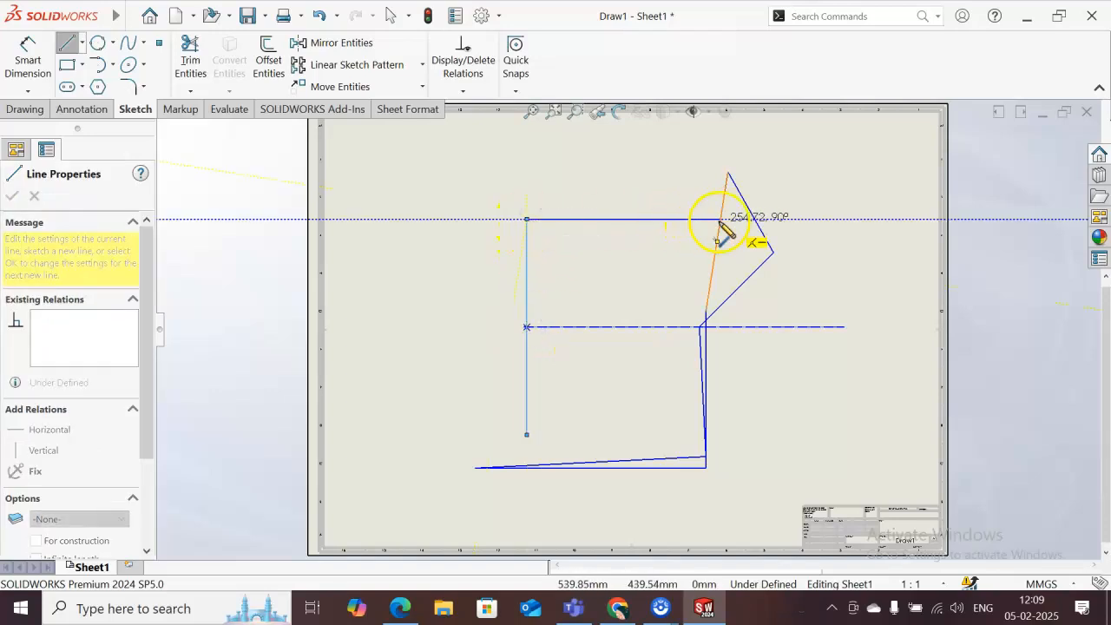
left_click(820, 219)
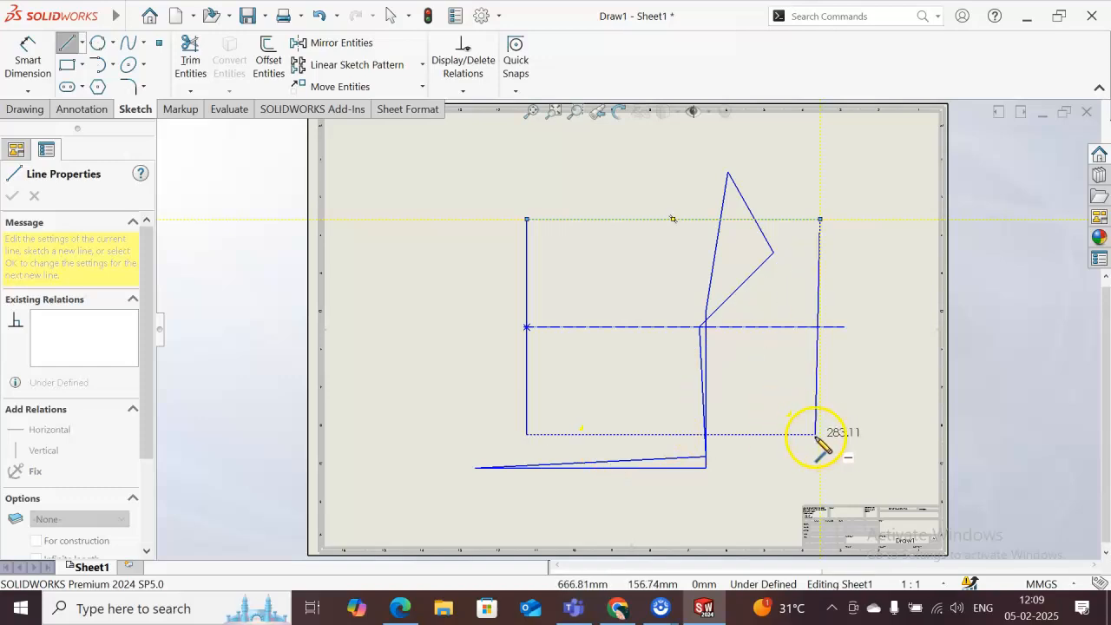
left_click(820, 433)
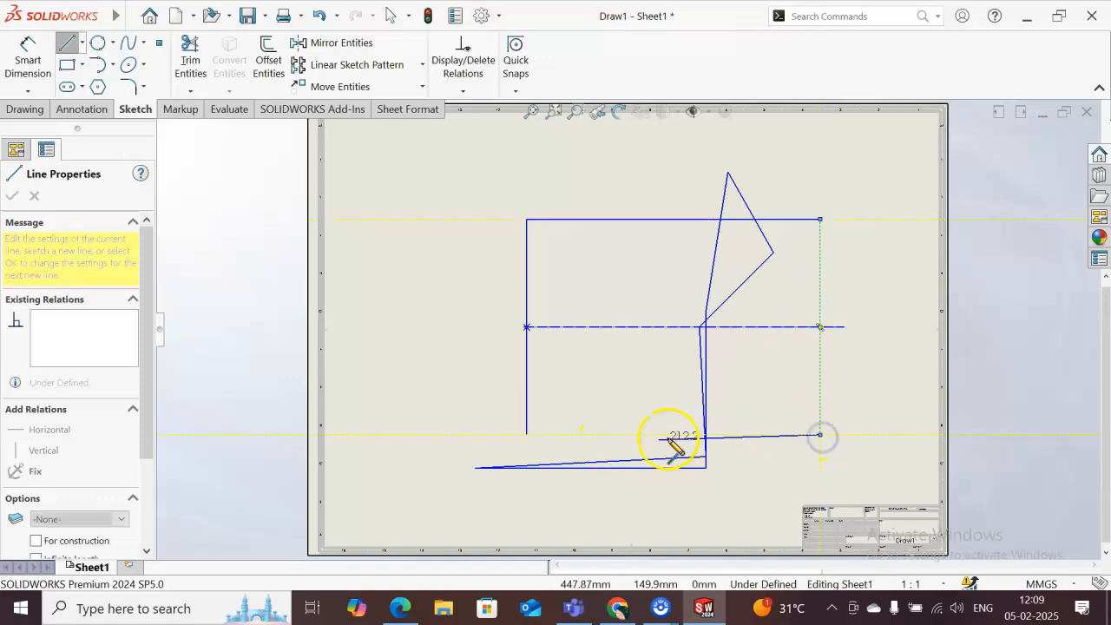
left_click(526, 434)
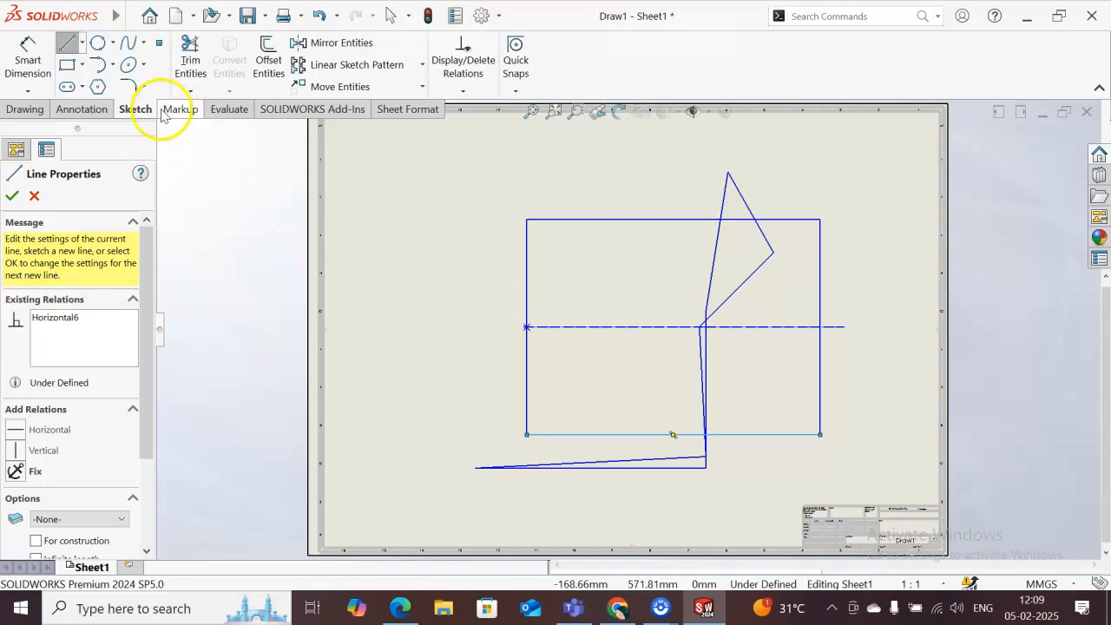
left_click(12, 196)
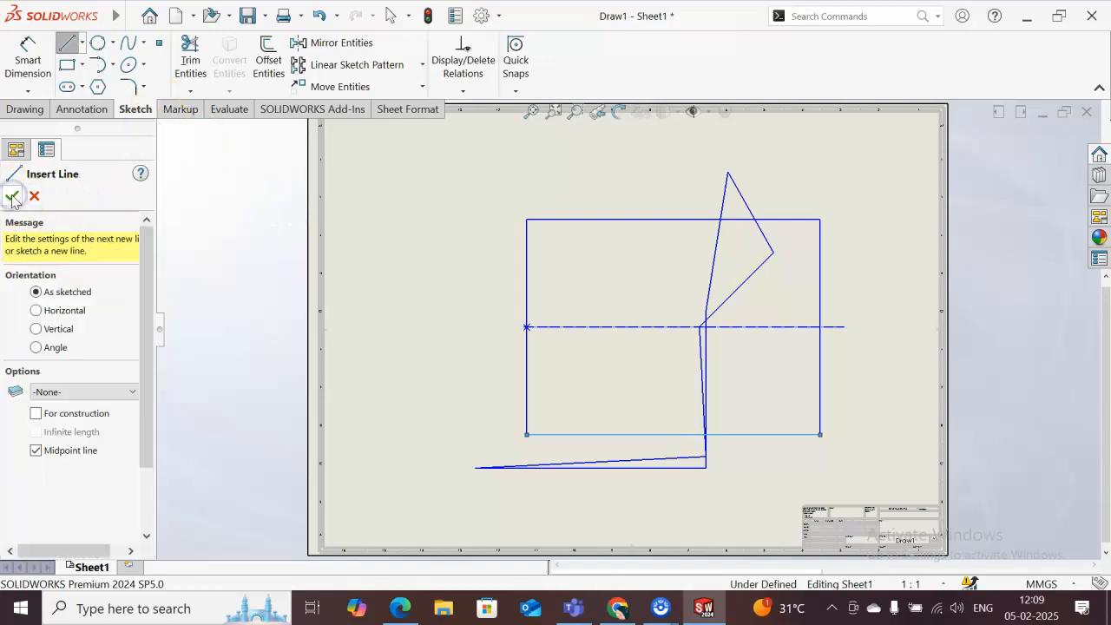
left_click(83, 66)
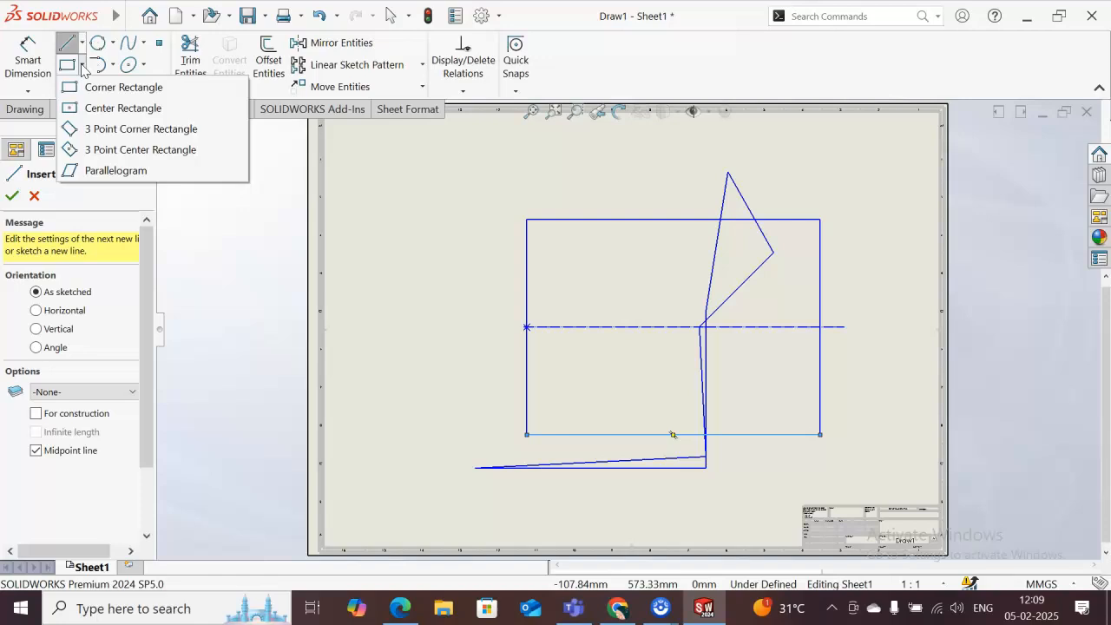
left_click(424, 244)
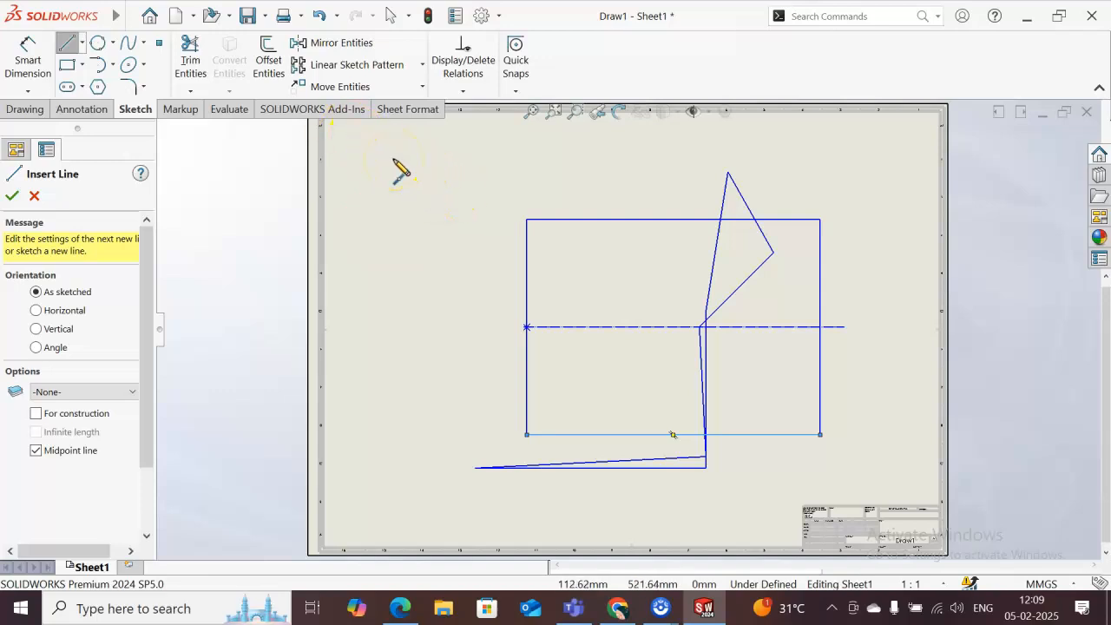
Delete the first chain's four zigzag lines together with the second chain's horizontal line and its line to the top endpoint.
key("Escape")
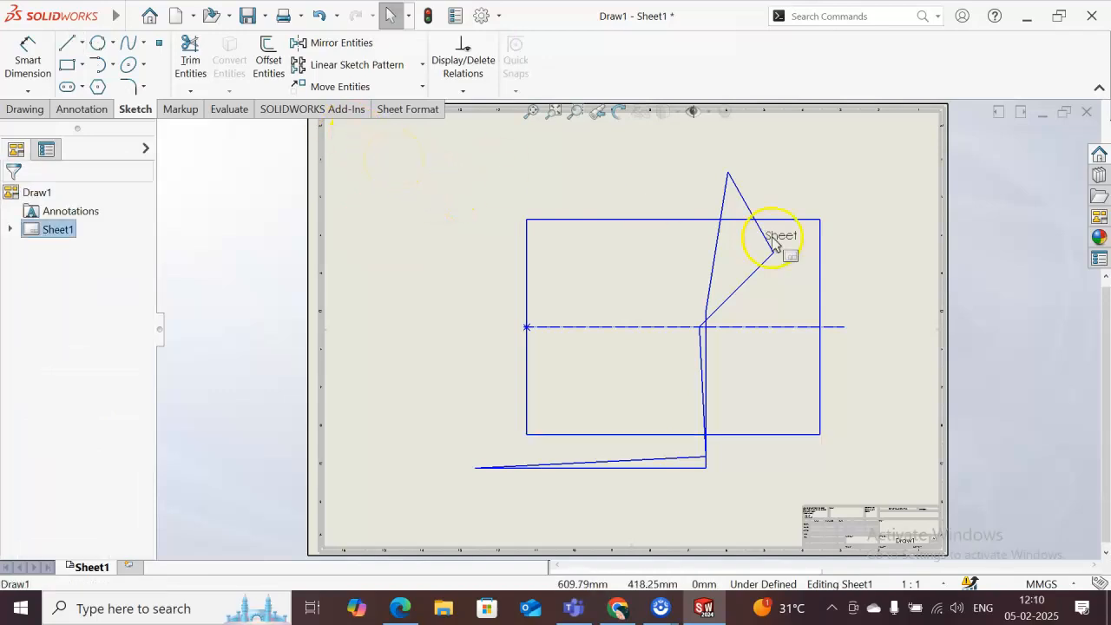
left_click(877, 172)
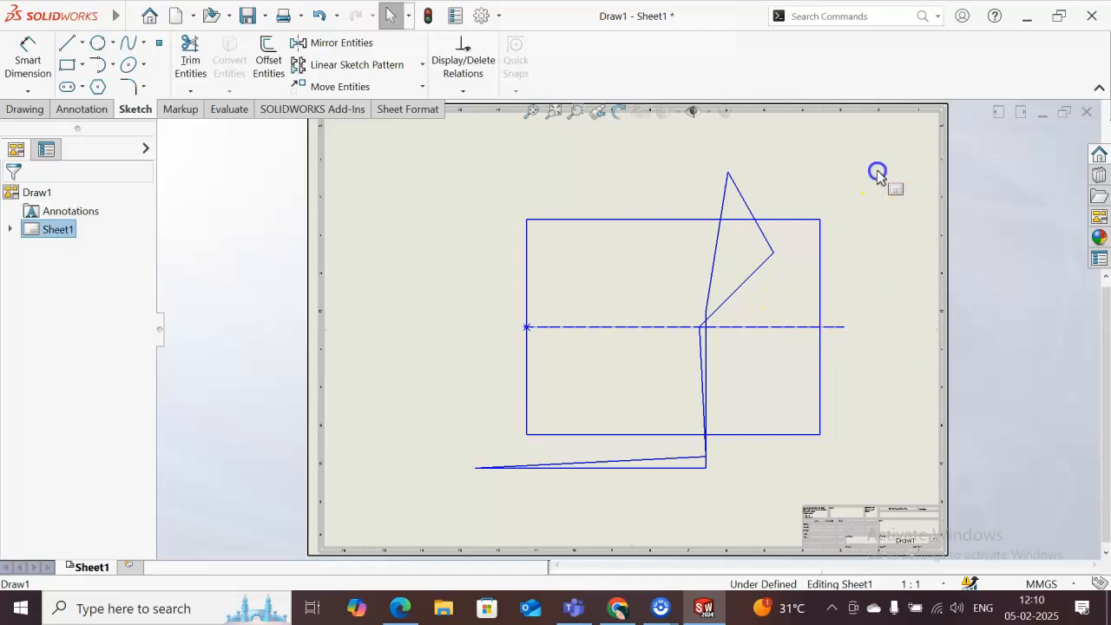
left_click(818, 310)
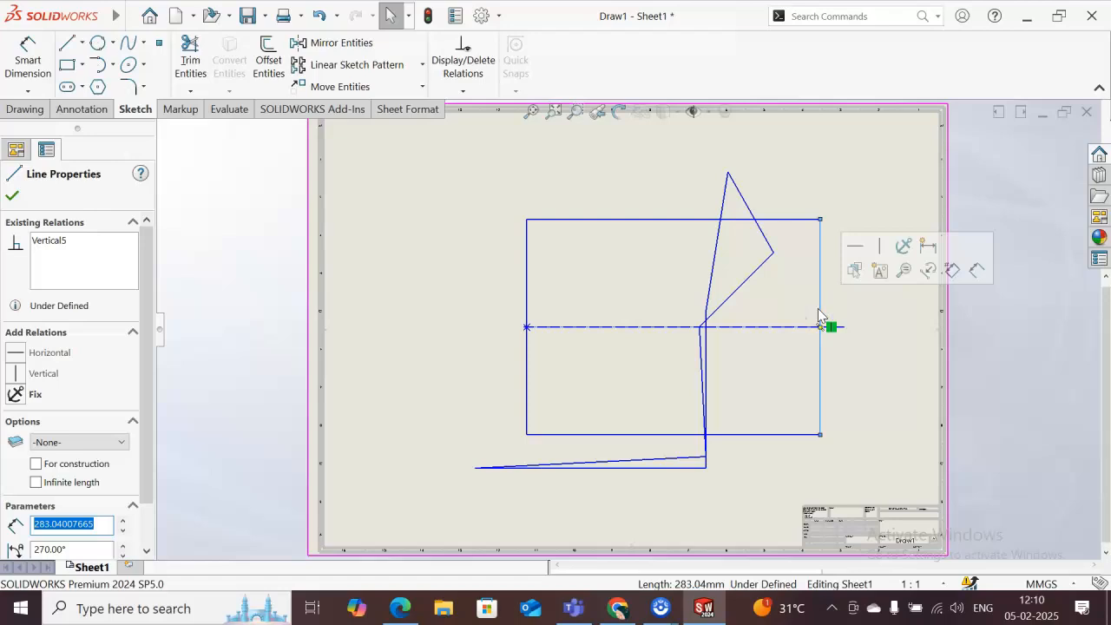
left_click(745, 289)
left_click(715, 270, "ctrl")
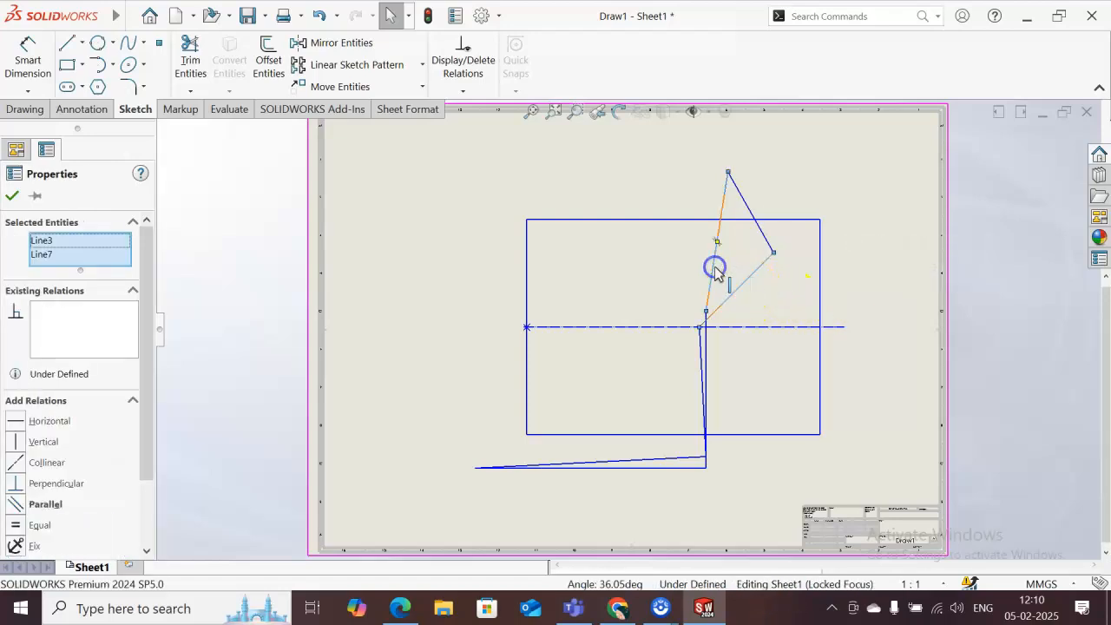
left_click(767, 243, "ctrl")
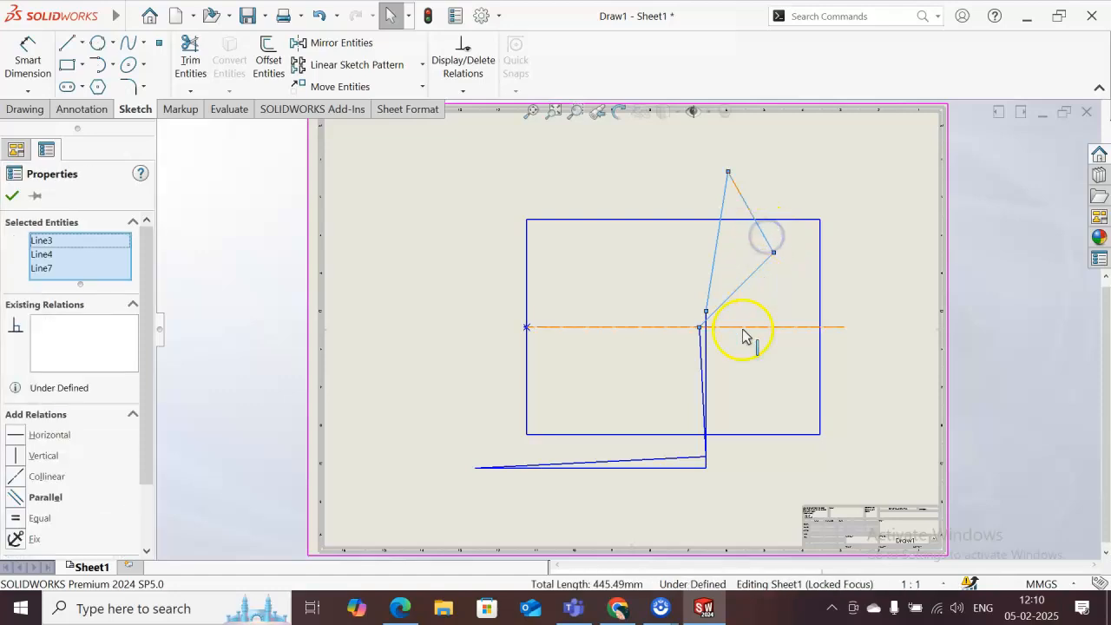
left_click(705, 375, "ctrl")
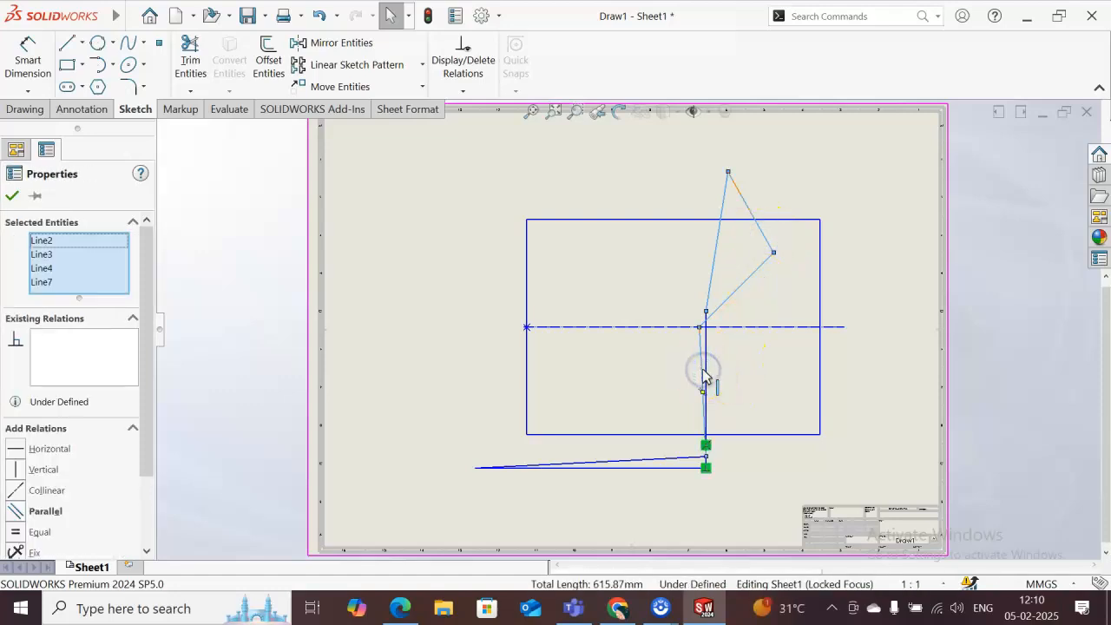
left_click(706, 373, "ctrl")
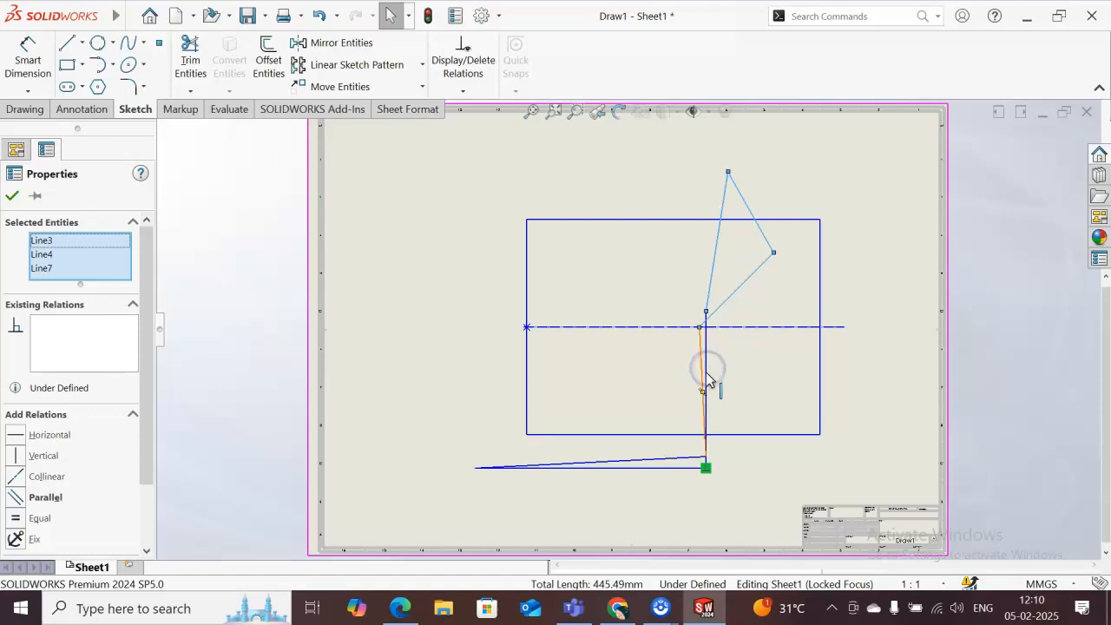
left_click(668, 467, "ctrl")
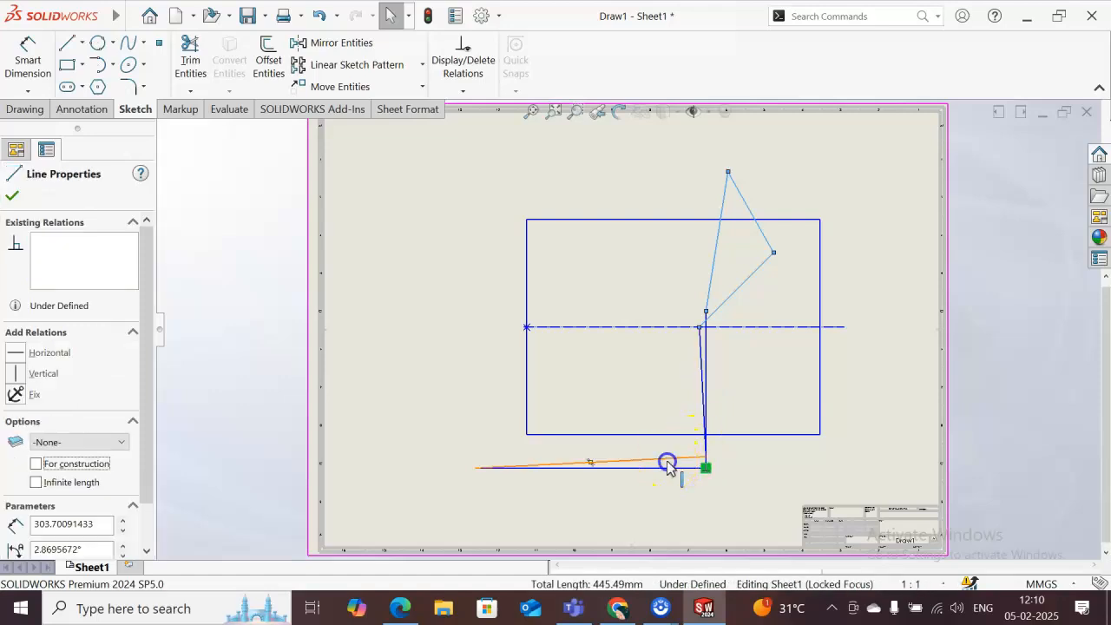
left_click(669, 468, "ctrl")
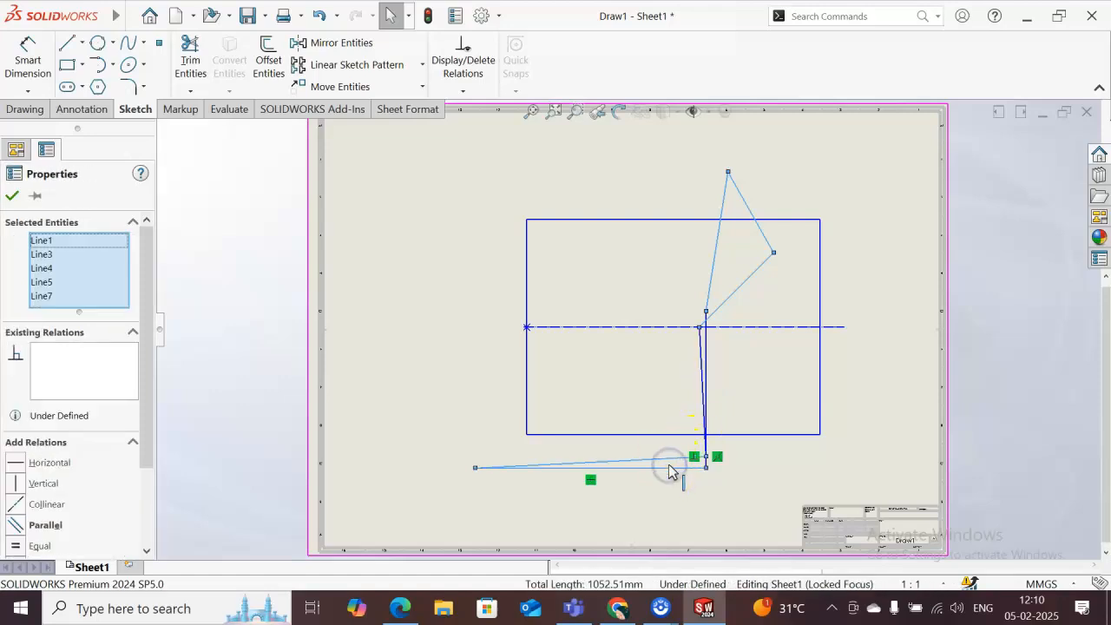
left_click(700, 364, "ctrl")
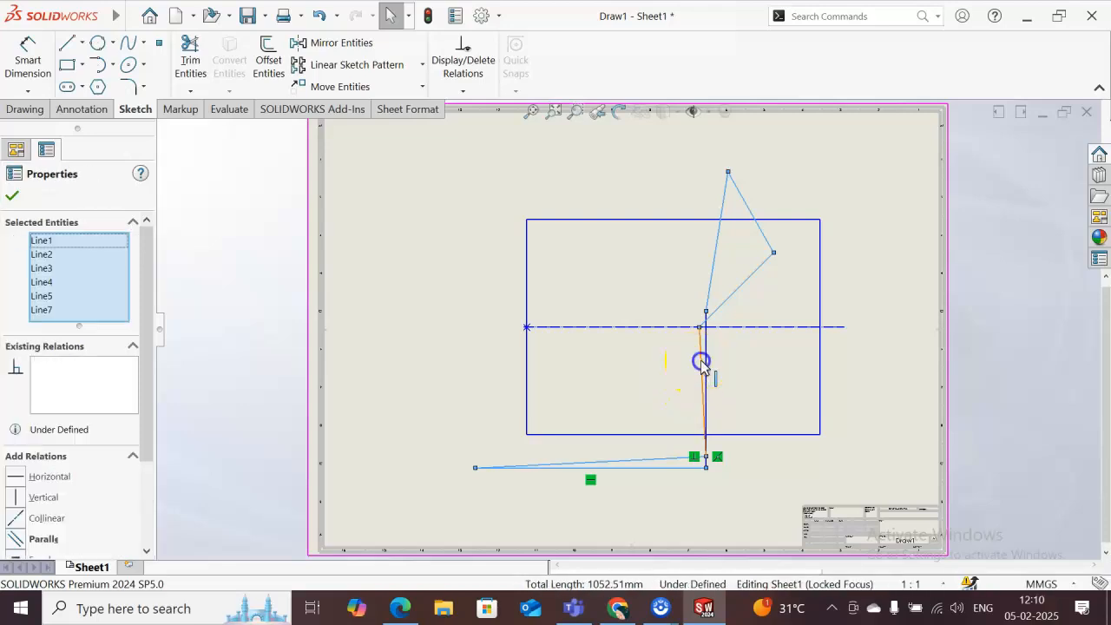
left_click(706, 356, "ctrl")
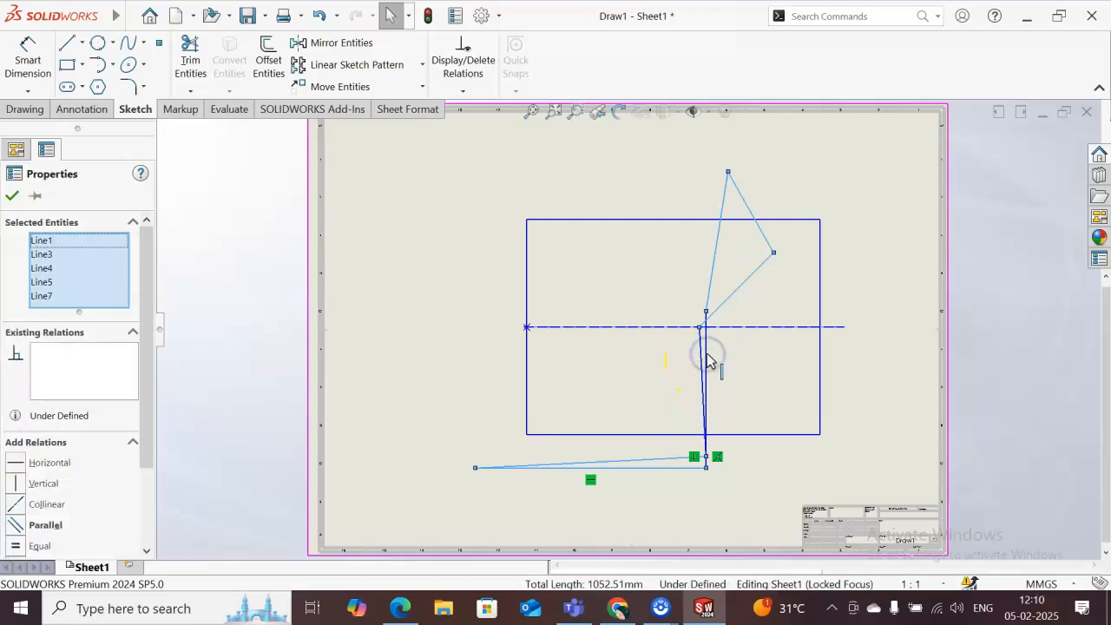
left_click(707, 356, "ctrl")
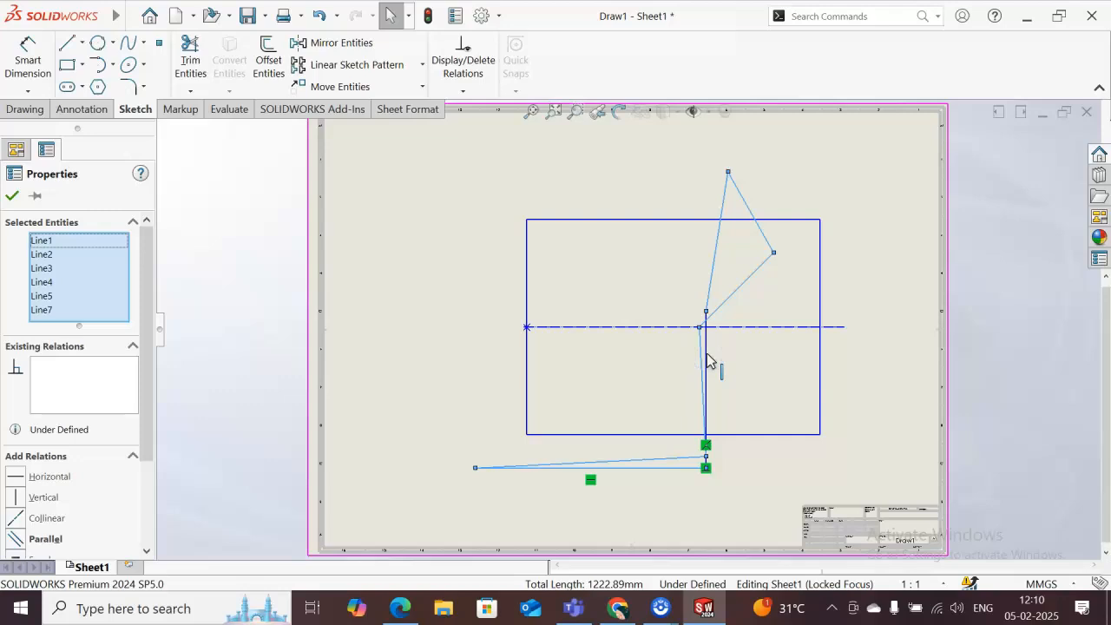
key("Delete")
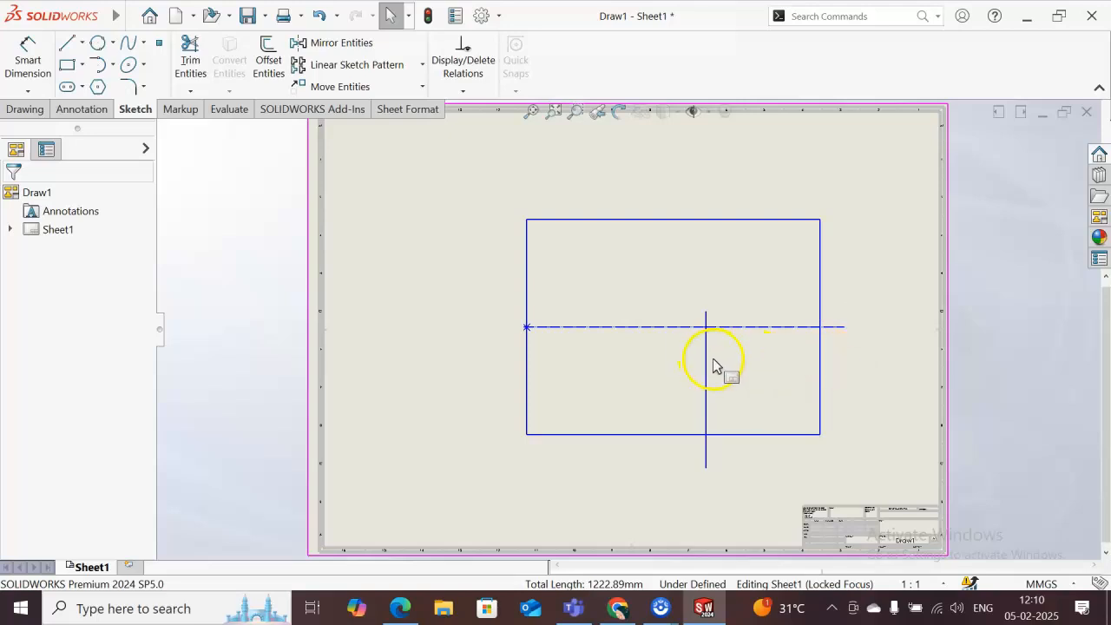
Delete the leftover vertical line crossing the centerline, keeping only the rectangle and the centerline on the sheet.
left_click(706, 361)
key("Delete")
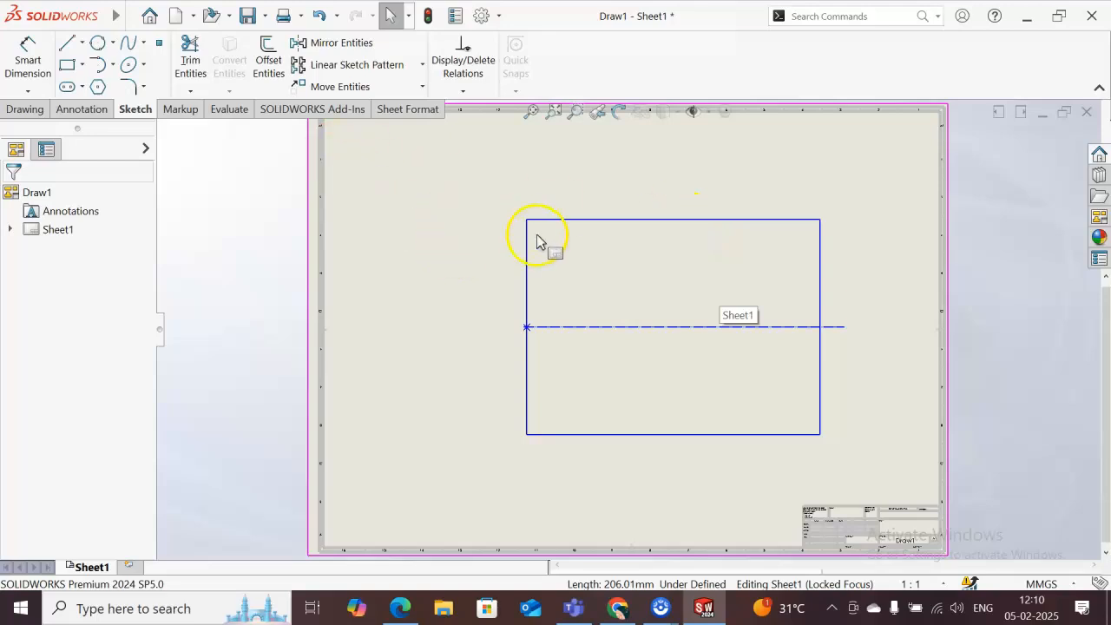
left_click(462, 187)
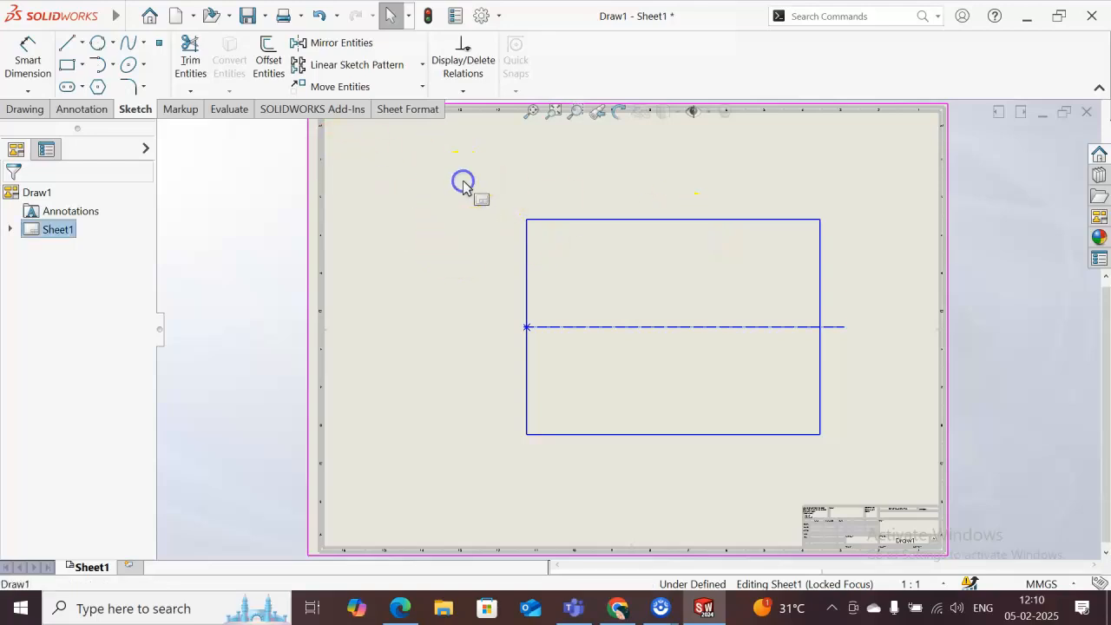
left_click(664, 508)
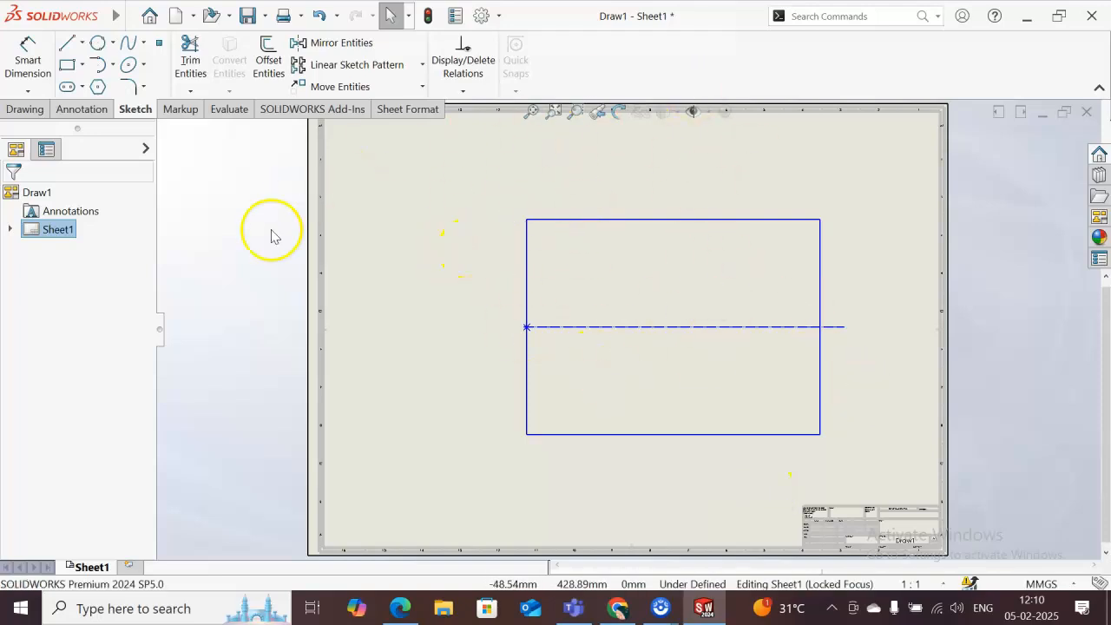
Sketch a corner rectangle about 272 by 165 mm from the existing rectangle's lower-left corner, inside that rectangle.
left_click(81, 65)
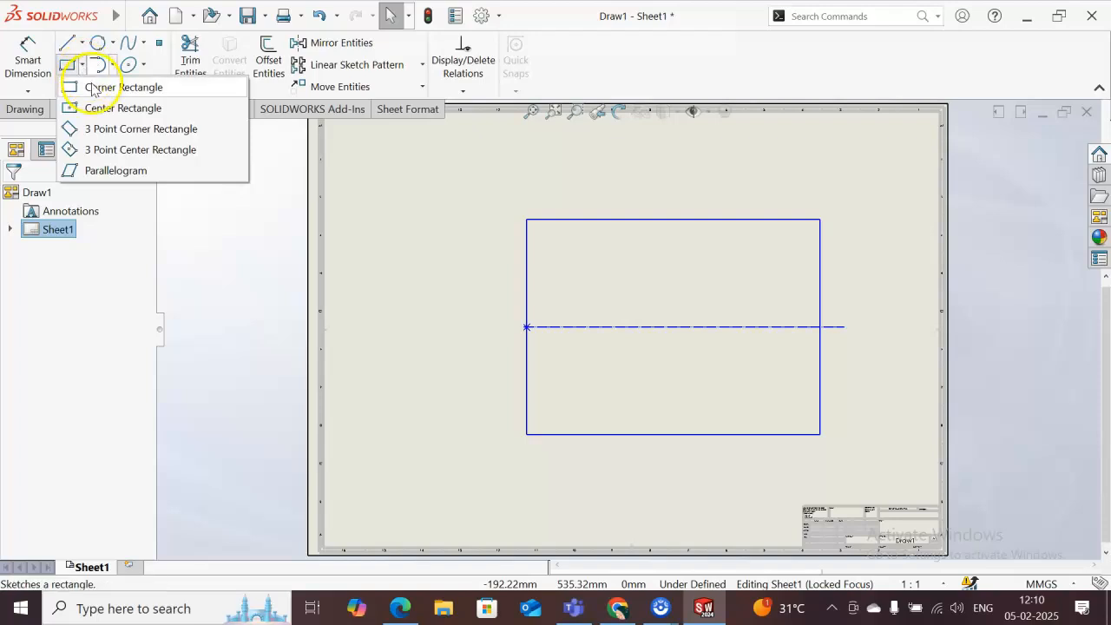
left_click(99, 86)
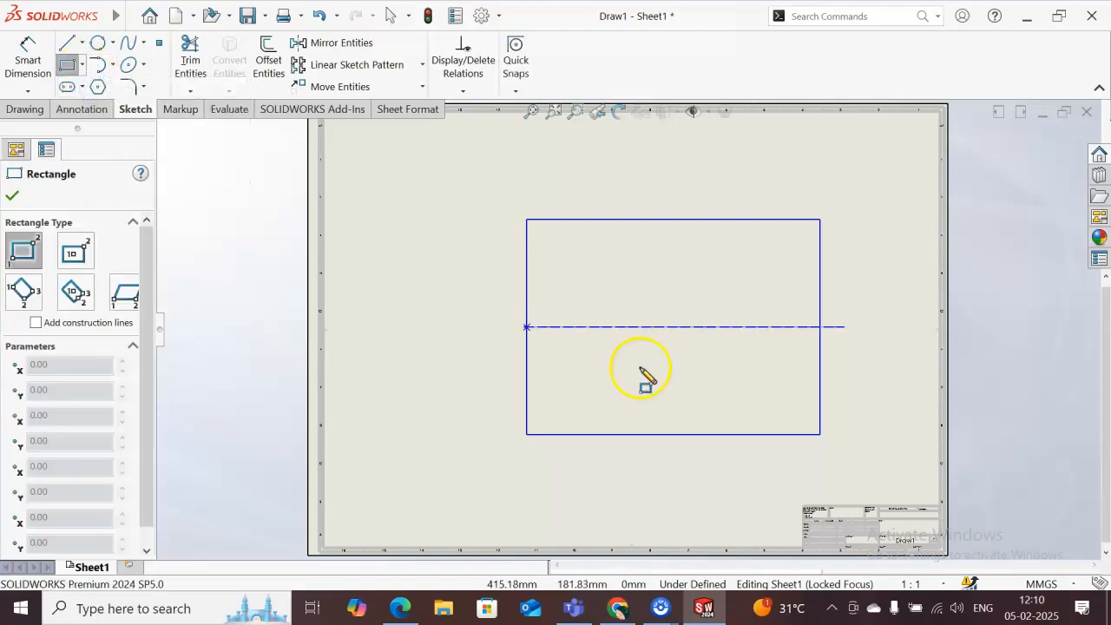
left_click(528, 434)
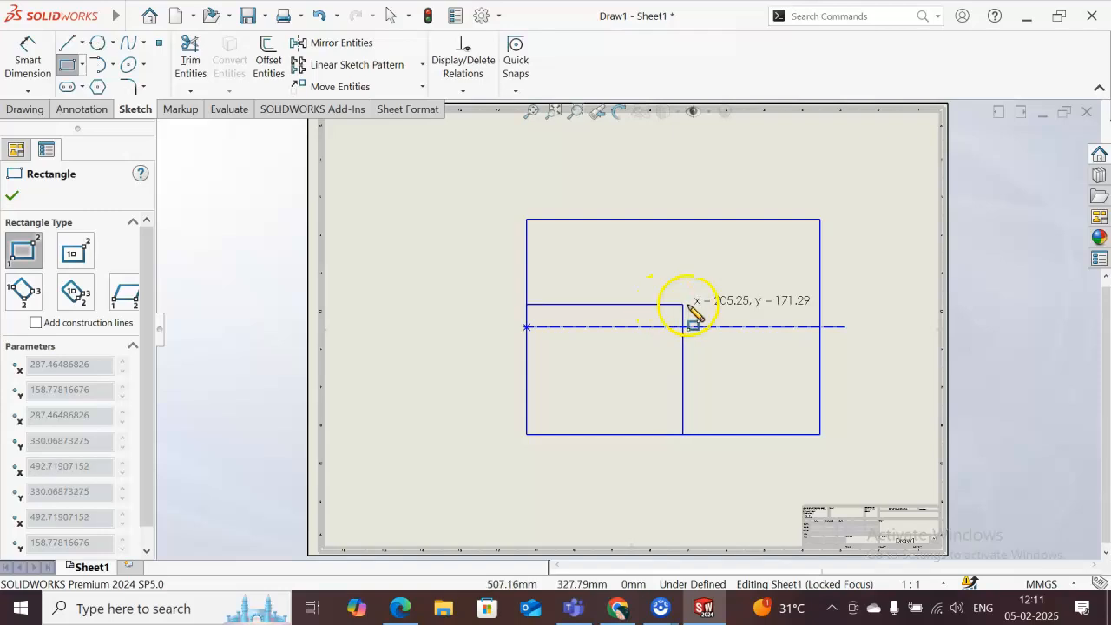
left_click(733, 309)
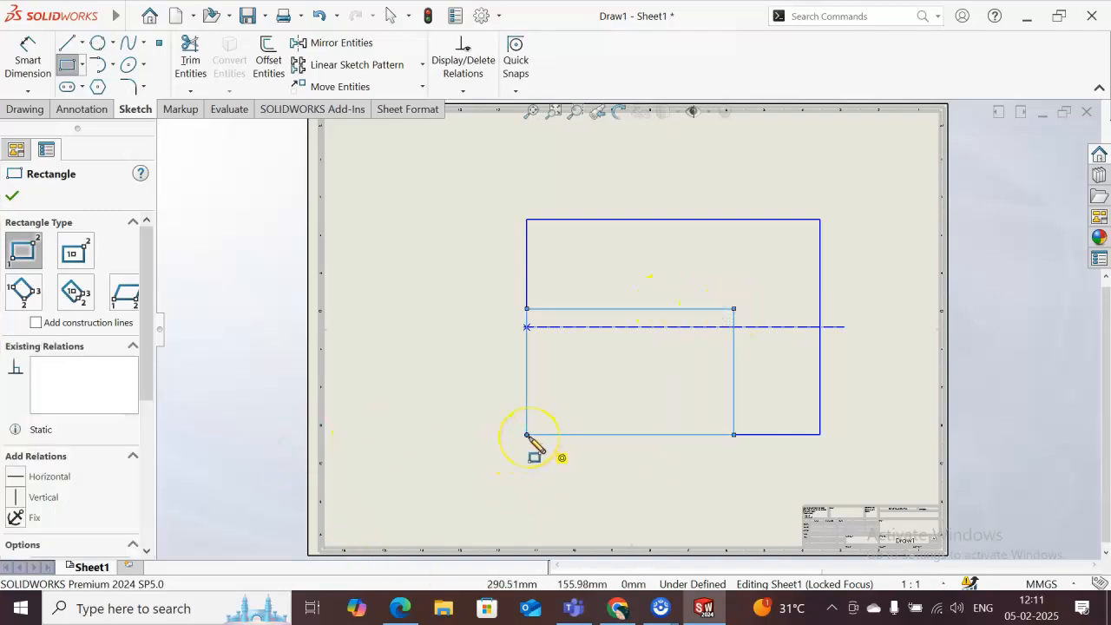
left_click(734, 310)
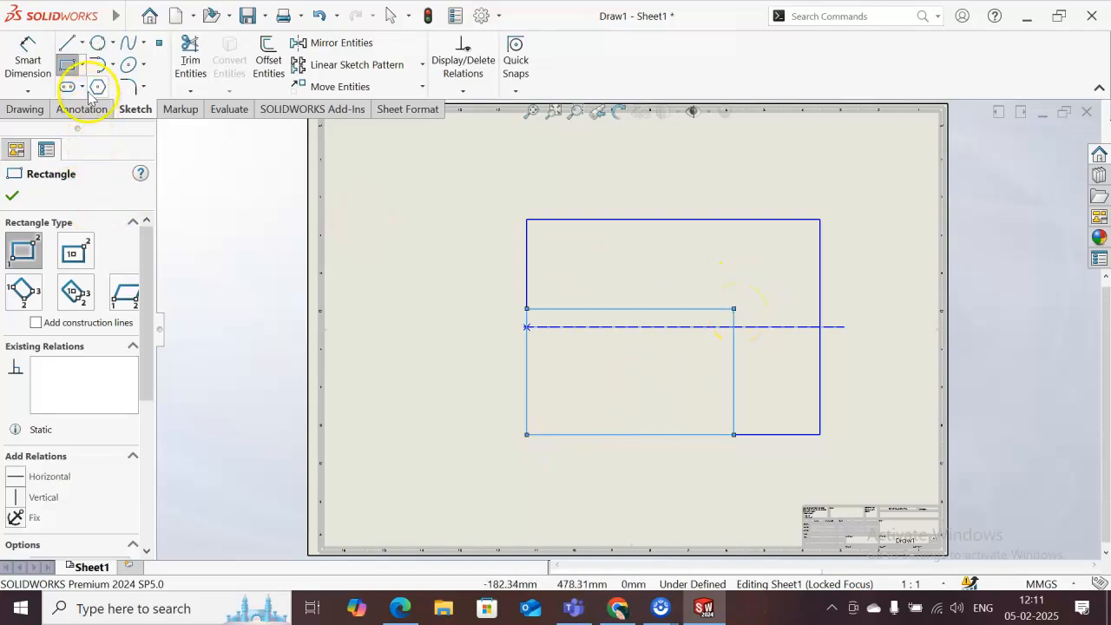
Sketch a center rectangle about 293 by 189 mm, centred on the horizontal centerline within the outer rectangle.
left_click(81, 66)
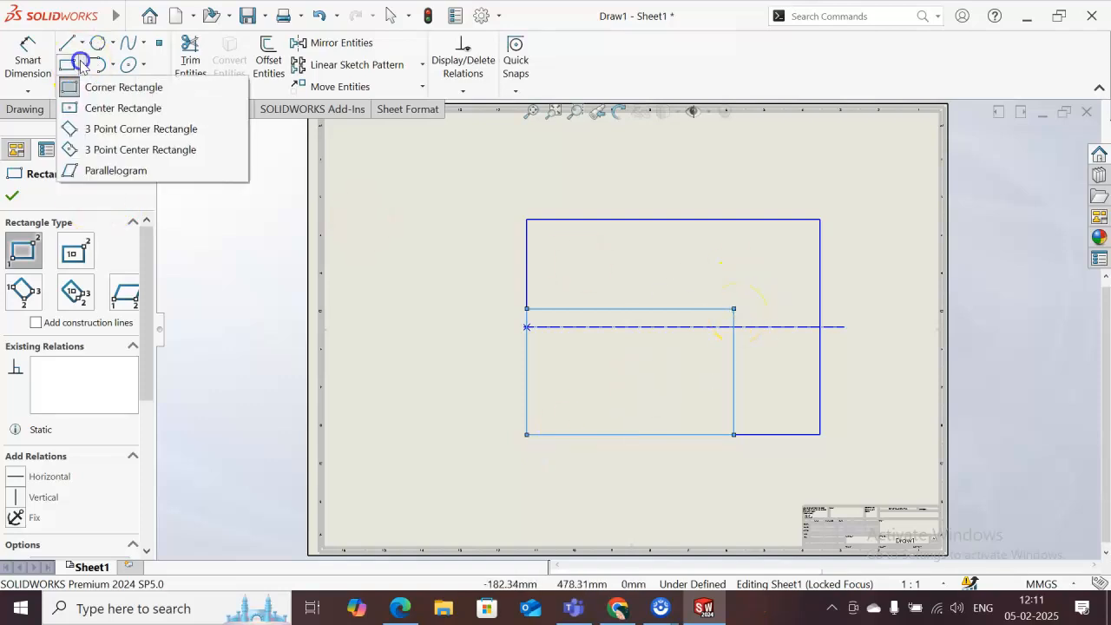
left_click(97, 109)
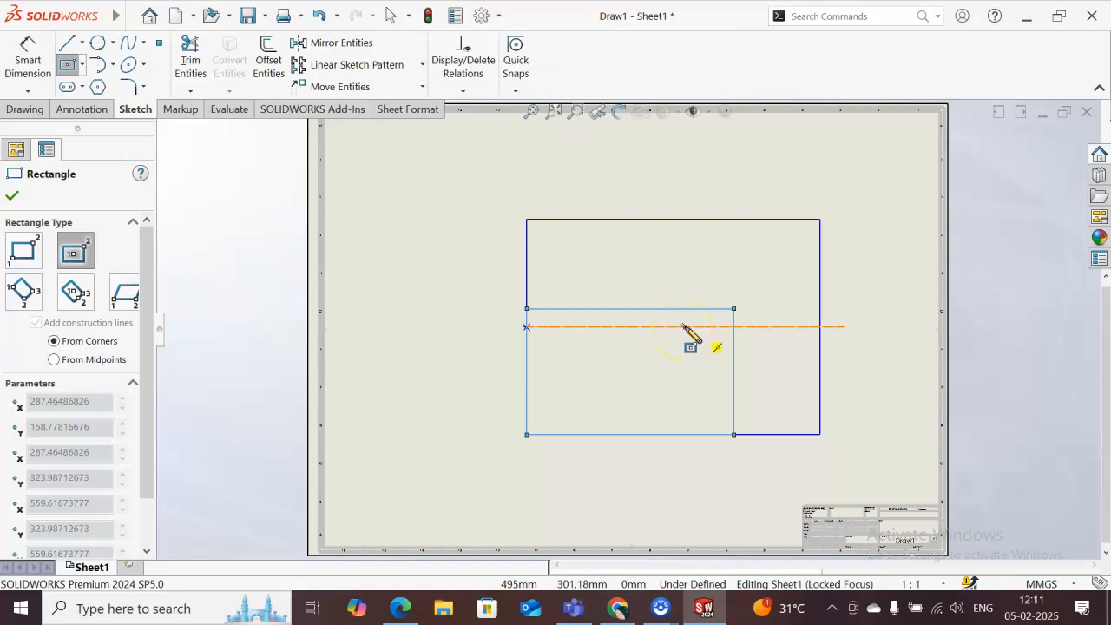
left_click(685, 327)
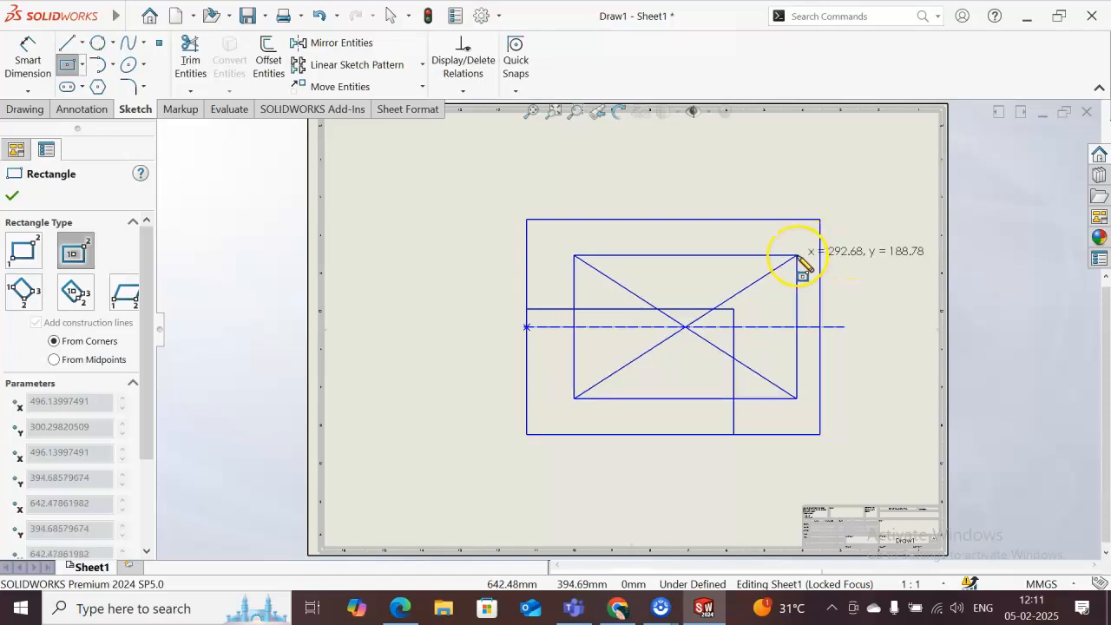
left_click(797, 256)
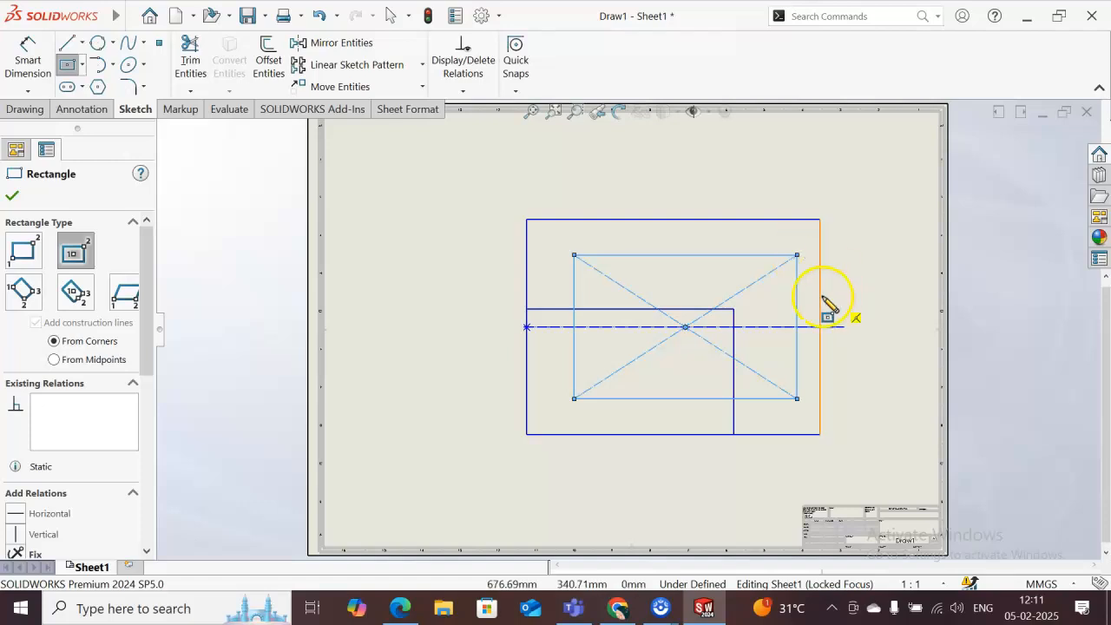
Sketch a tilted 3 point corner rectangle about 211 by 293 mm, starting at the center rectangle's lower-left corner.
left_click(83, 67)
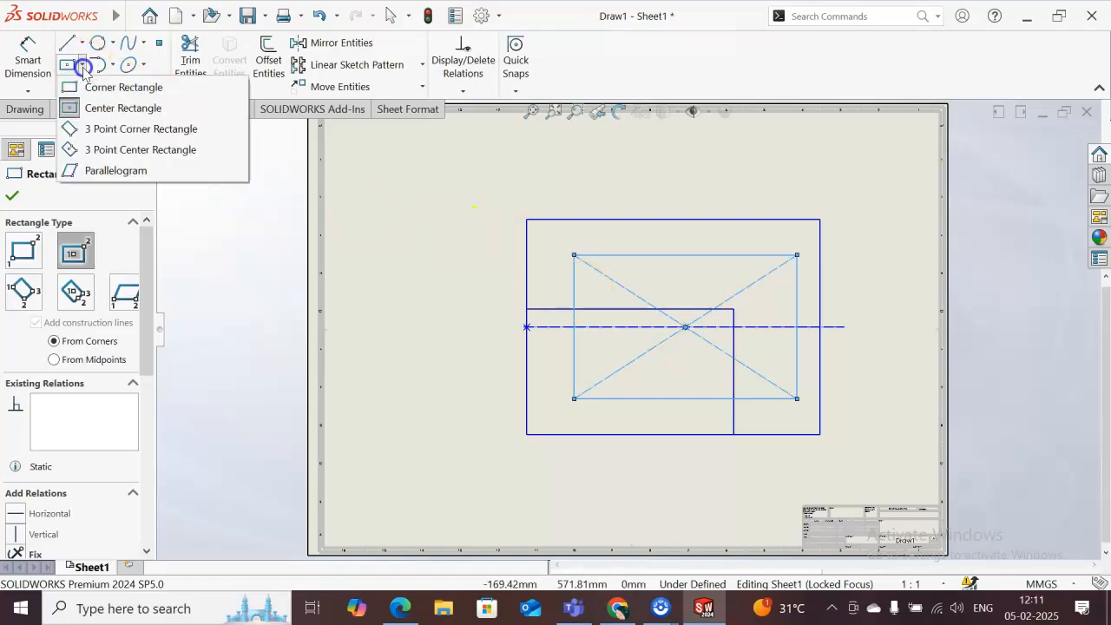
left_click(141, 129)
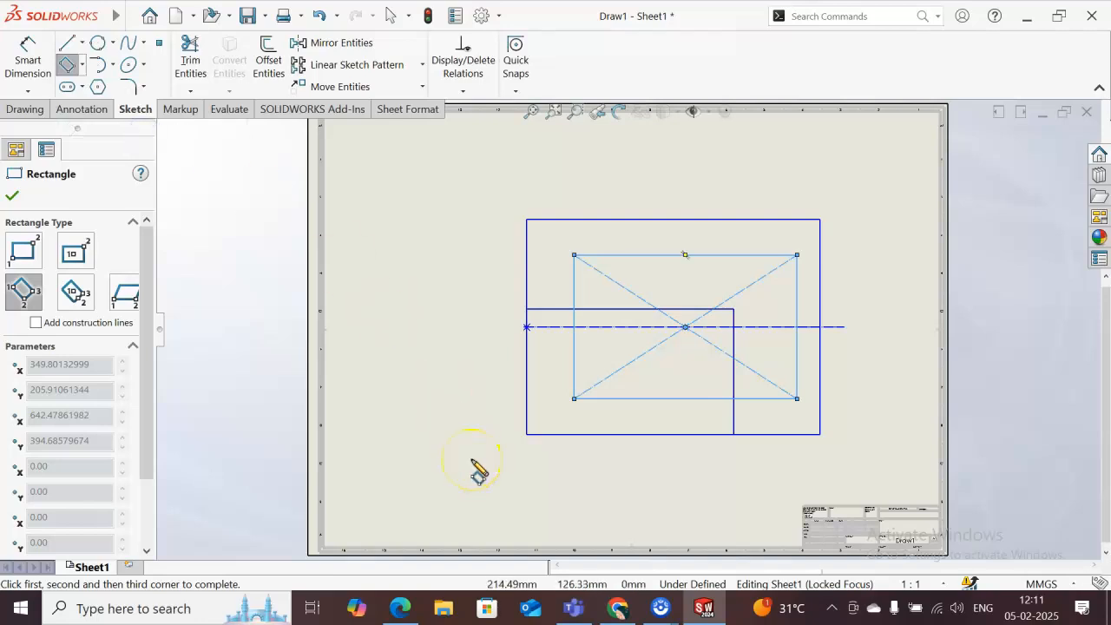
left_click(574, 399)
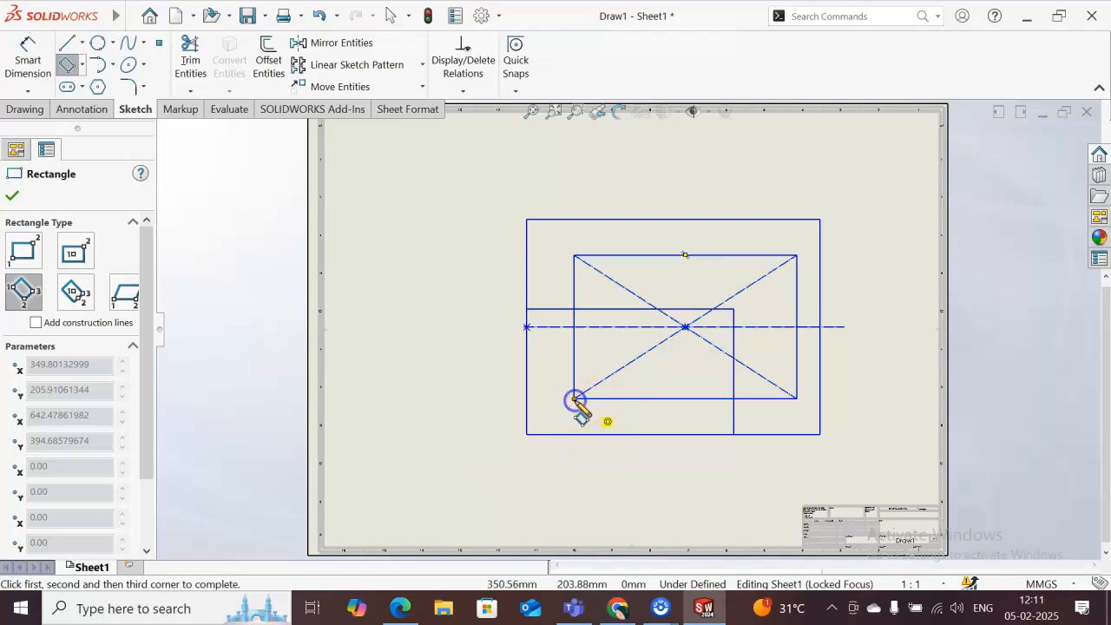
left_click(723, 461)
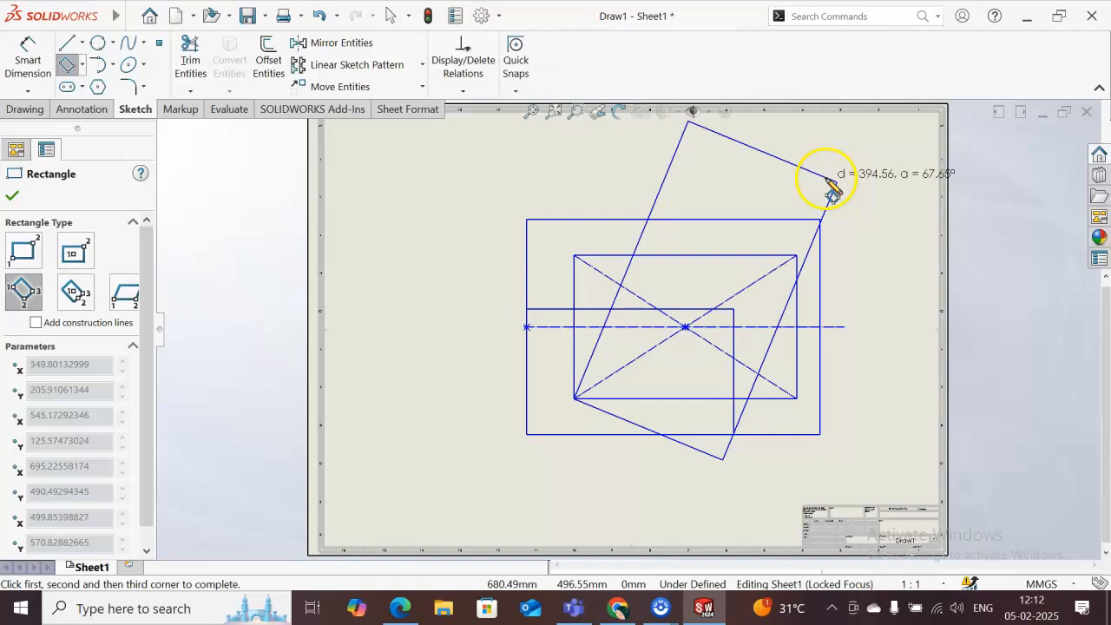
left_click(807, 253)
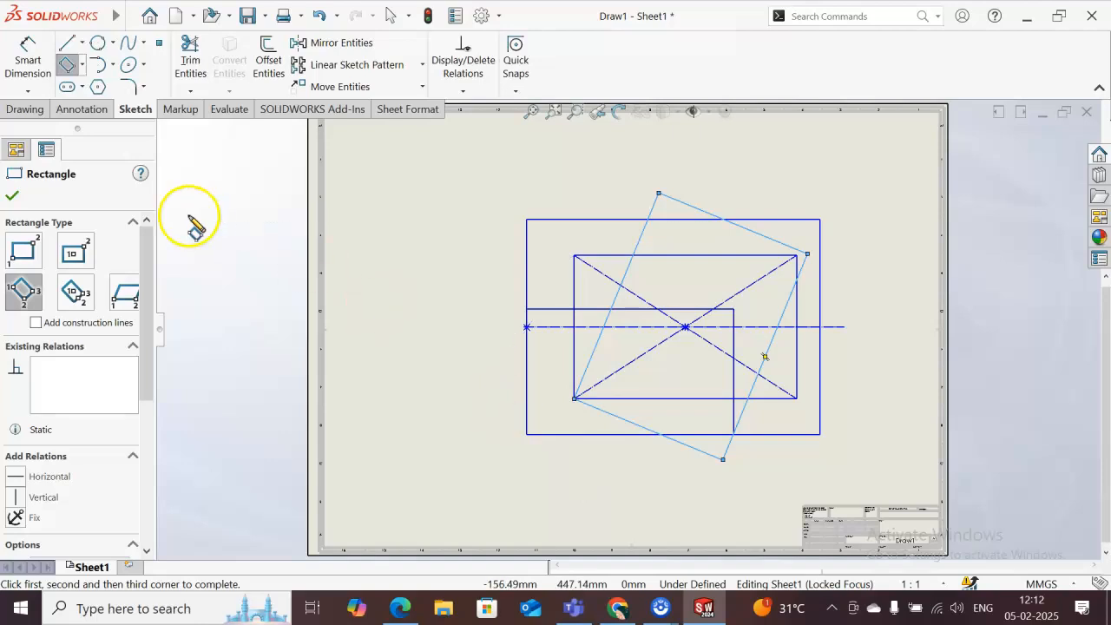
Sketch a 3 point center rectangle about 253 mm high from the center rectangle's centre, stretching horizontally to the sheet's right edge.
left_click(81, 64)
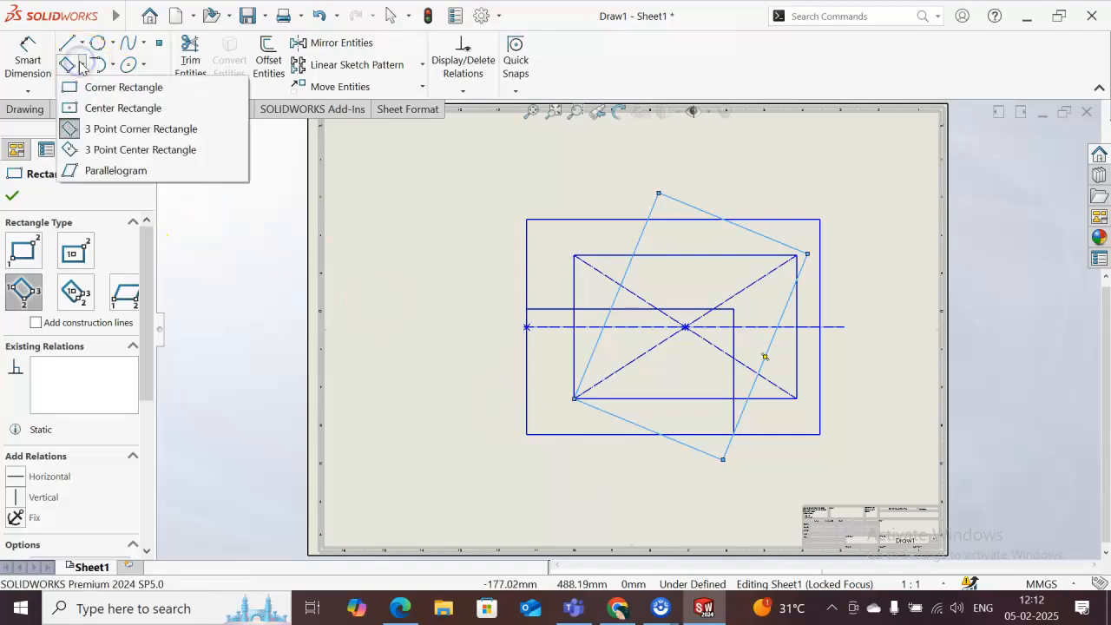
left_click(97, 153)
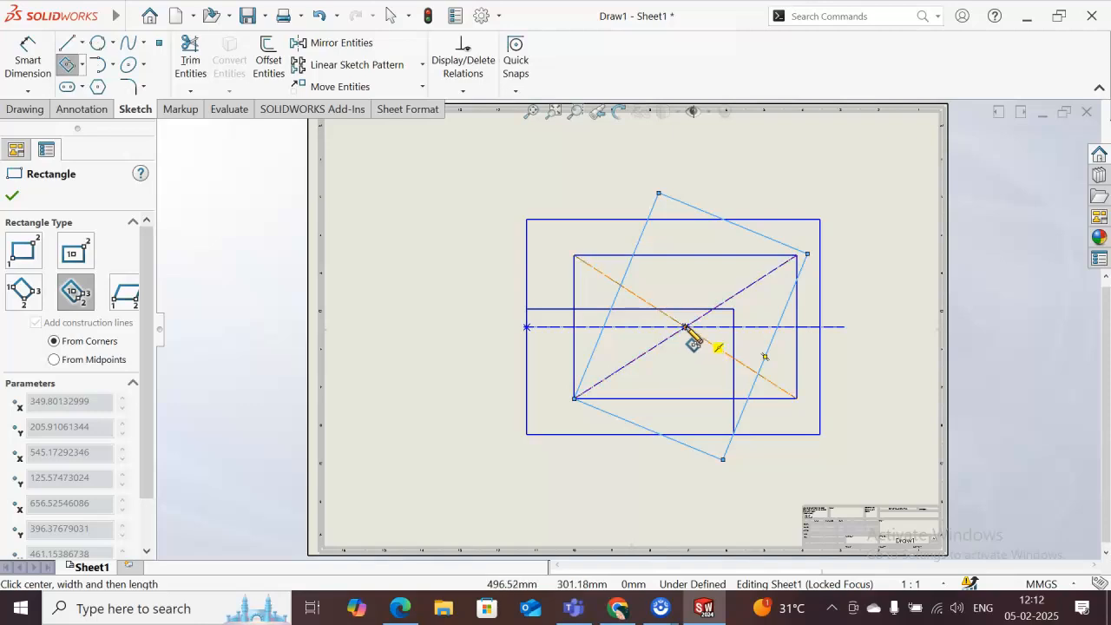
left_click(685, 327)
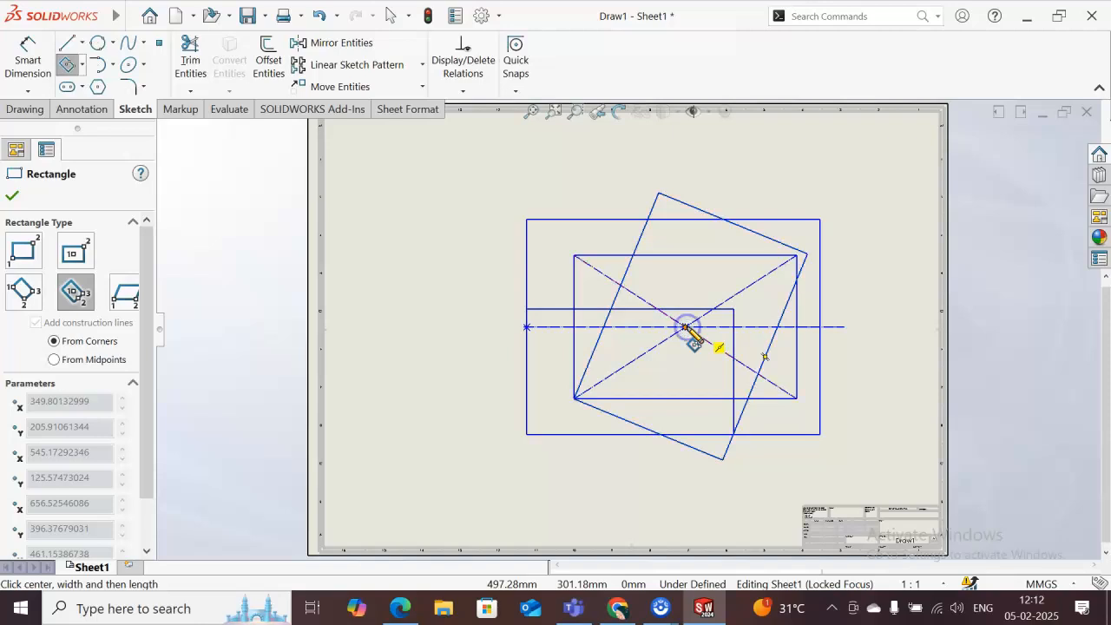
left_click(686, 232)
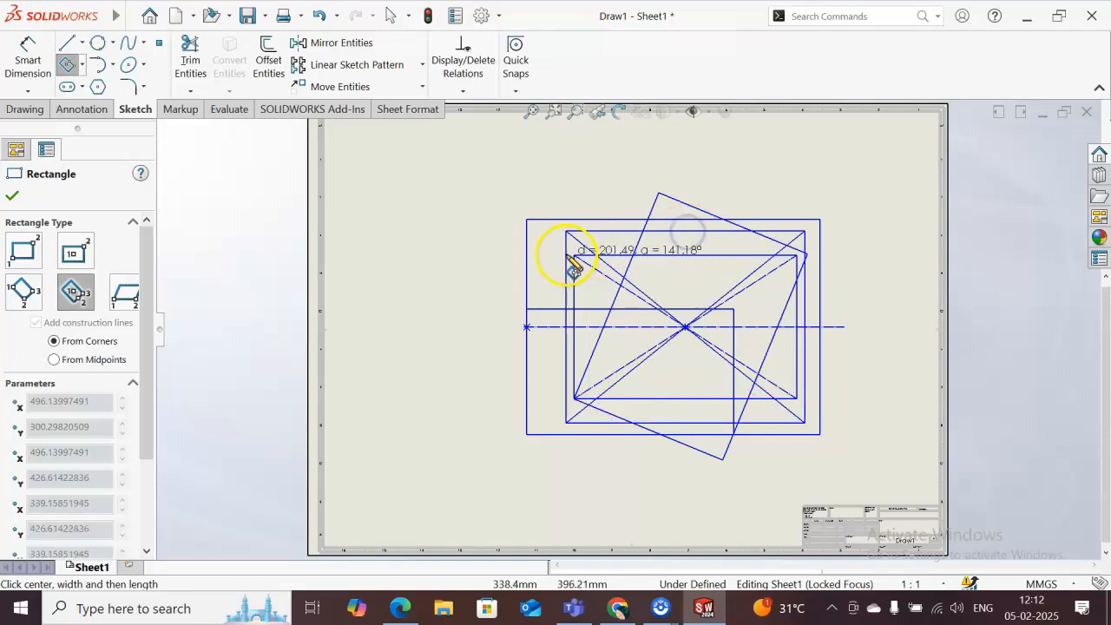
left_click(425, 271)
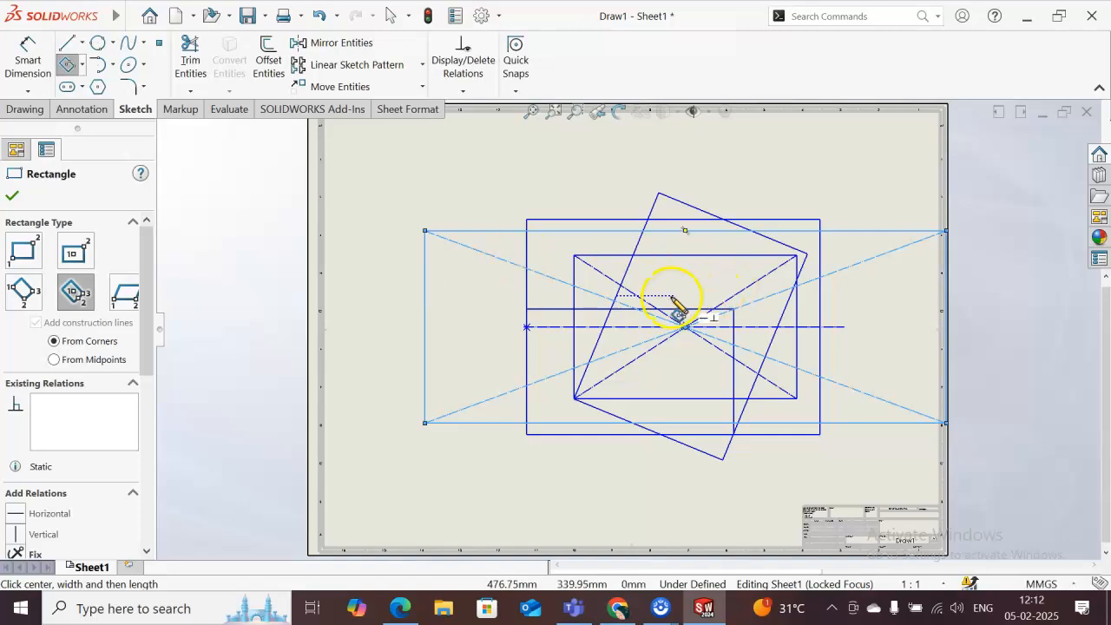
Sketch a parallelogram about 195 by 305 mm from the outer rectangle's lower-left corner, slanting up towards the sheet's top edge.
left_click(82, 65)
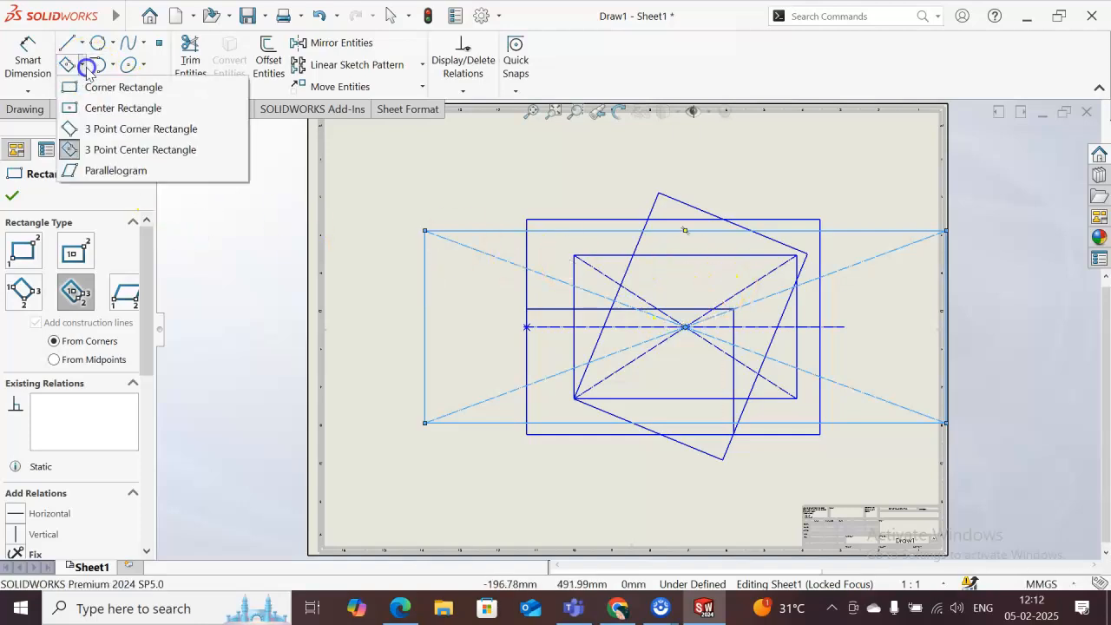
left_click(119, 170)
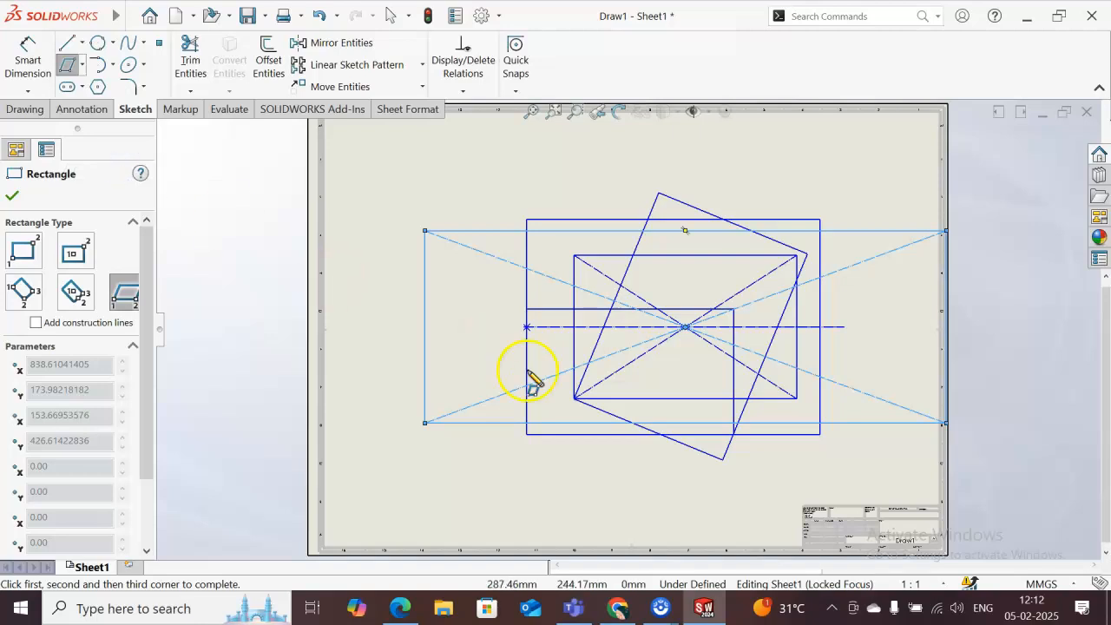
left_click(526, 434)
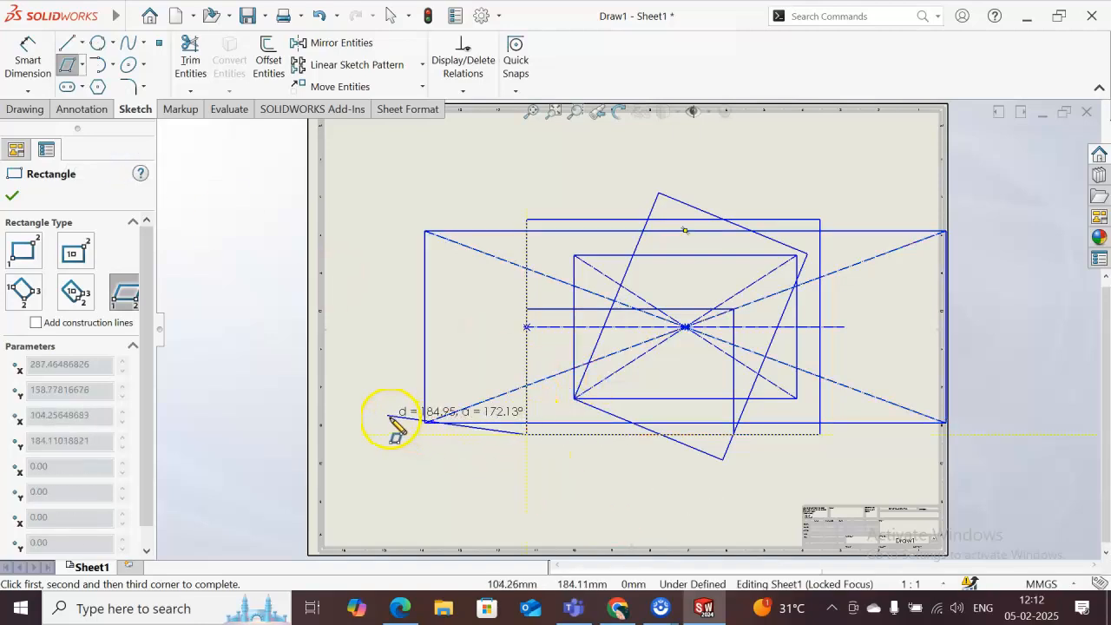
left_click(405, 350)
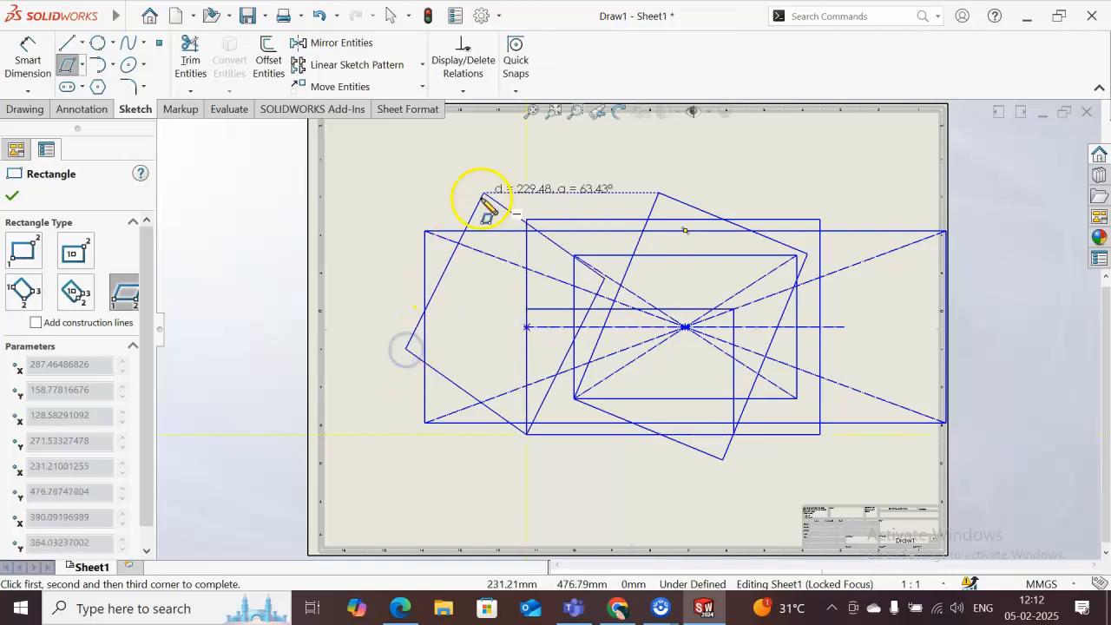
left_click(477, 130)
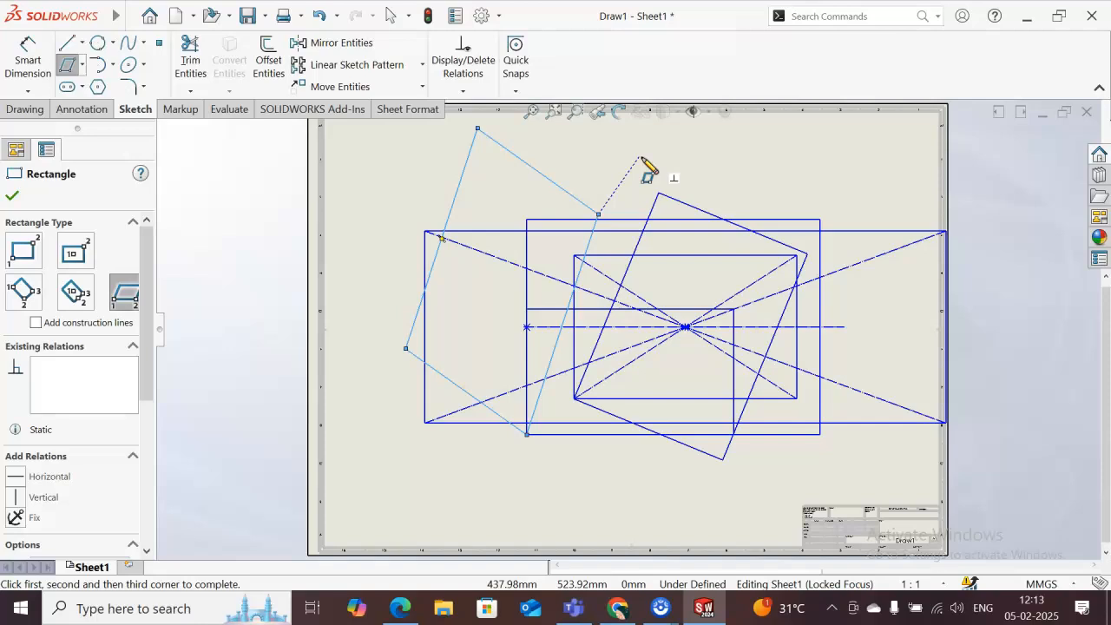
Dimension the parallelogram's short upper side with Smart Dimension and set its length to 200 mm.
left_click(26, 49)
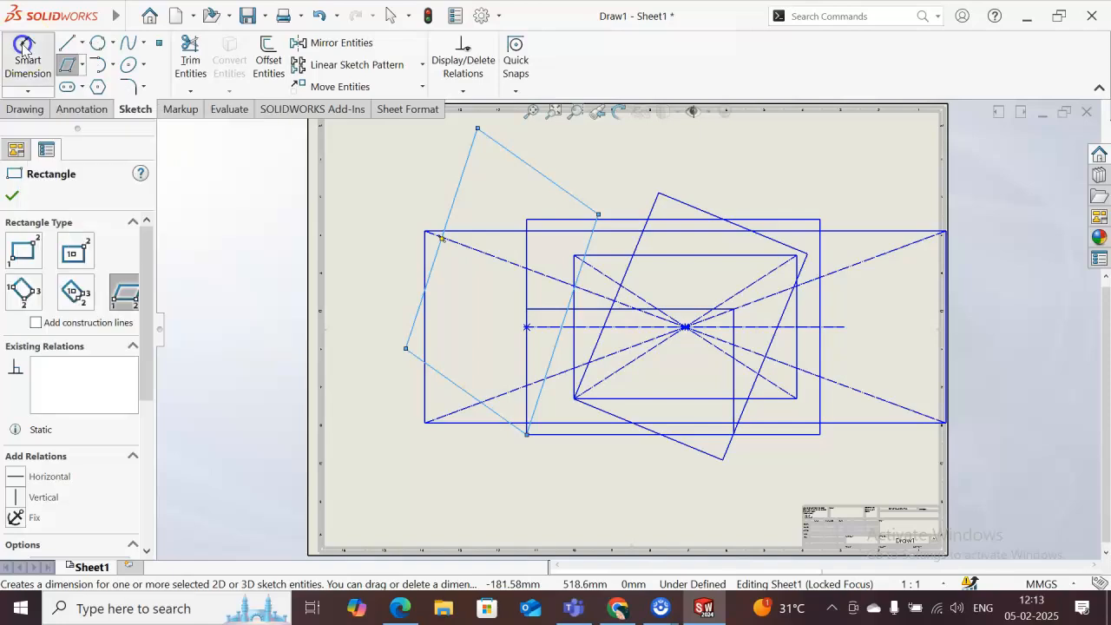
left_click(532, 170)
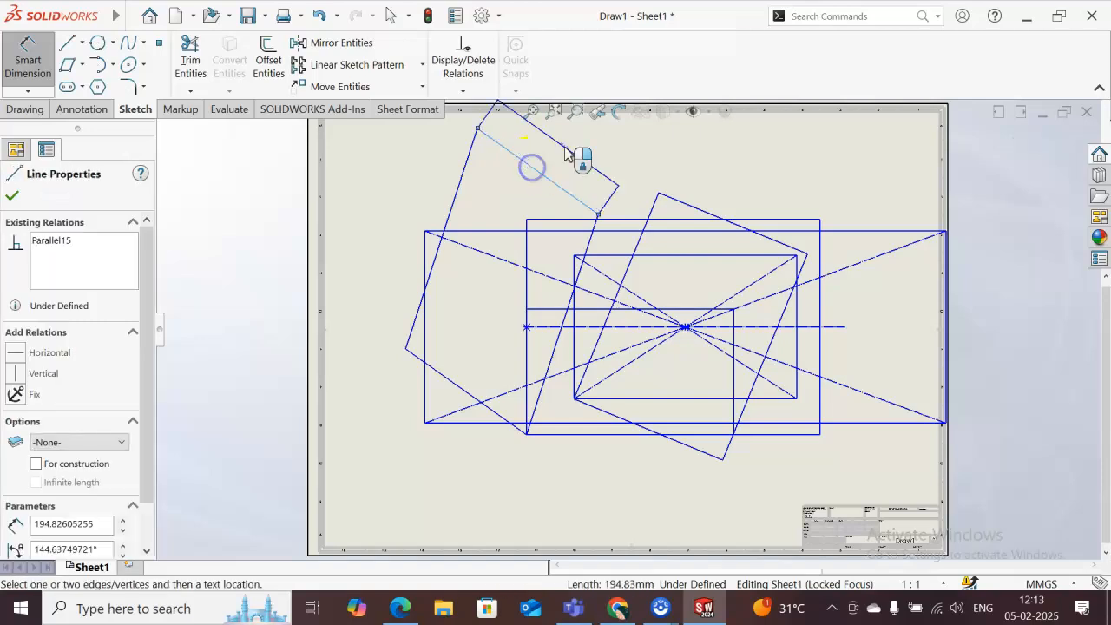
left_click(605, 152)
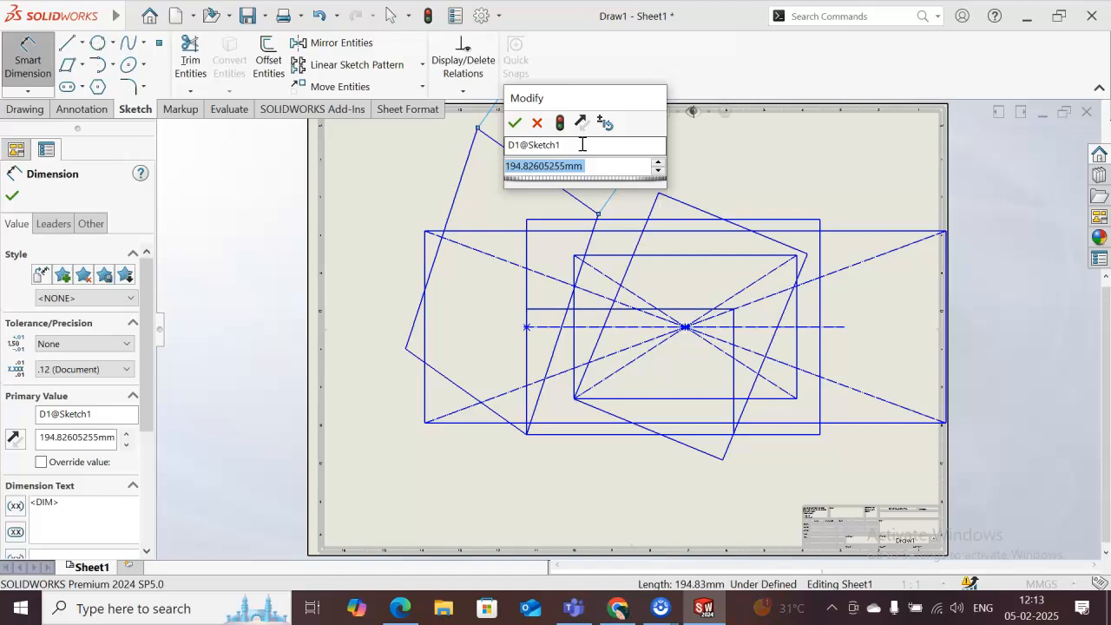
type("200")
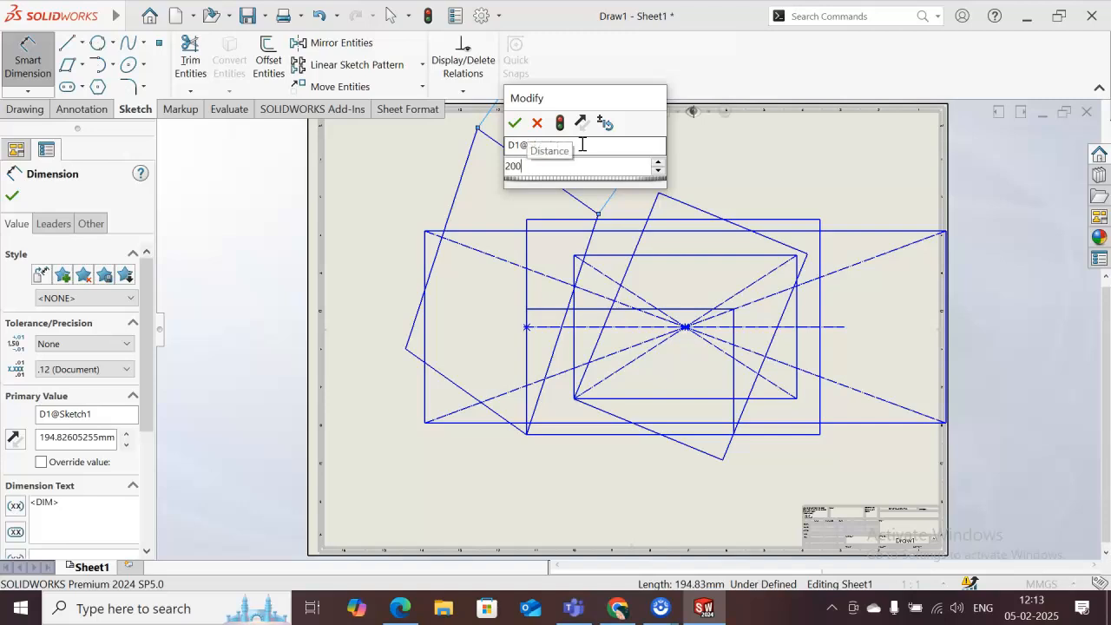
key("Return")
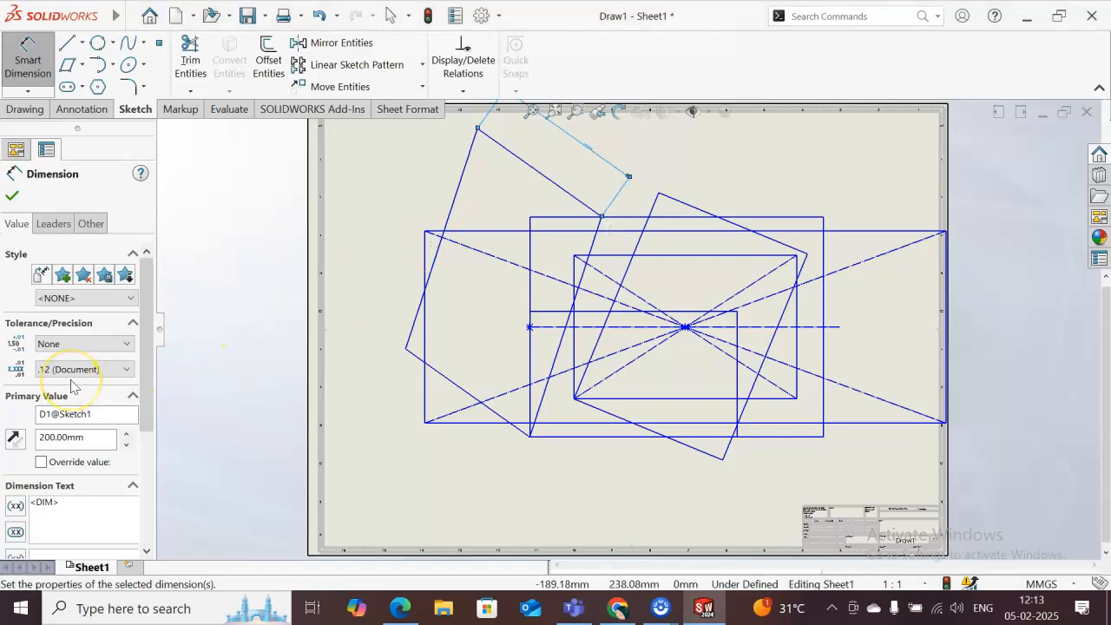
Review the new dimension's value, leader, extension line and other property settings.
scroll(66, 474, "down", 1)
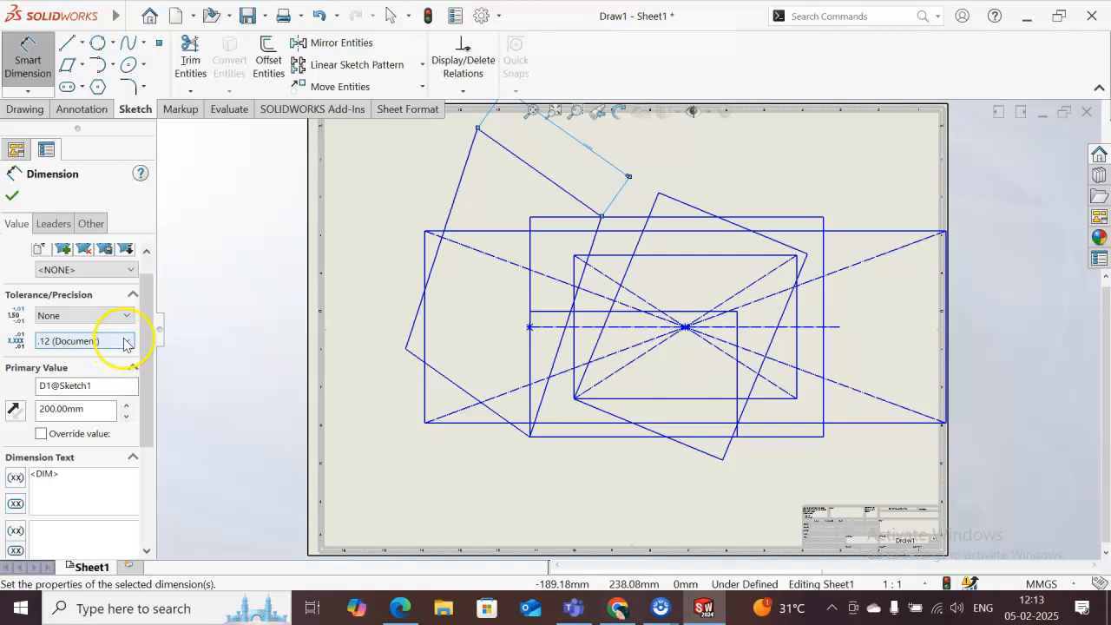
left_click(55, 225)
left_click(90, 223)
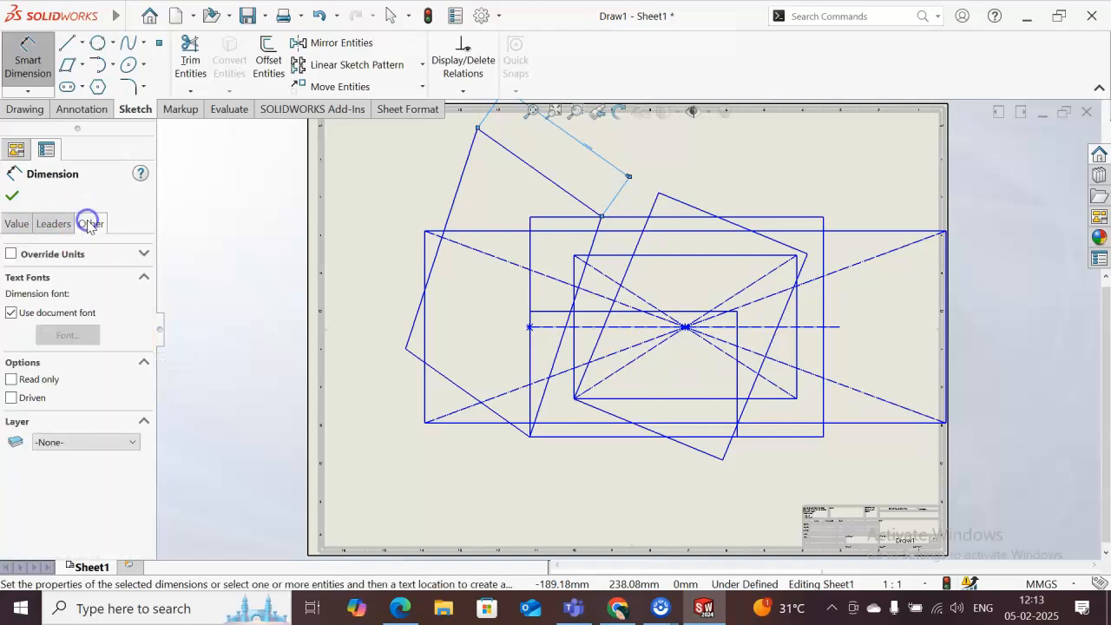
left_click(53, 224)
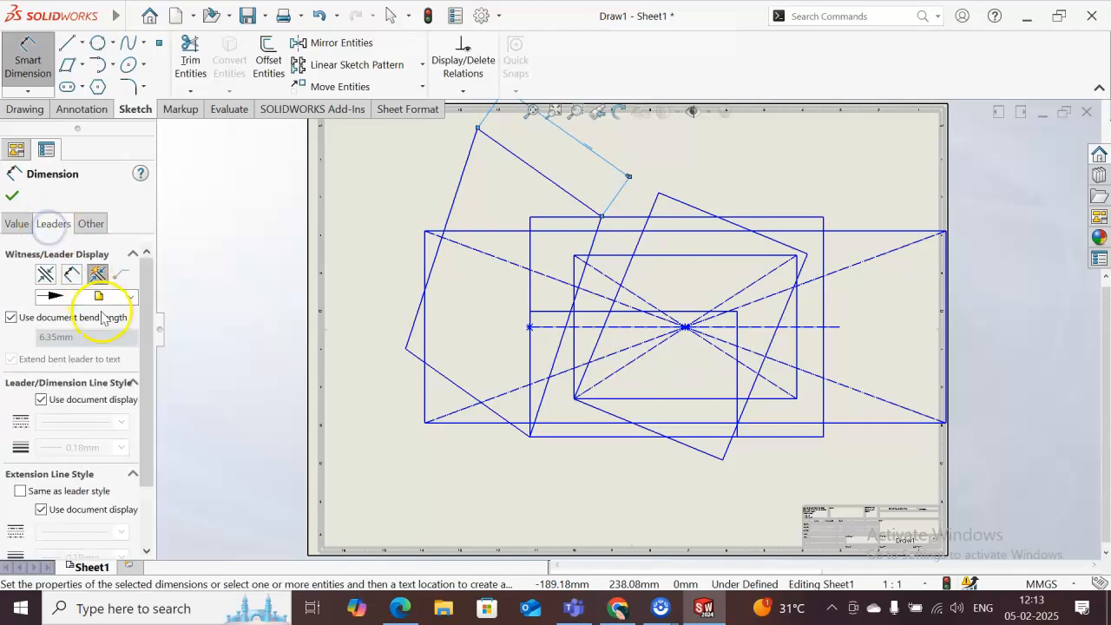
scroll(91, 387, "down", 1)
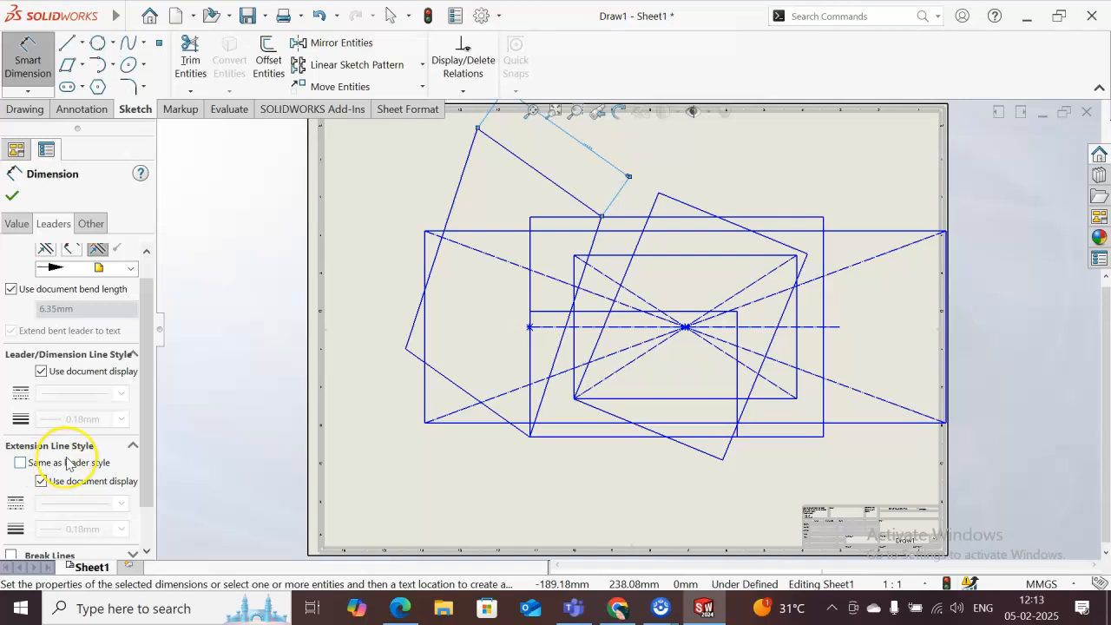
scroll(68, 463, "down", 2)
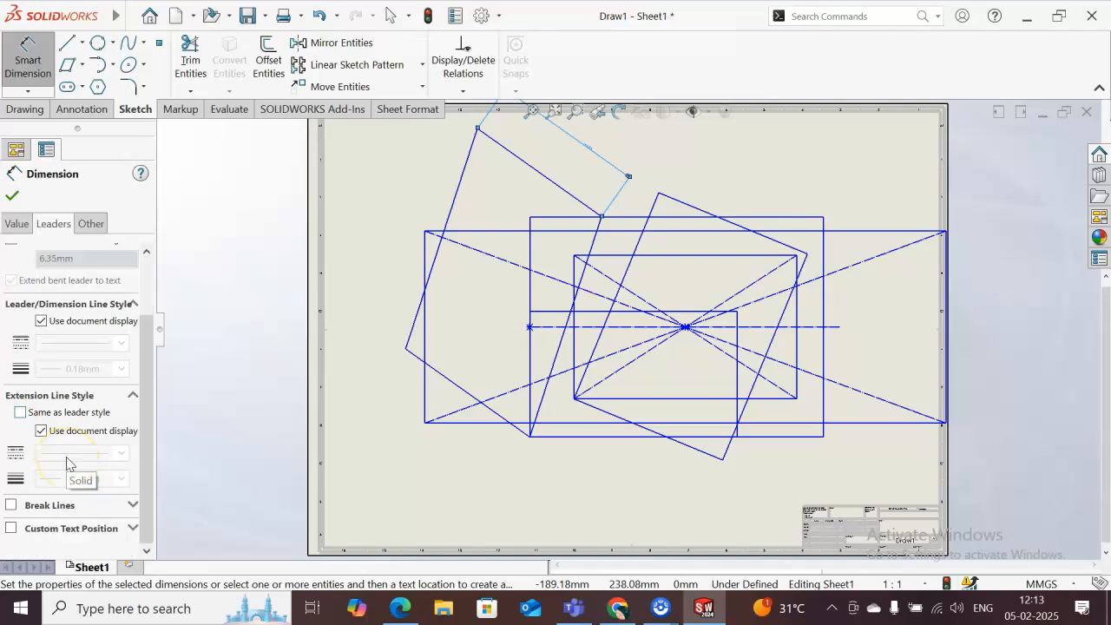
scroll(68, 462, "up", 2)
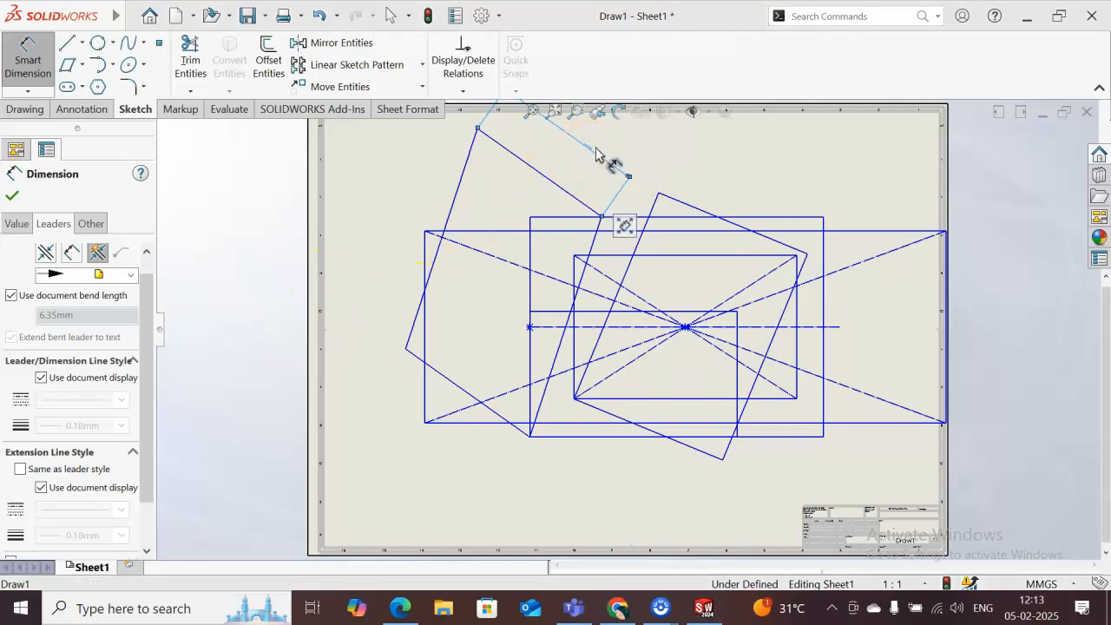
Turn the Driven option of the 200 mm dimension on and off again, and reopen its value for editing.
left_click(90, 224)
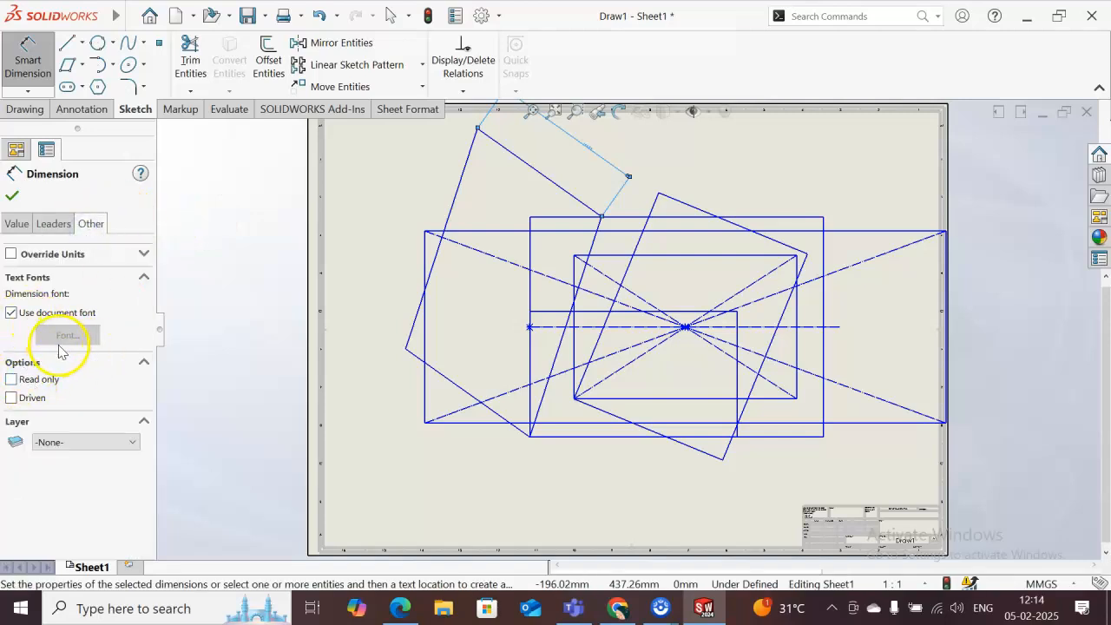
left_click(22, 400)
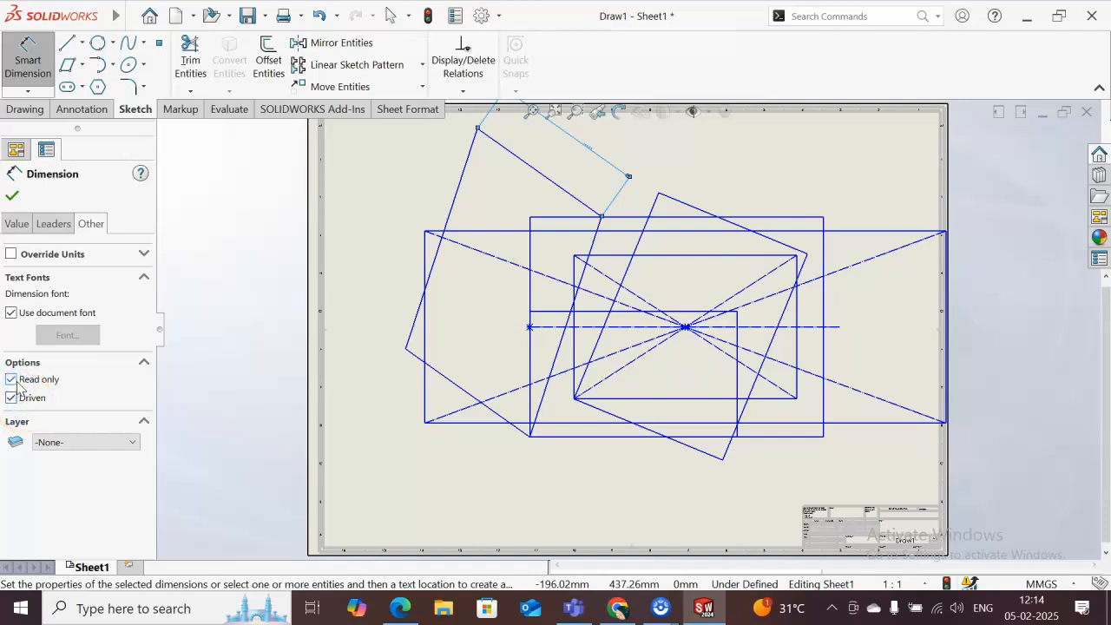
left_click(11, 398)
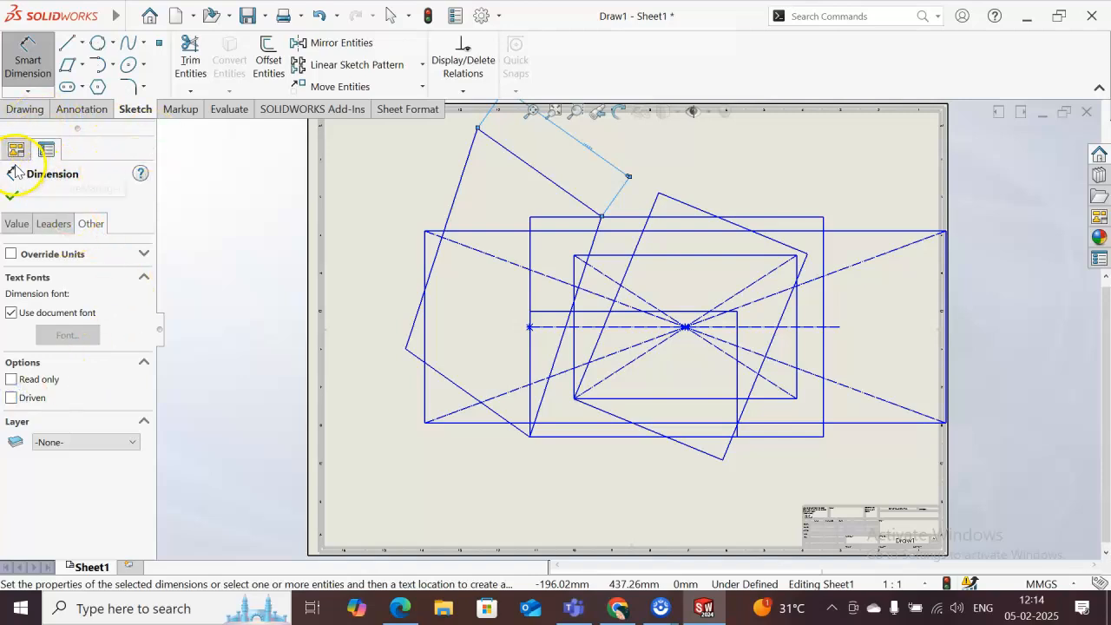
left_click(12, 196)
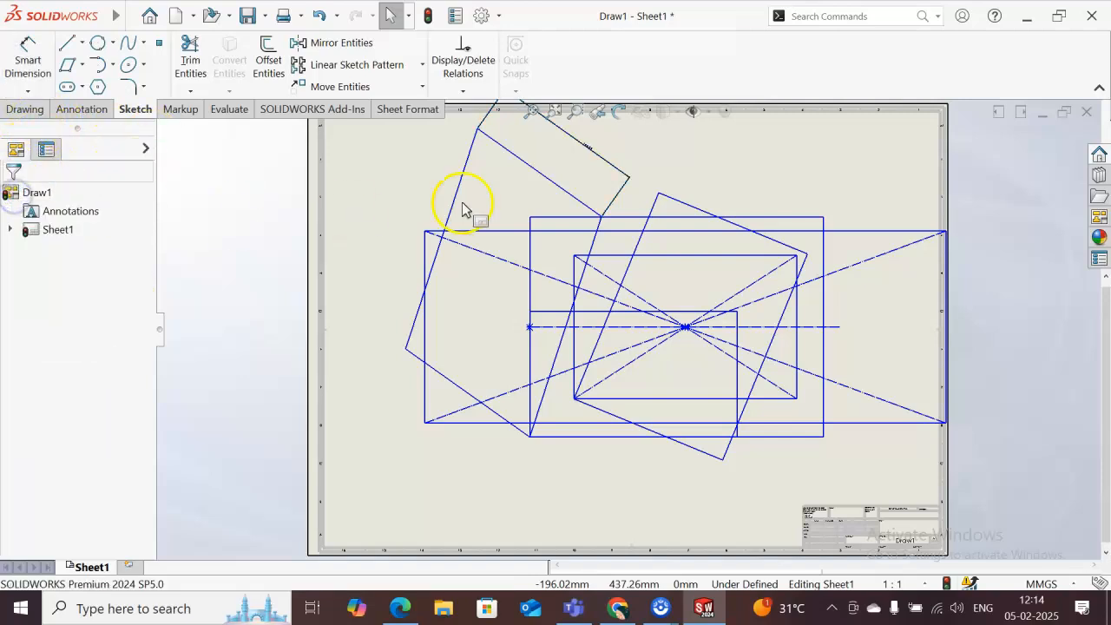
double_click(586, 153)
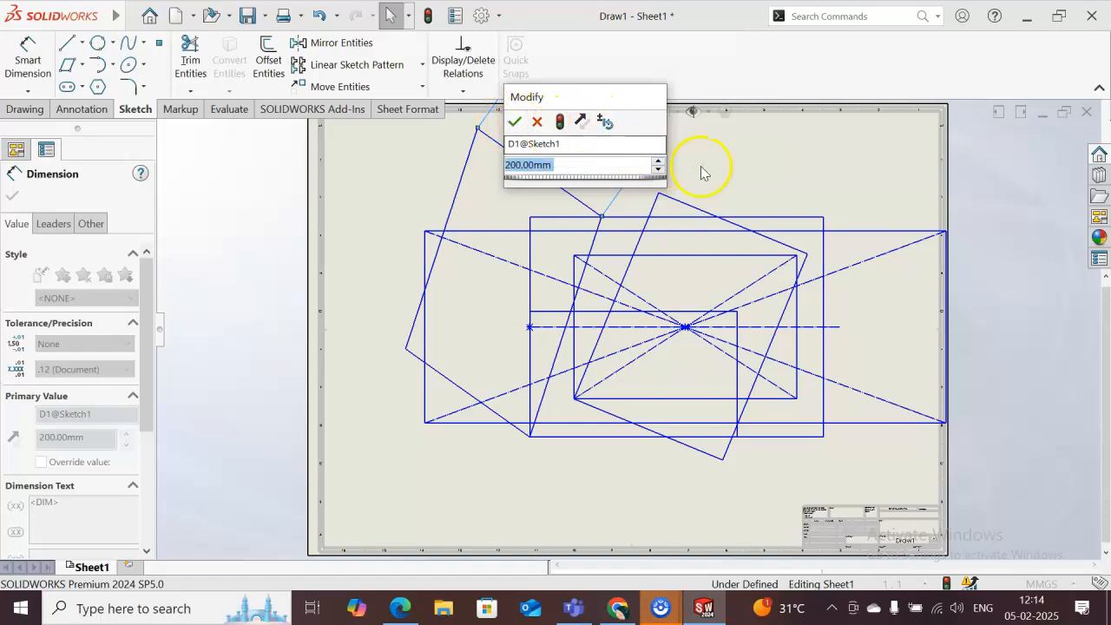
left_click(515, 123)
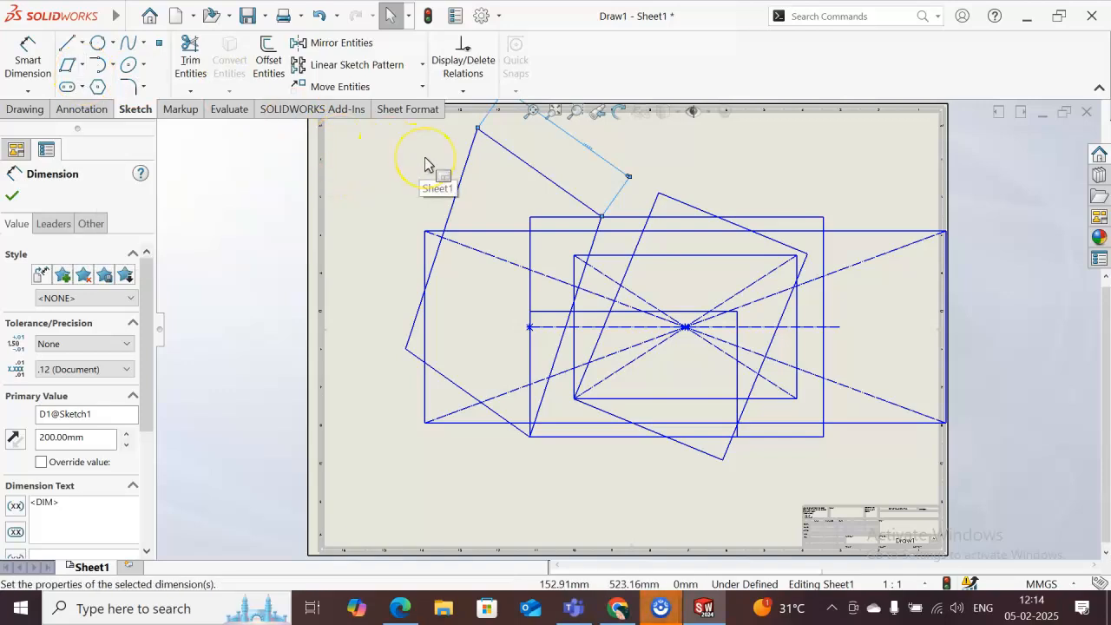
Delete all the sketched rectangles, the centerline, the parallelogram and the dimension from the sheet.
mouse_move(387, 139)
left_mouse_down()
mouse_move(521, 280)
mouse_move(705, 345)
mouse_move(775, 466)
mouse_move(895, 473)
left_mouse_up()
key("Delete")
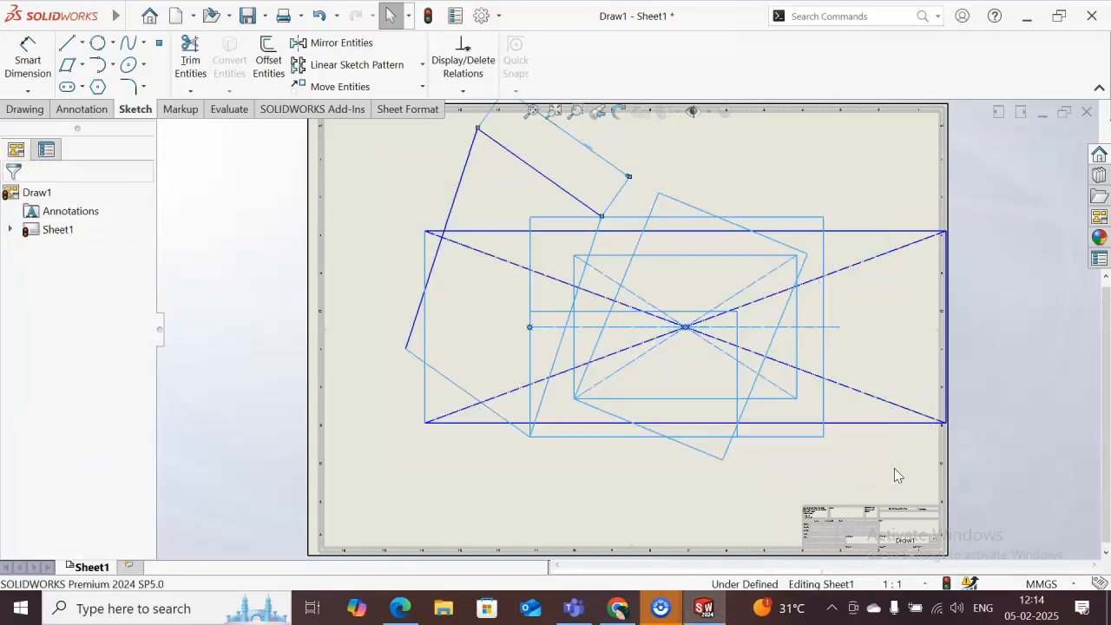
left_click(356, 141)
mouse_move(355, 137)
left_mouse_down()
mouse_move(737, 449)
mouse_move(968, 470)
left_mouse_up()
key("Delete")
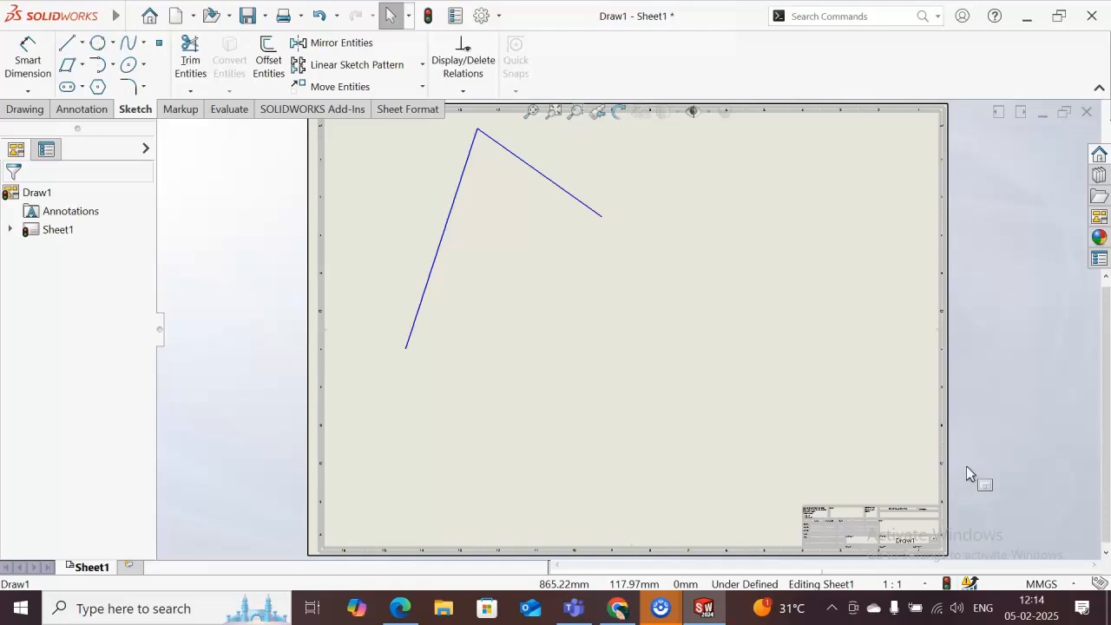
left_click(541, 171)
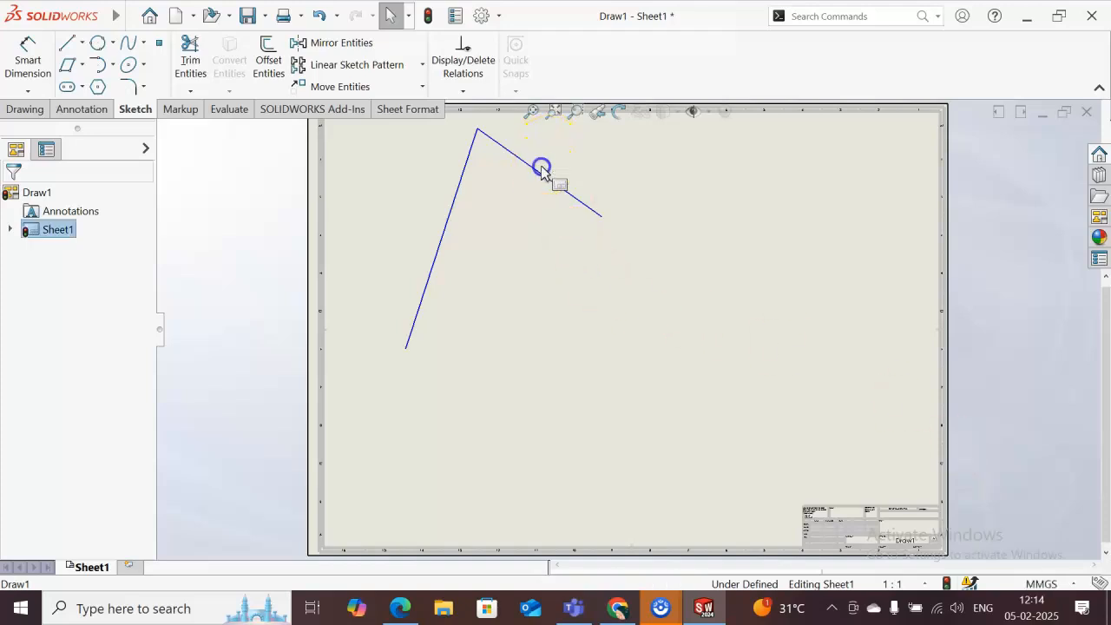
left_click(541, 174)
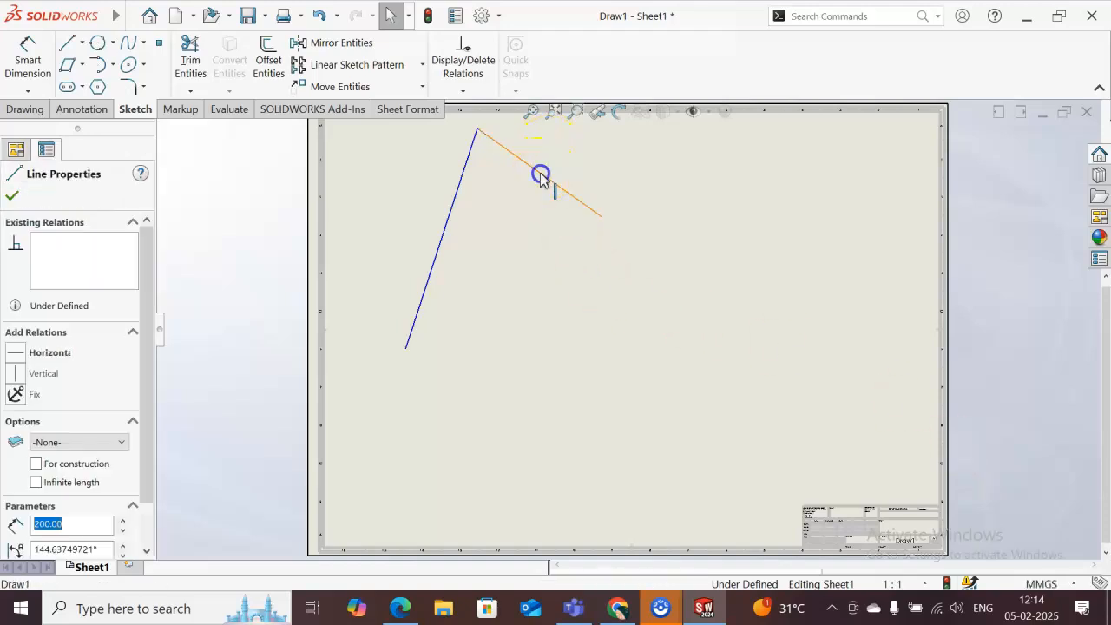
key("Delete")
left_click(466, 192)
key("Delete")
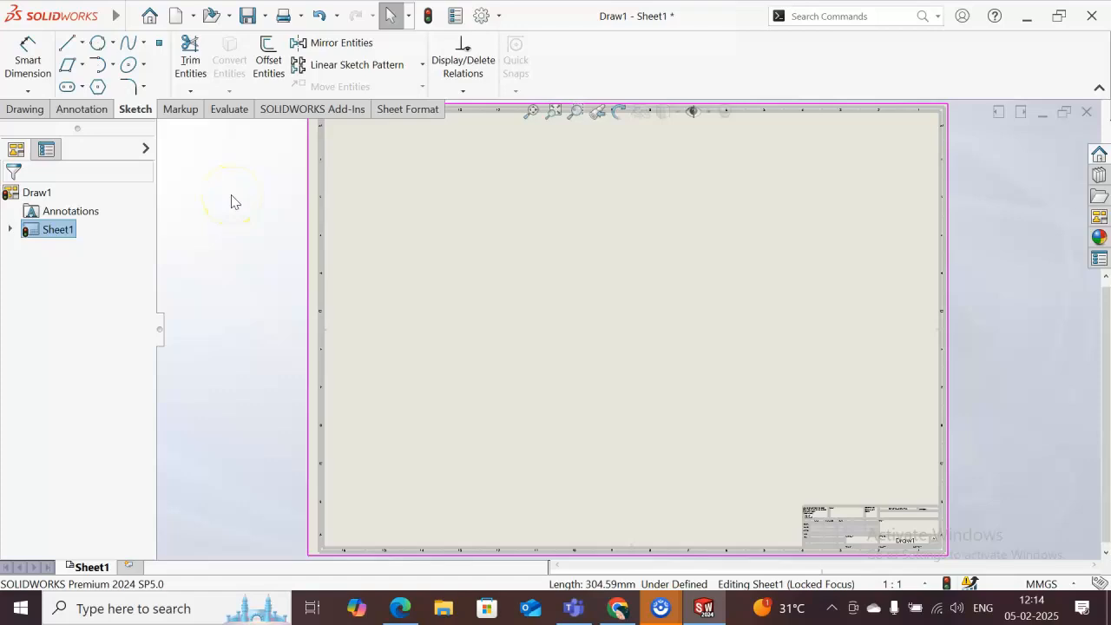
Sketch a center-point circle about 44 mm in diameter near the sheet's upper-left corner.
left_click(112, 43)
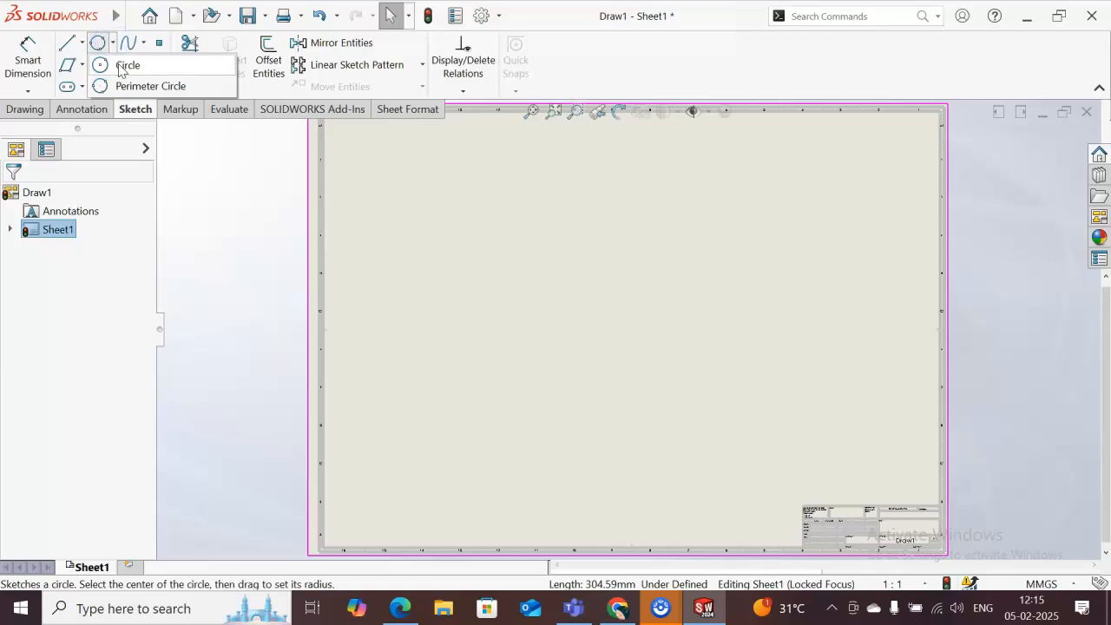
left_click(120, 69)
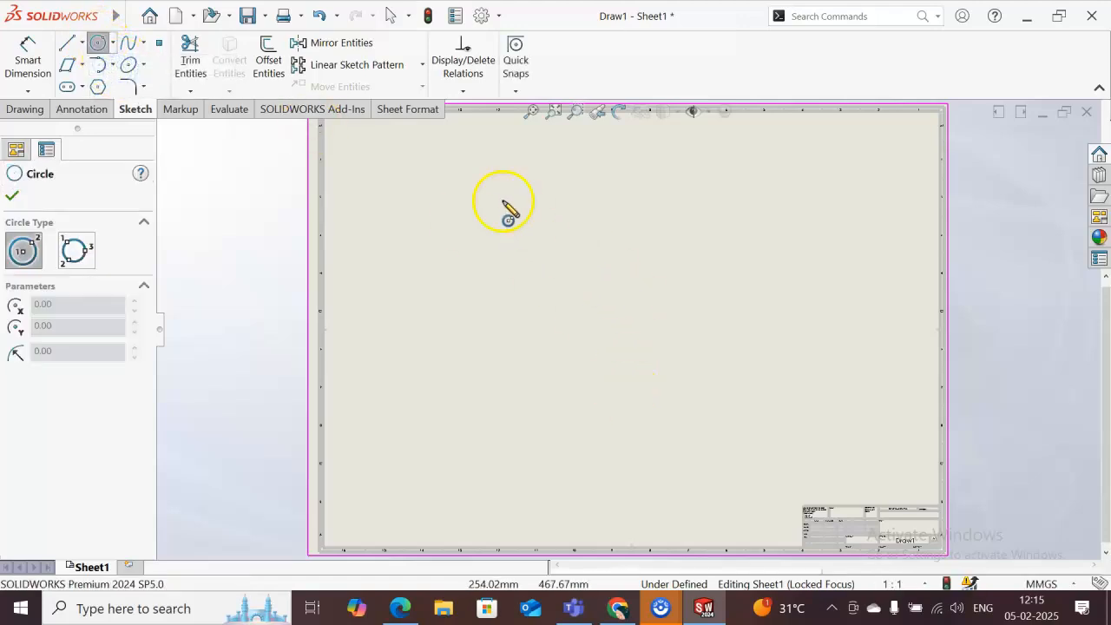
left_click(416, 205)
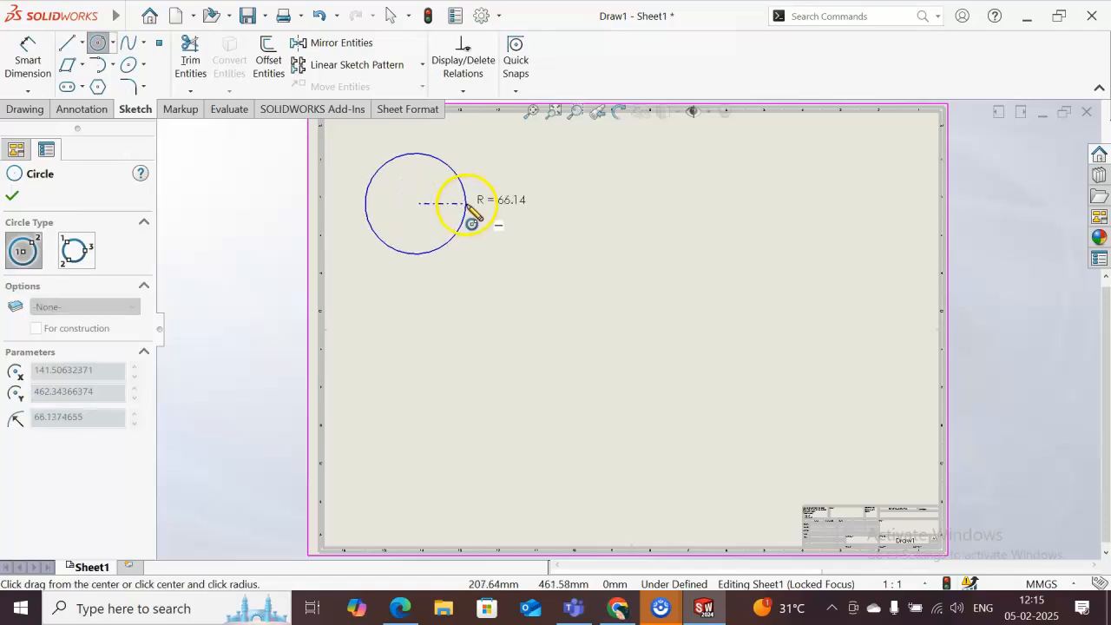
left_click(433, 208)
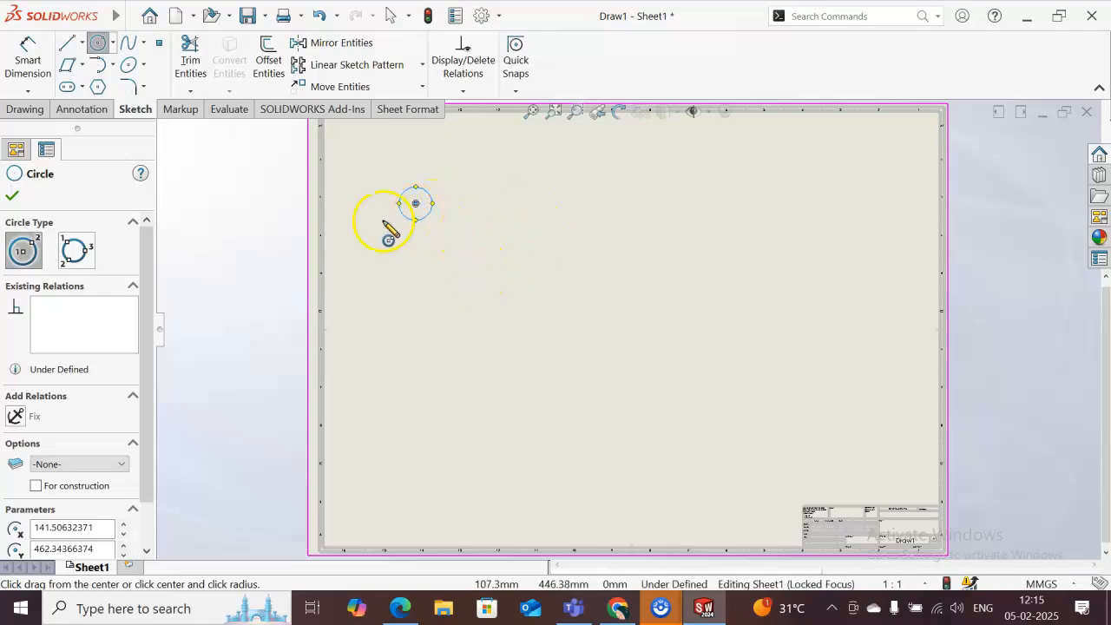
Dimension the circle's diameter with Smart Dimension and set it to 50 mm.
left_click(26, 59)
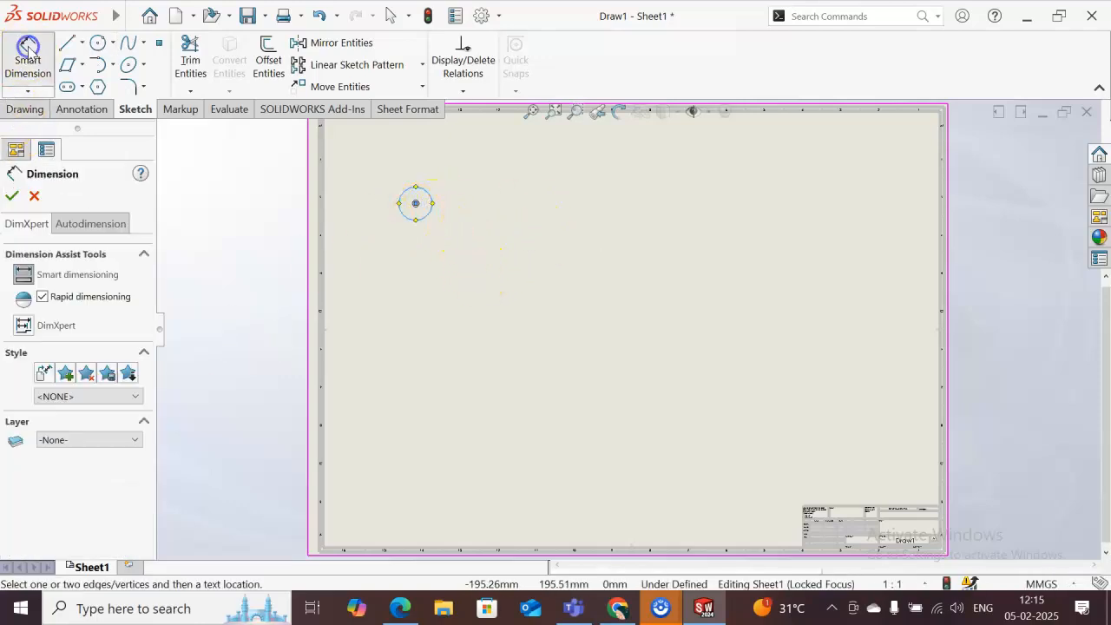
left_click(432, 200)
left_click_drag(515, 176, 450, 176)
left_click(447, 174)
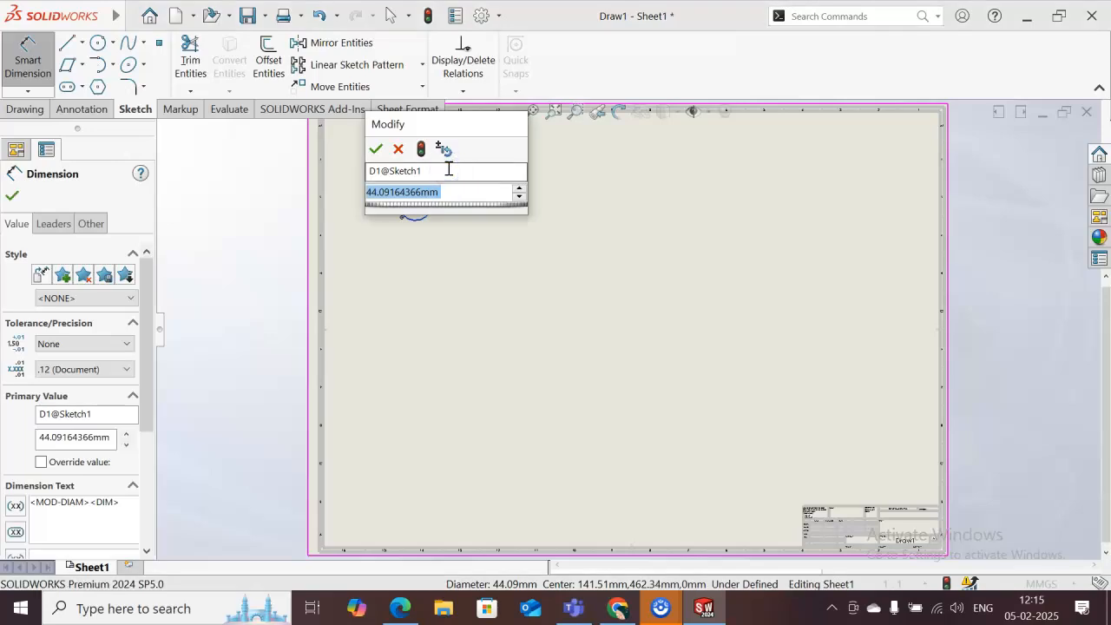
type("50")
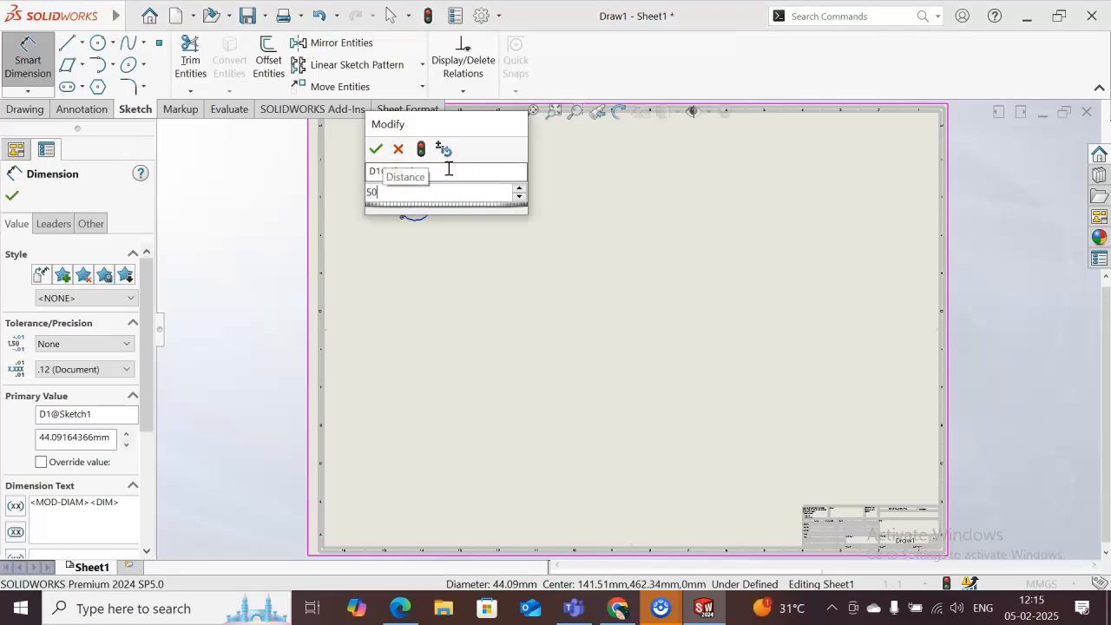
key("Return")
left_click(443, 310)
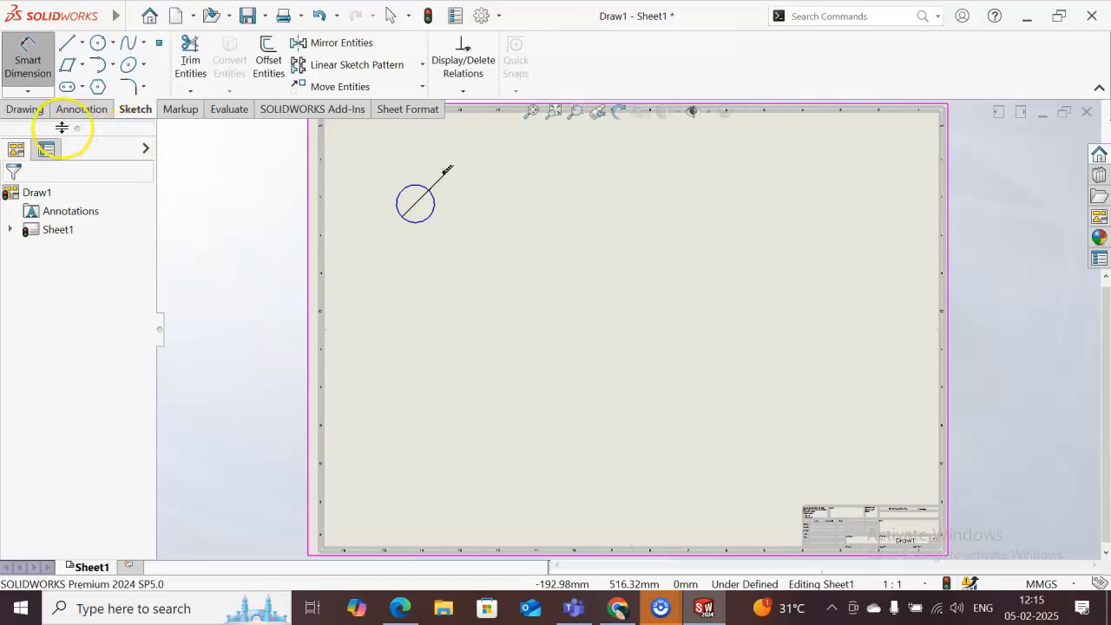
left_click(27, 61)
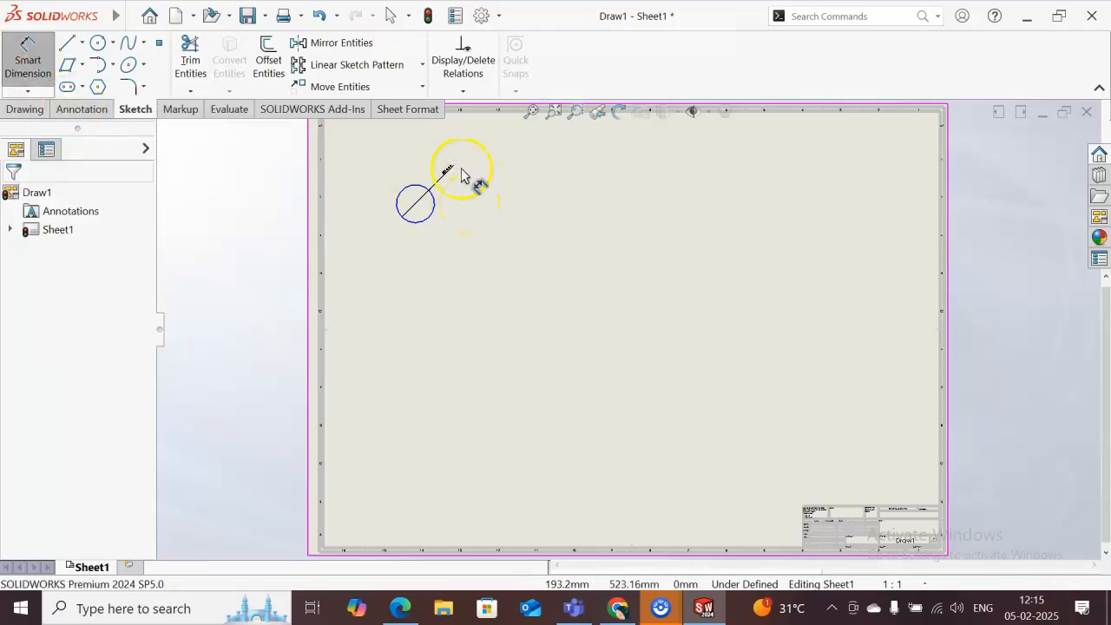
key("z")
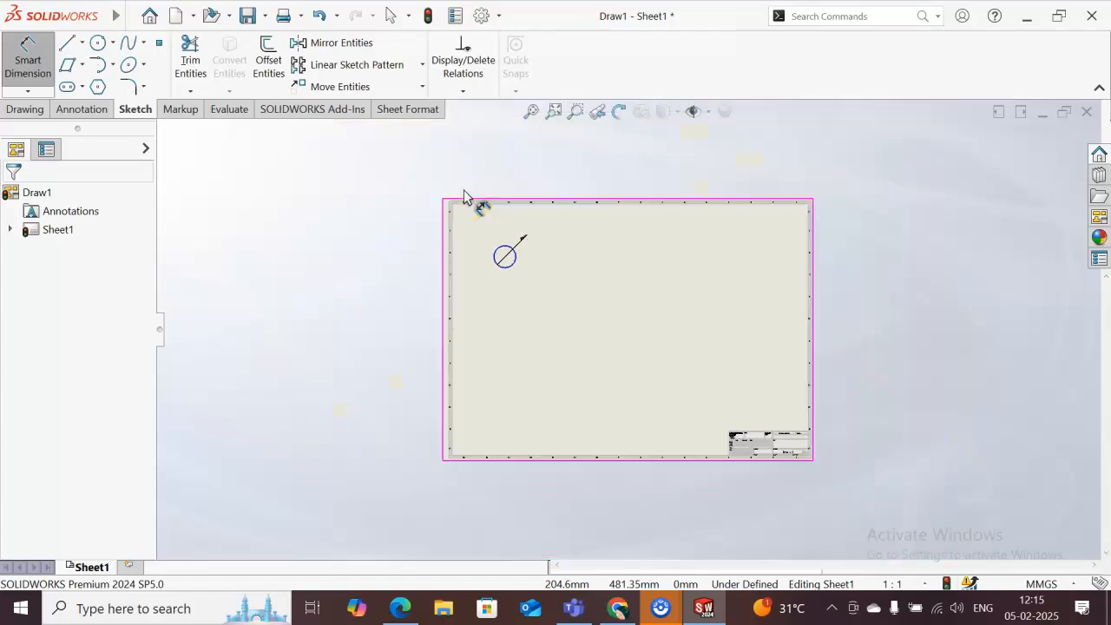
key("shift+z")
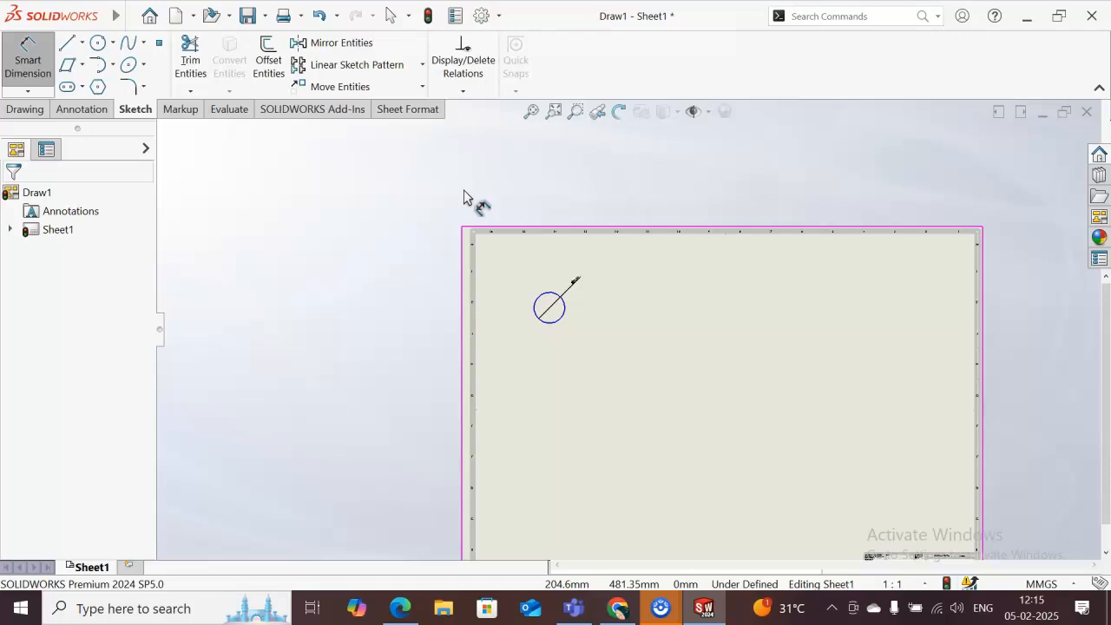
key("shift+z")
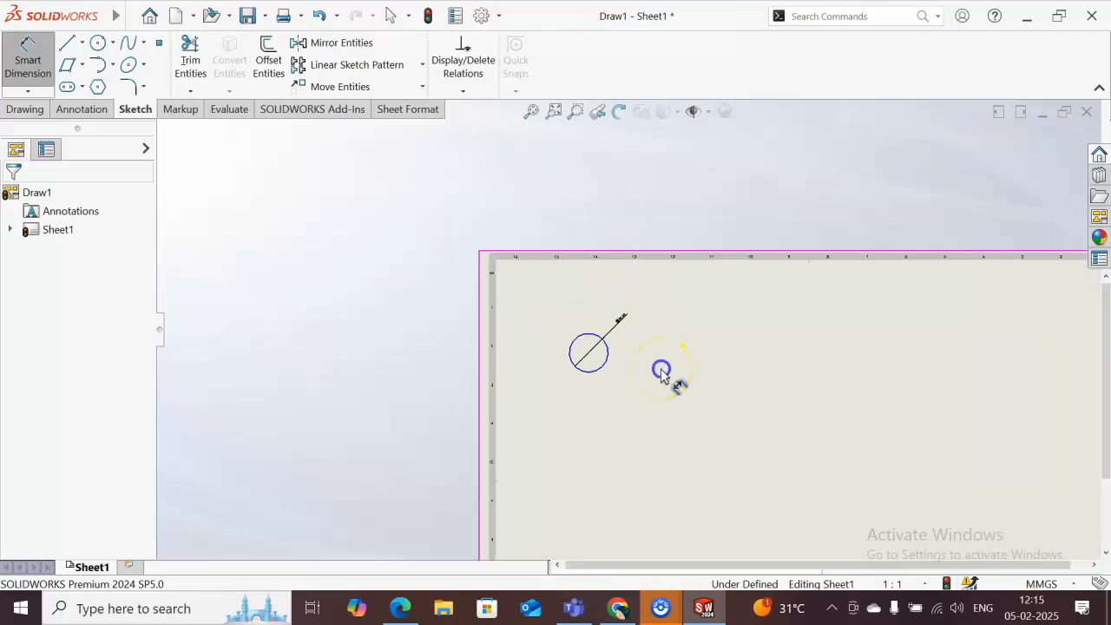
left_click(533, 113)
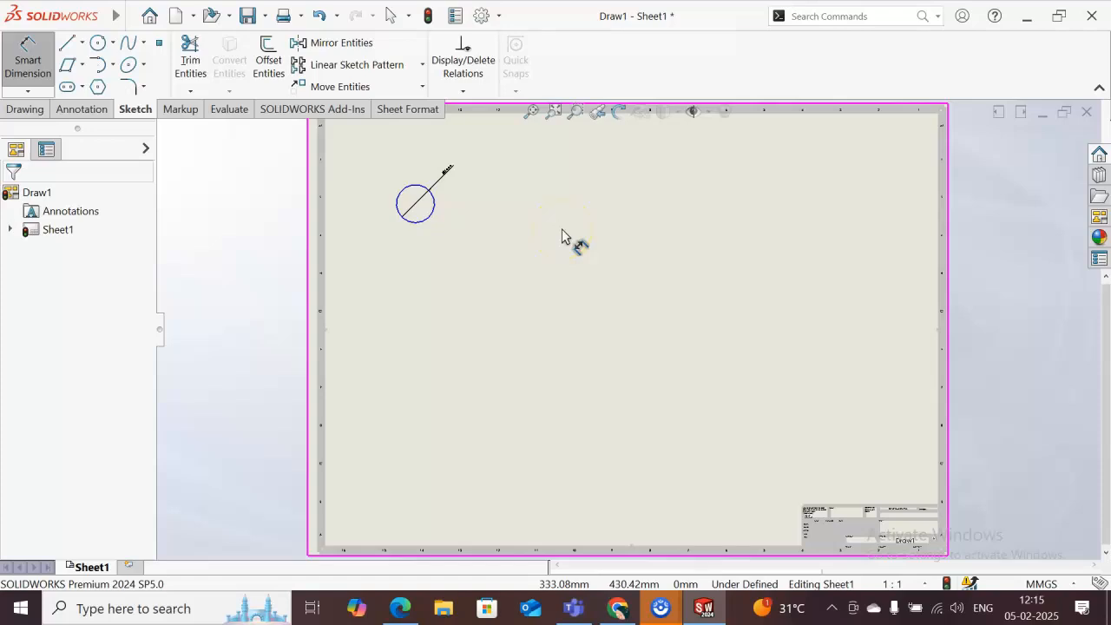
Sketch a center rectangle centred on the 50 mm circle, enclosing the circle.
scroll(562, 236, "down", 4)
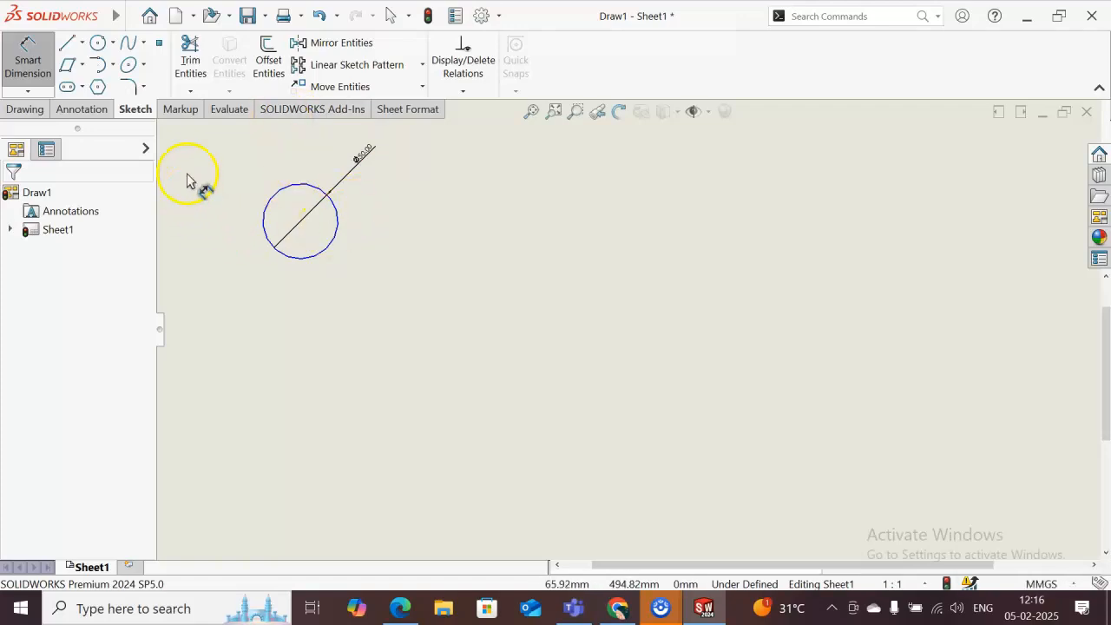
left_click(112, 42)
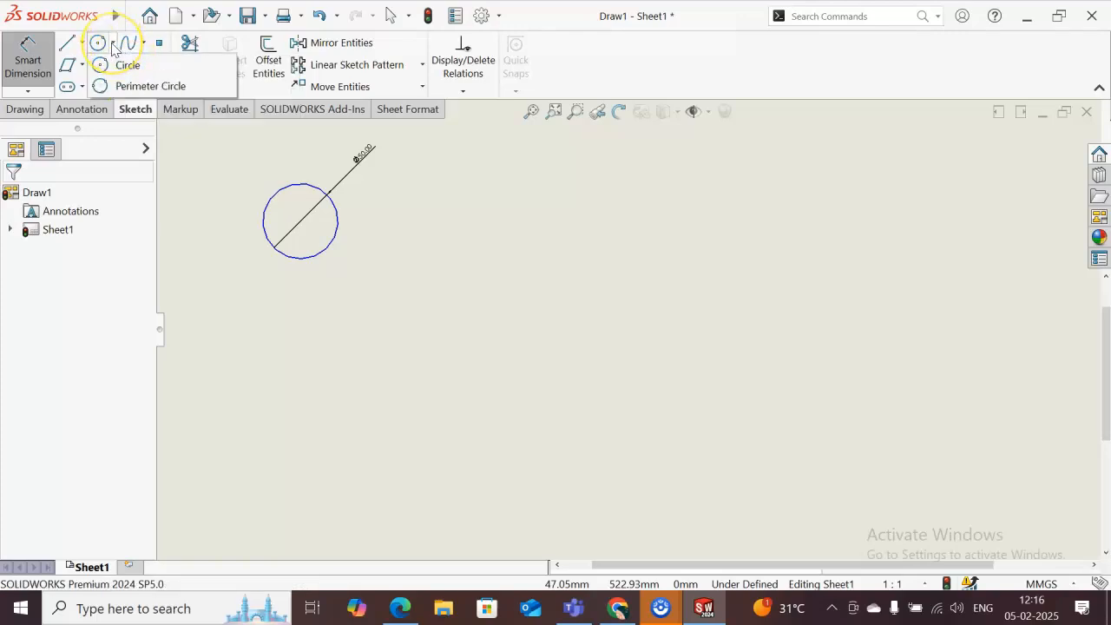
left_click(77, 66)
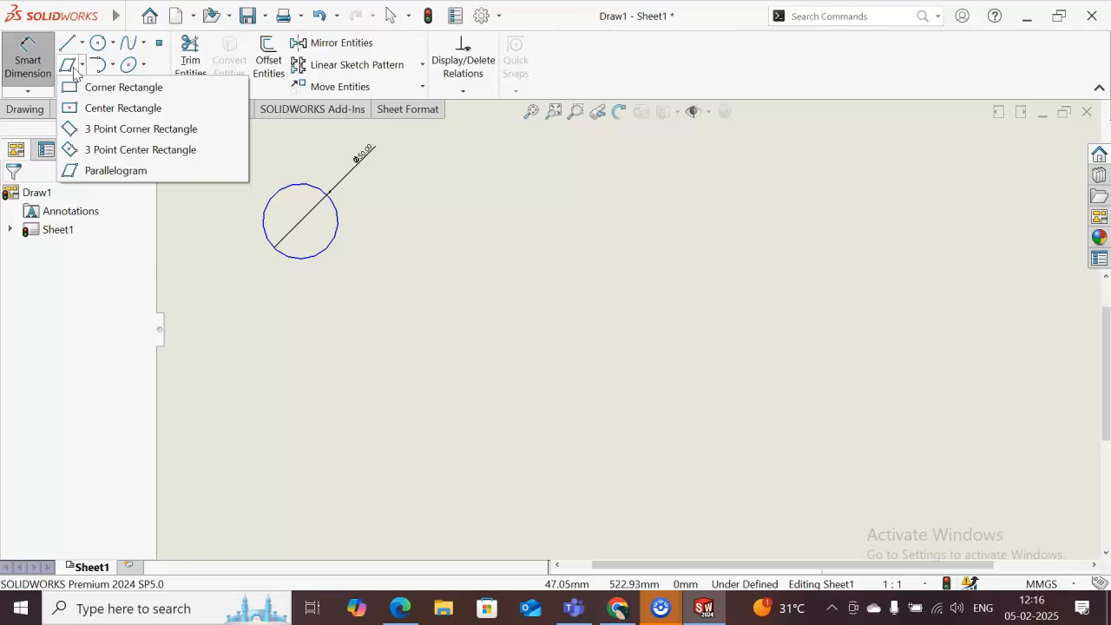
left_click(91, 114)
left_click_drag(300, 222, 172, 153)
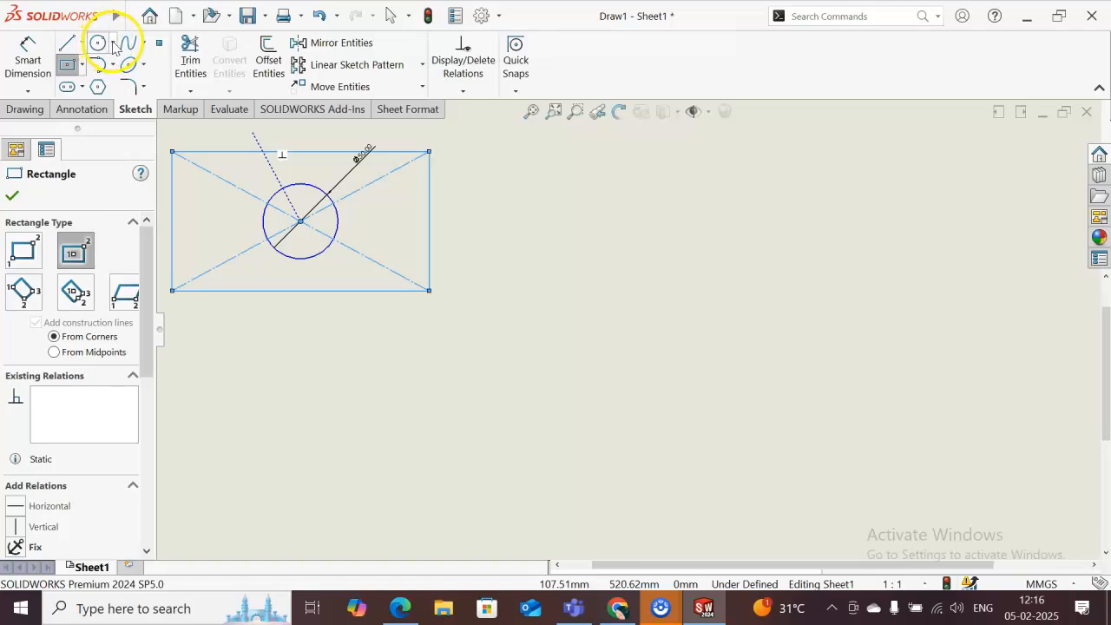
Sketch a perimeter circle tangent to the rectangle's right, top and bottom edges.
left_click(113, 44)
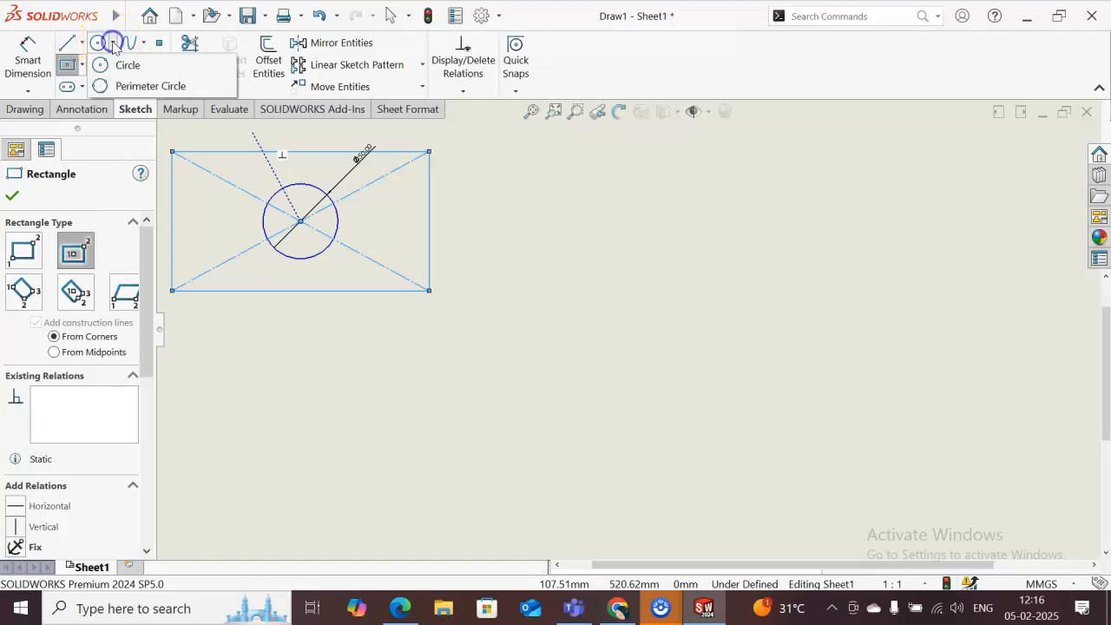
left_click(148, 86)
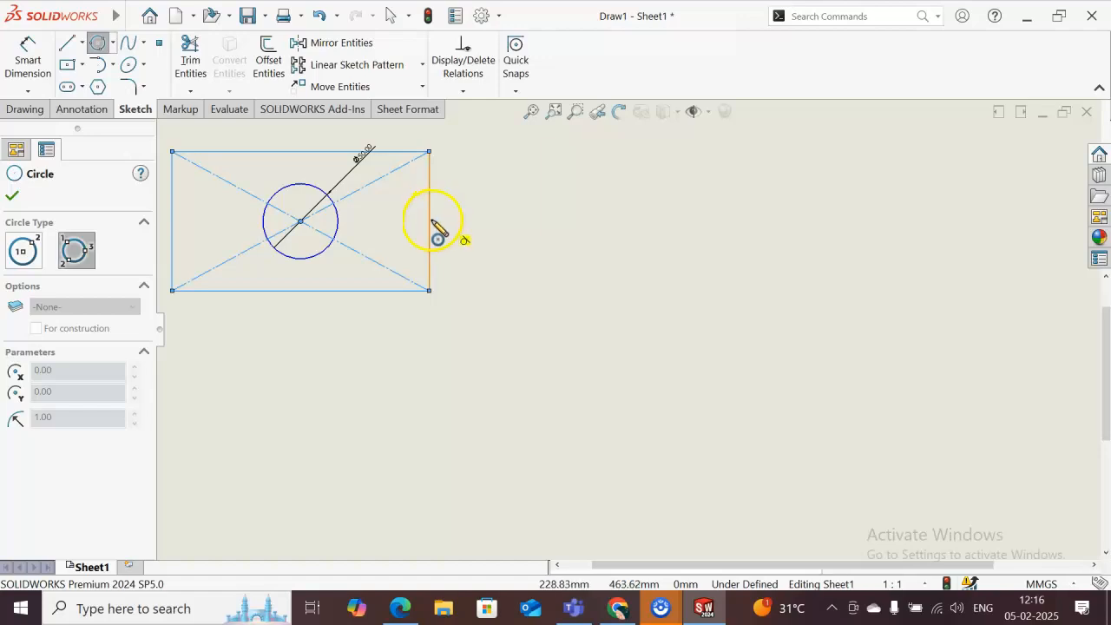
left_click(430, 220)
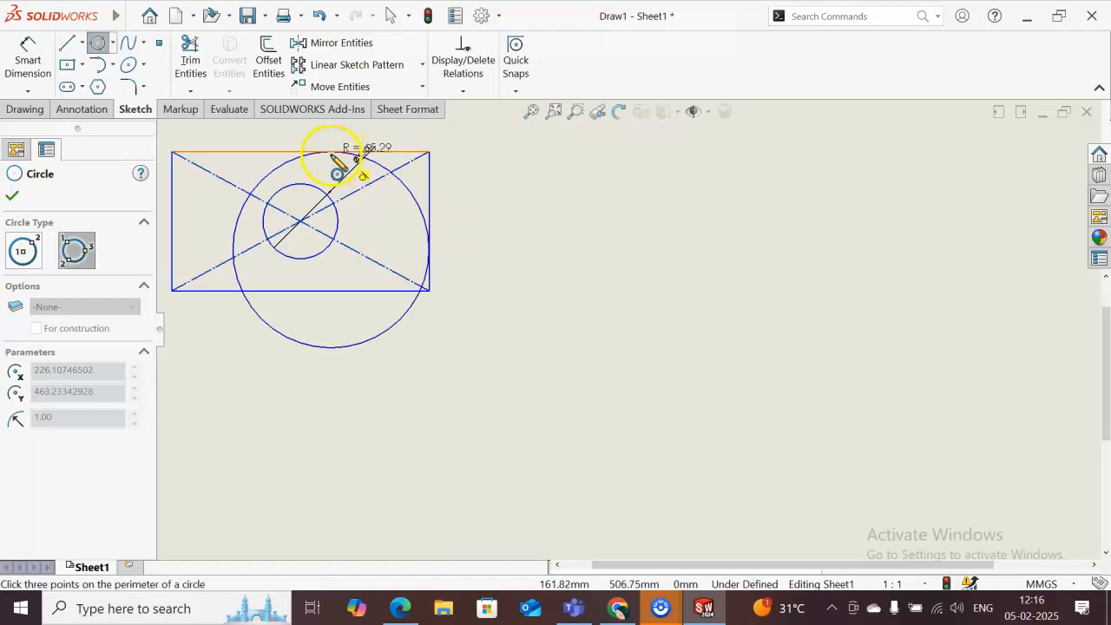
left_click(331, 154)
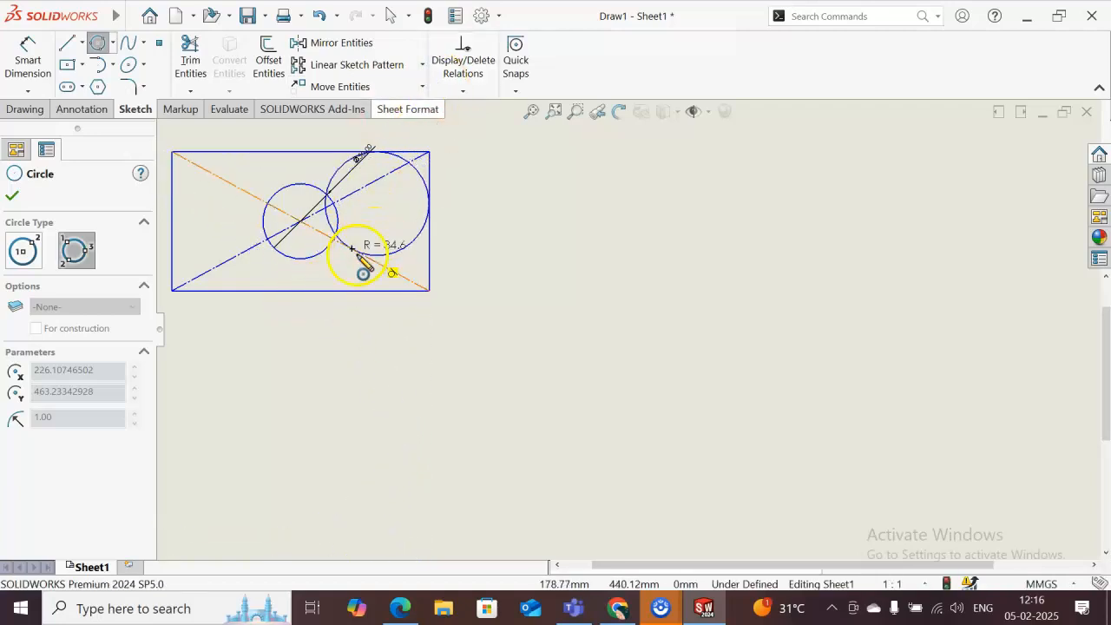
left_click(342, 294)
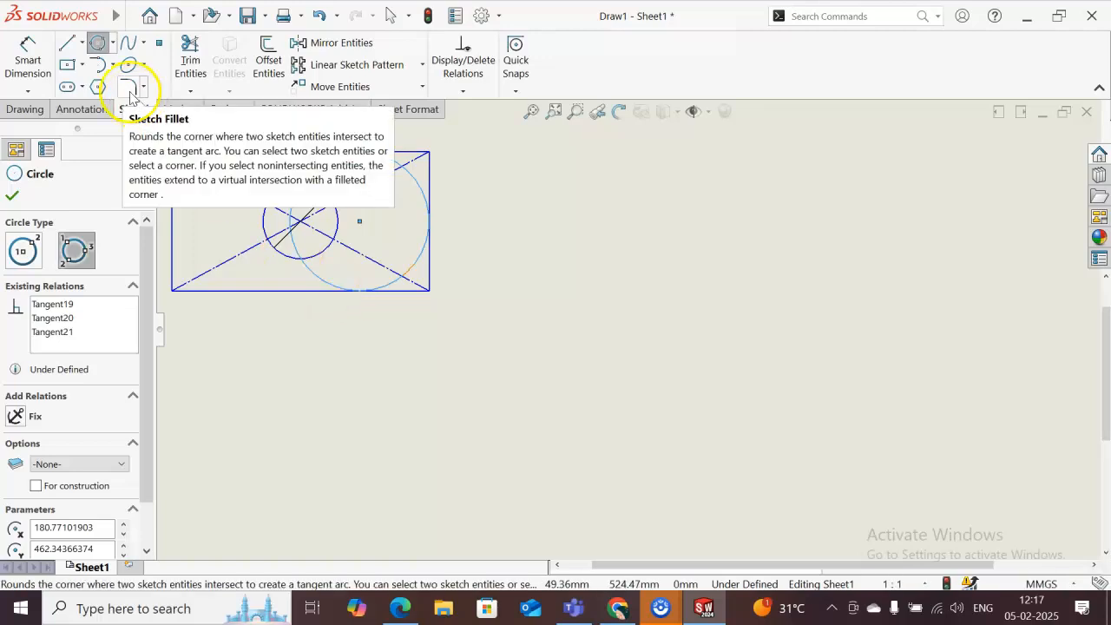
Sketch a centerpoint arc of about 97 mm radius around the rectangle's center, from its lower-right corner to its upper-right corner.
left_click(100, 66)
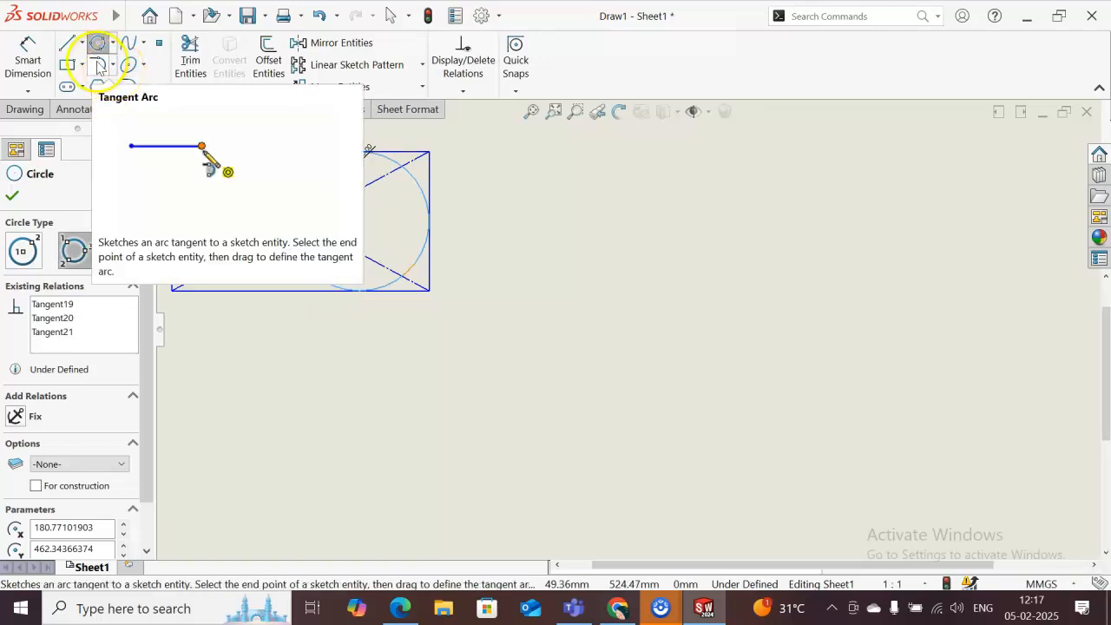
left_click(112, 65)
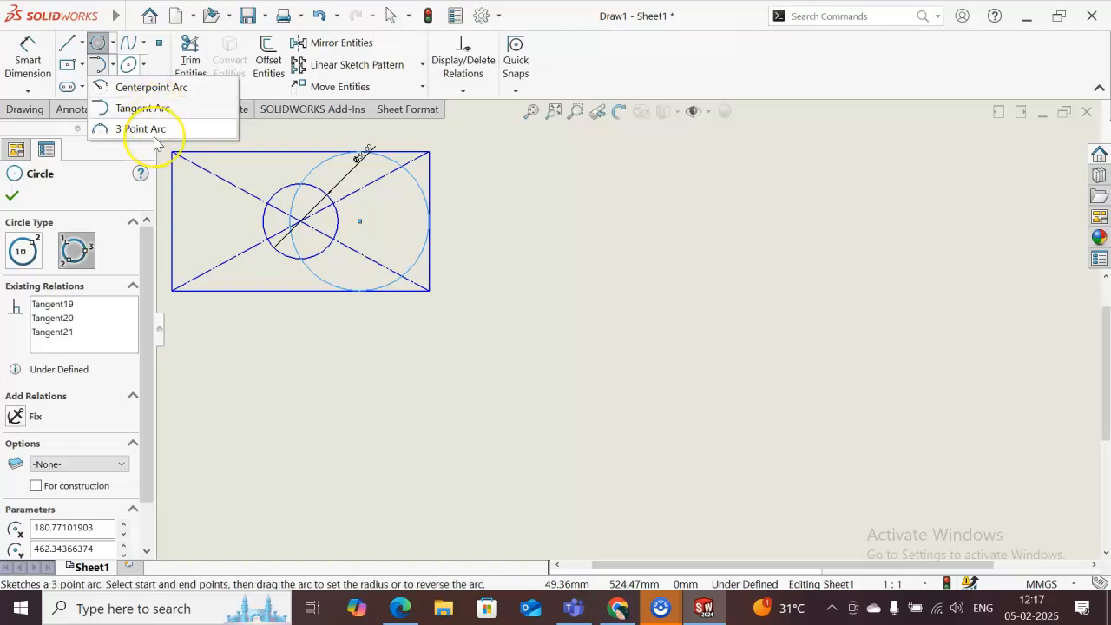
left_click(149, 88)
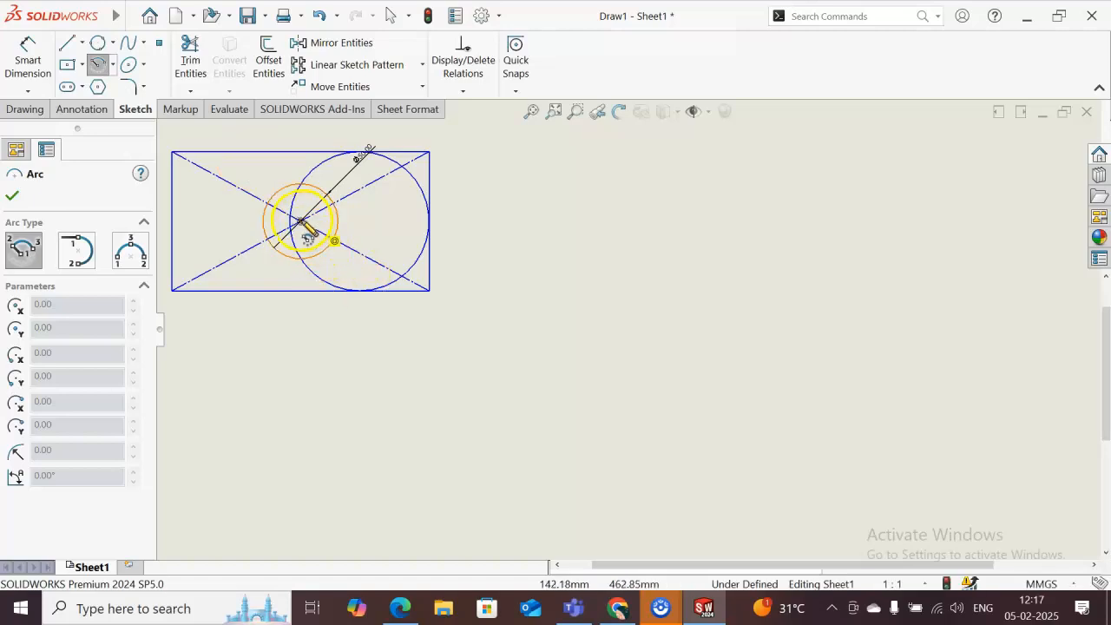
left_click_drag(301, 223, 304, 334)
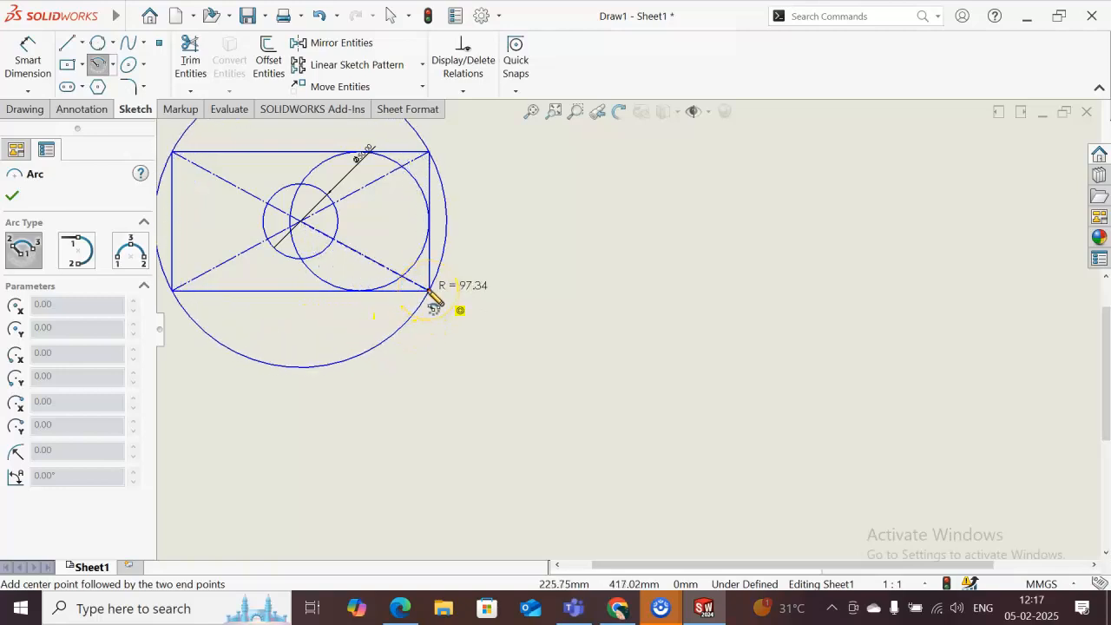
left_click_drag(429, 291, 428, 153)
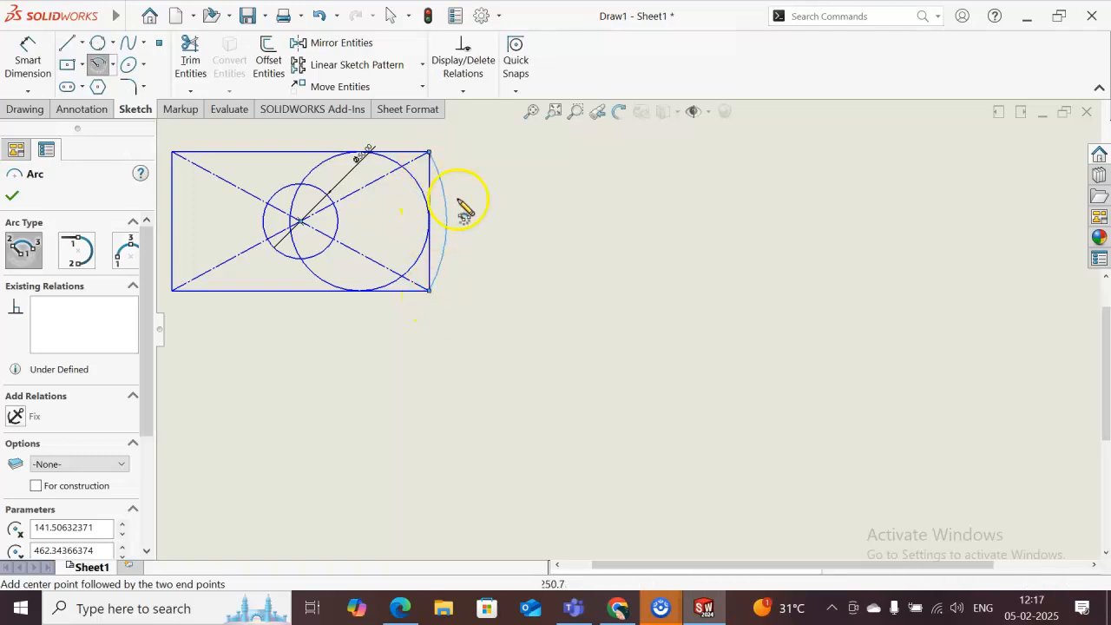
Try to start a tangent arc on the rectangle's top edge.
left_click(113, 65)
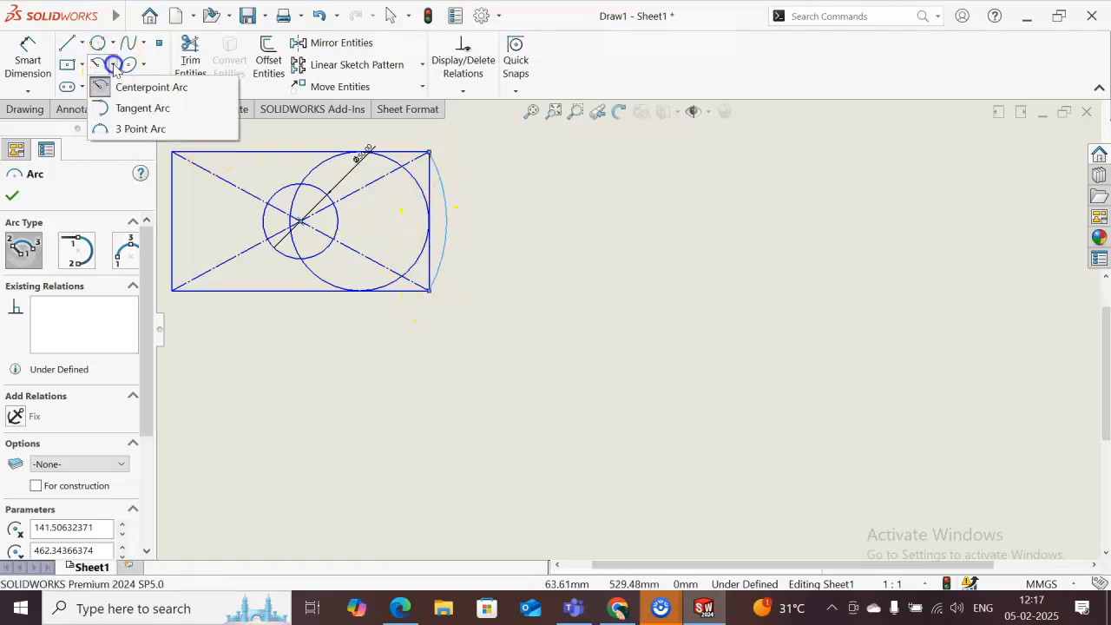
left_click(130, 113)
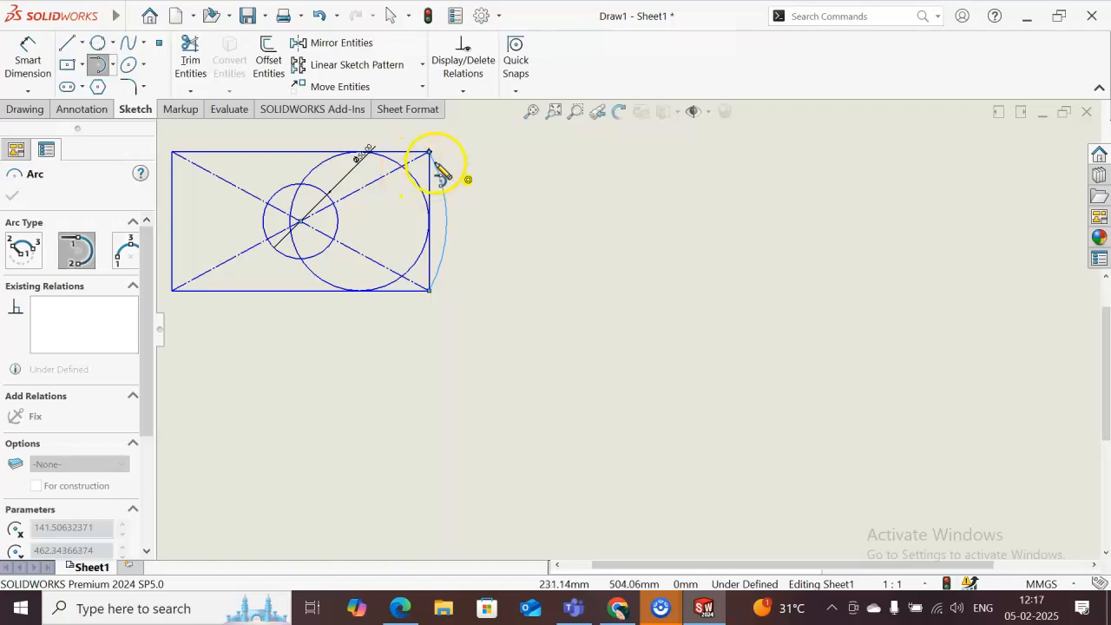
left_click(406, 158)
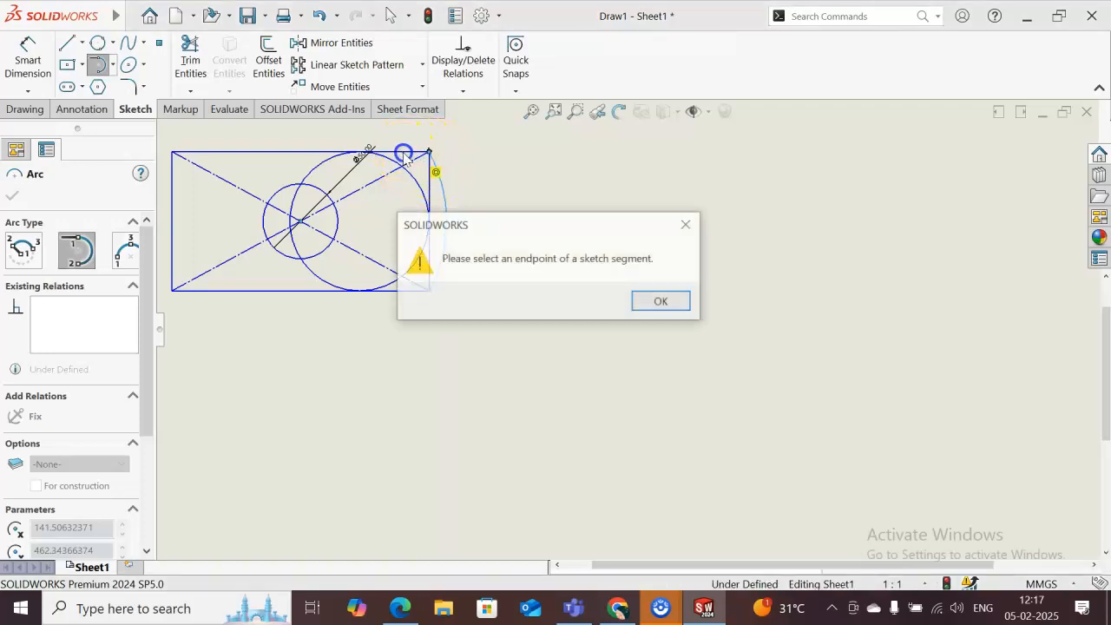
left_click(687, 224)
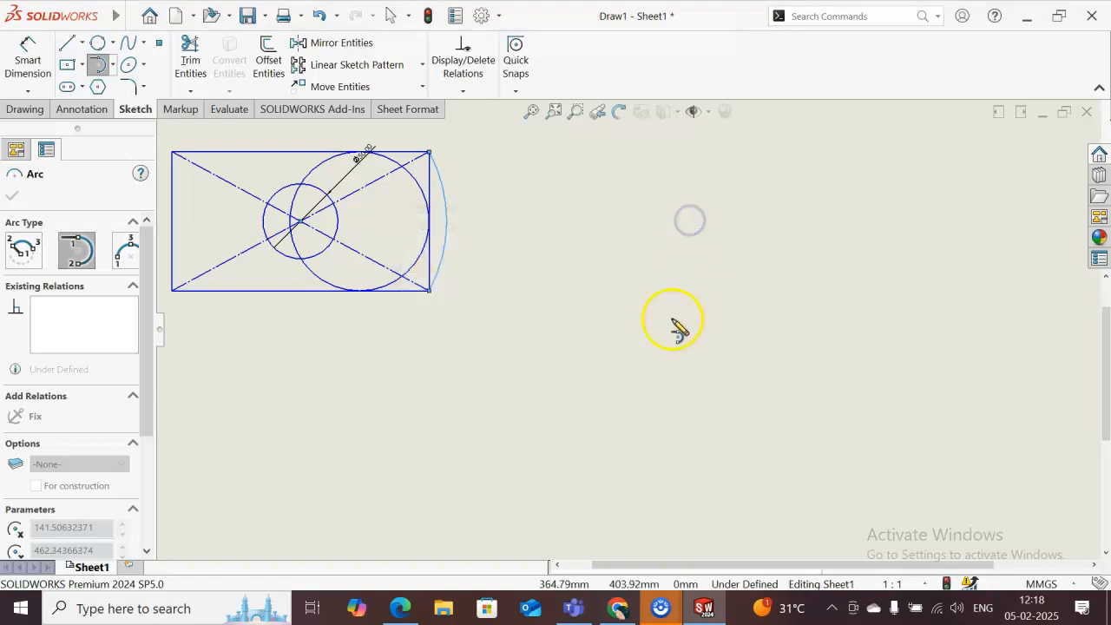
left_click(389, 156)
left_click(659, 300)
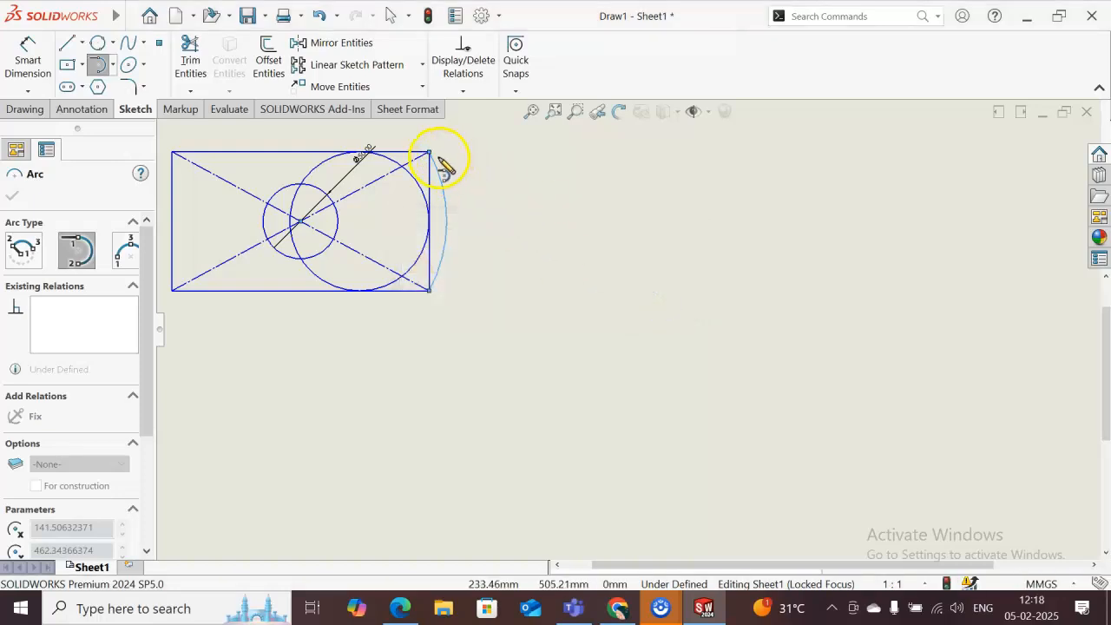
Try to sketch a tangent arc from the rectangle's upper-right corner to its other corners, and another one starting at the top edge.
left_click(431, 153)
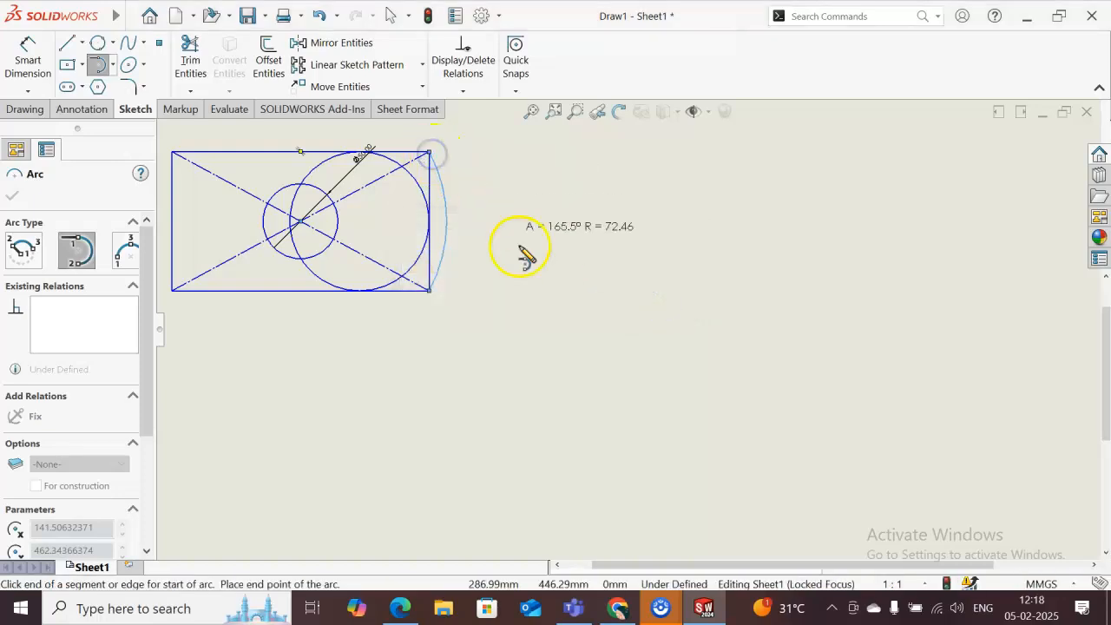
left_click(429, 290)
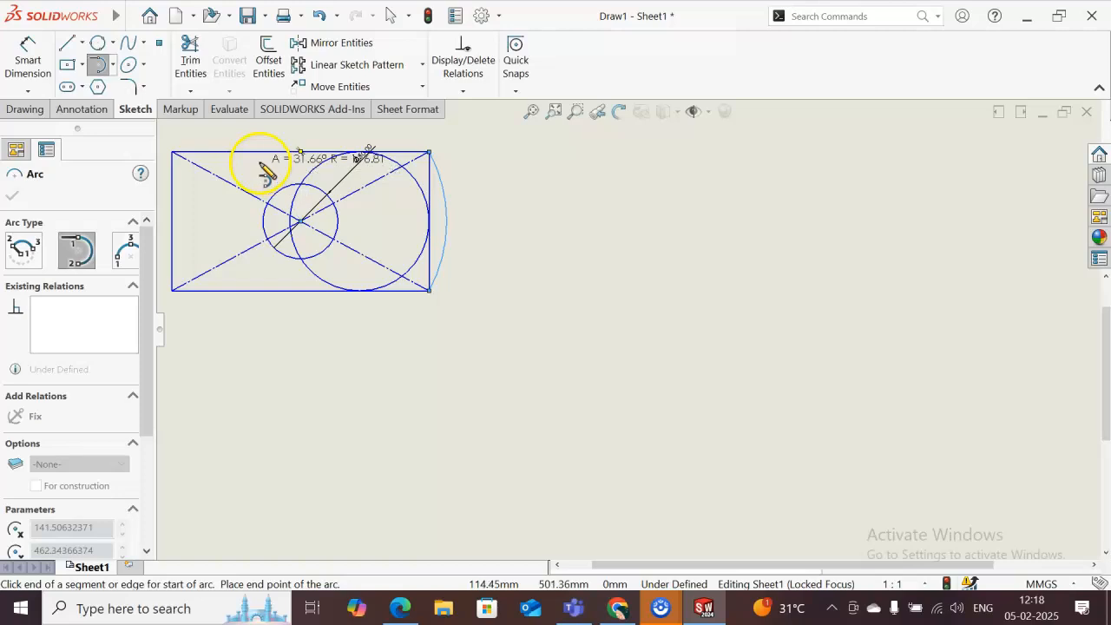
left_click(173, 152)
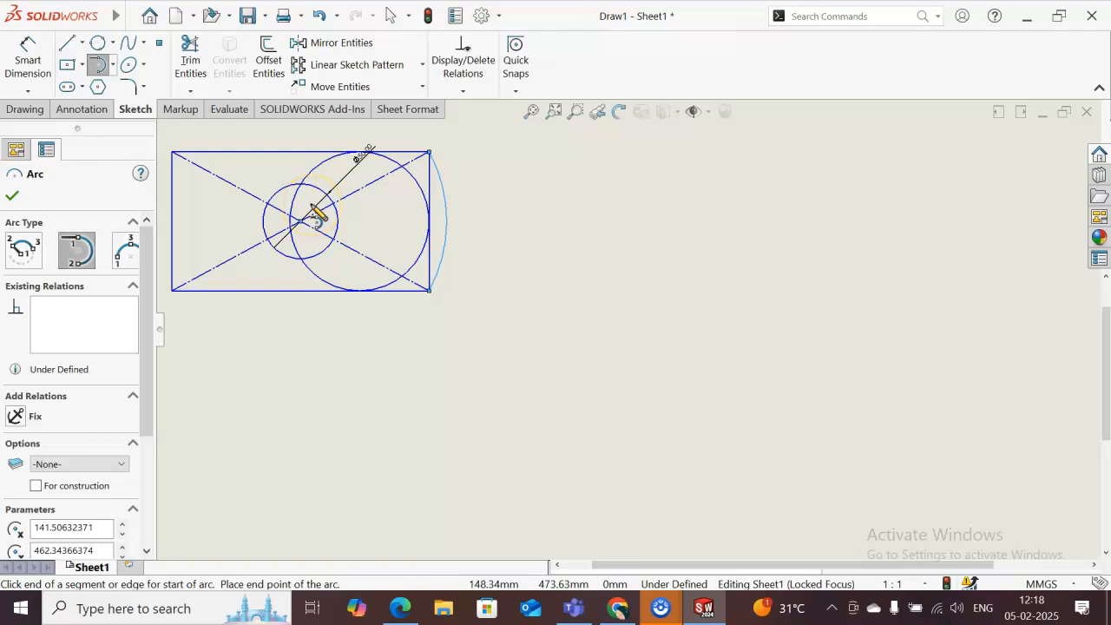
left_click(314, 142)
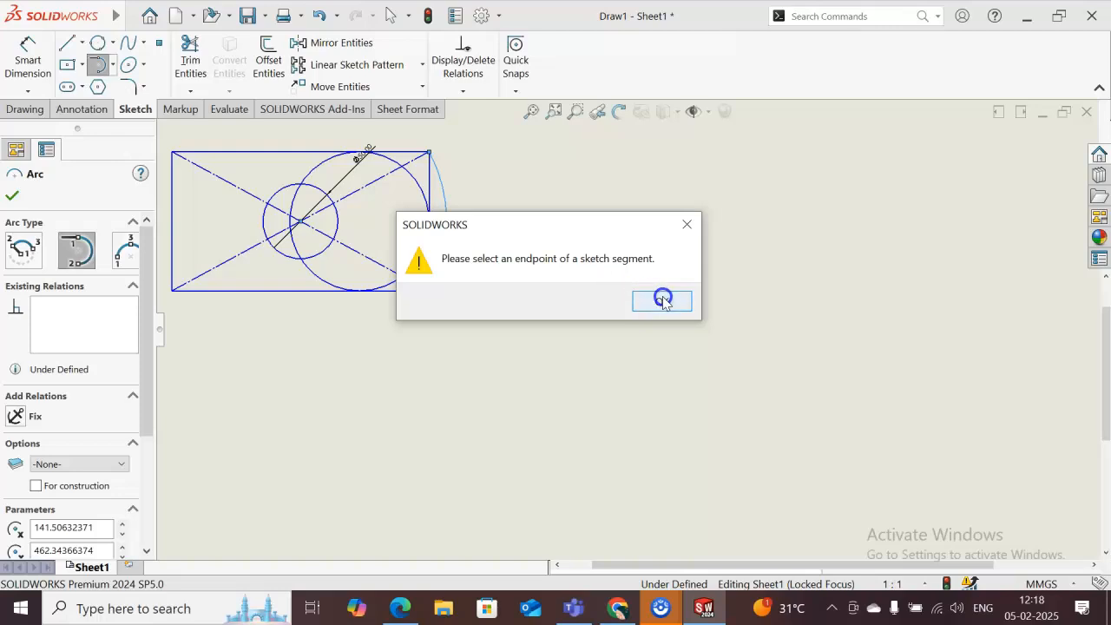
left_click(662, 300)
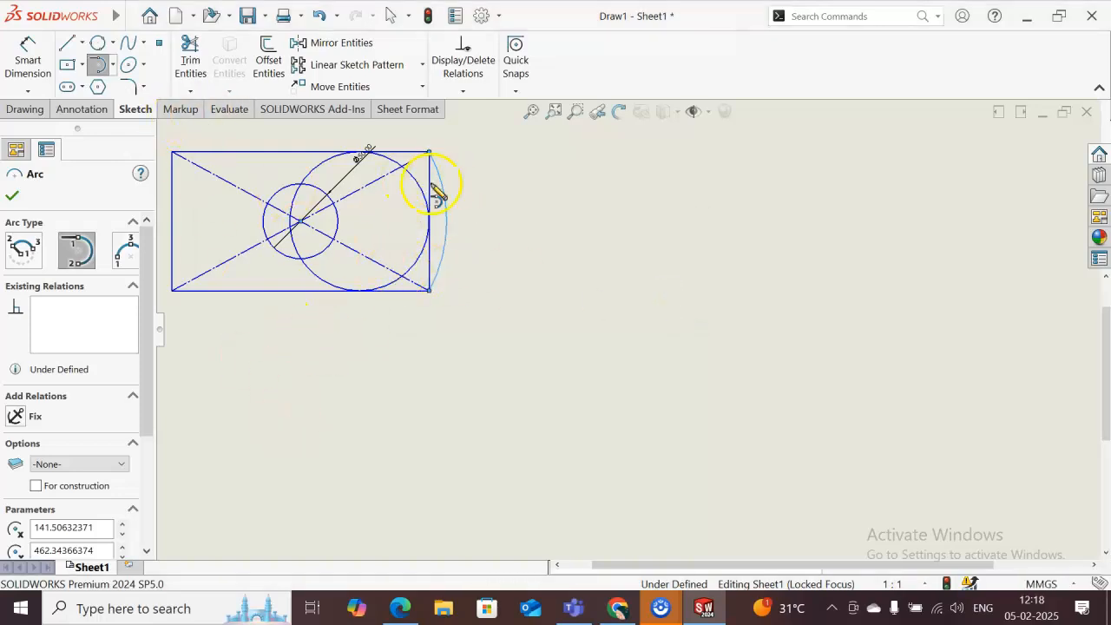
Sketch two chained tangent arcs downward from the rectangle's lower-right corner, with radii of about 47 mm and 34 mm.
left_click(429, 154)
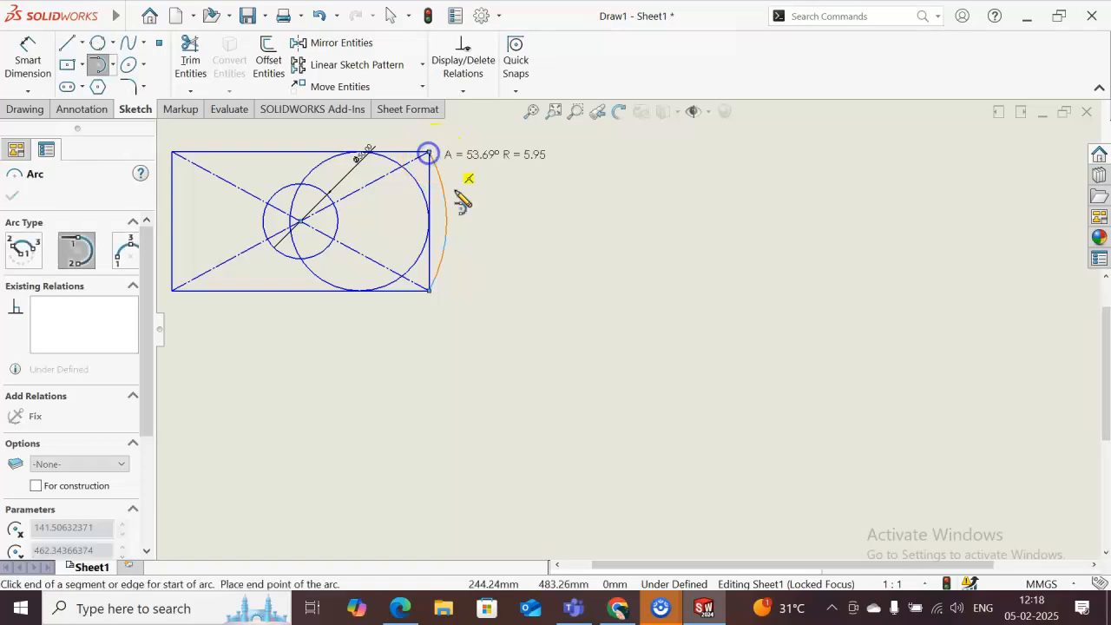
left_click(432, 293)
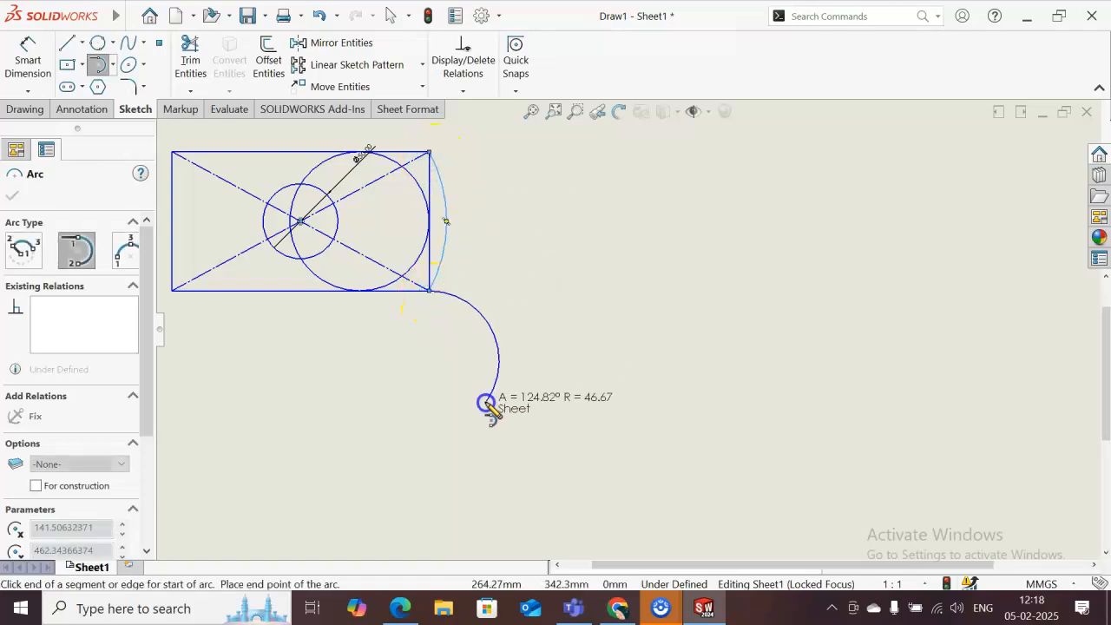
left_click(446, 429)
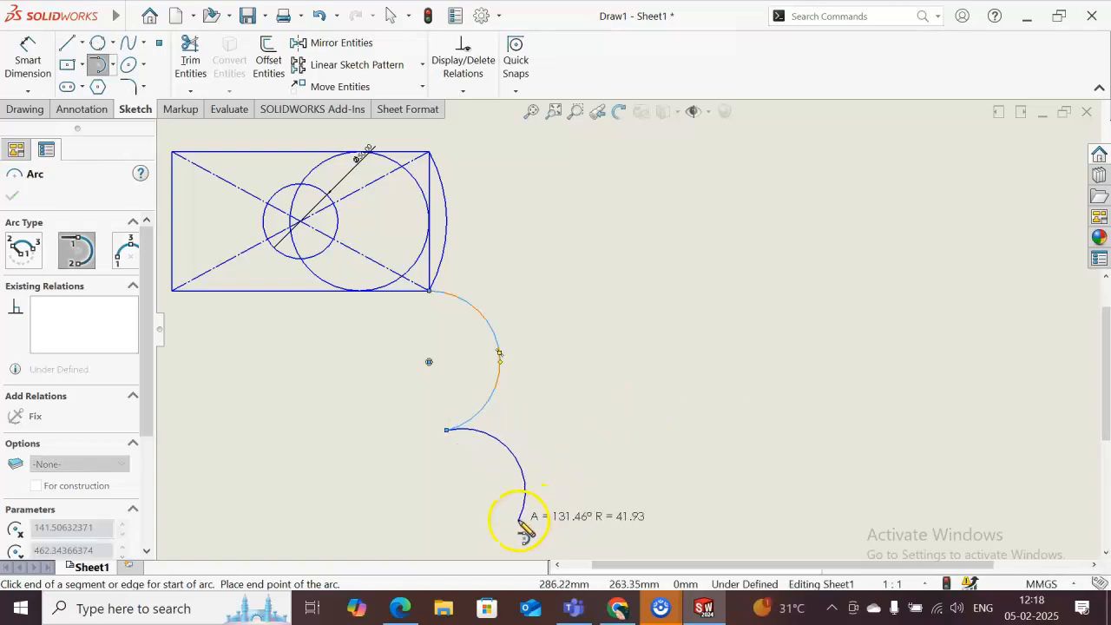
left_click(456, 531)
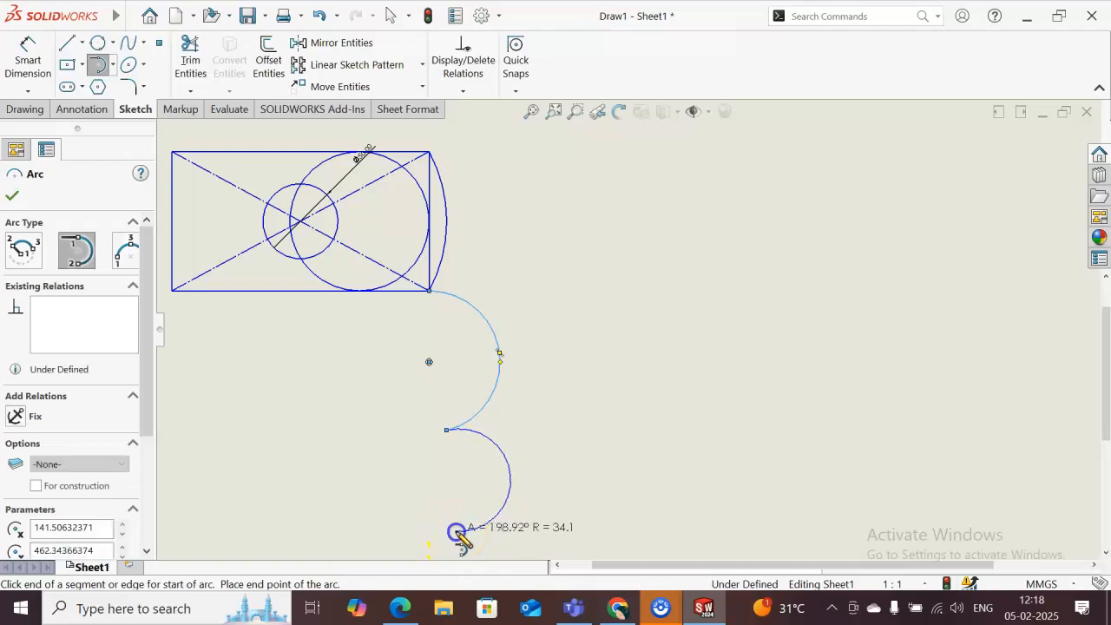
Continue the tangent arc chain with three arcs sweeping right, up and back to the centerpoint arc, the last about 147 mm in radius.
left_click(666, 428)
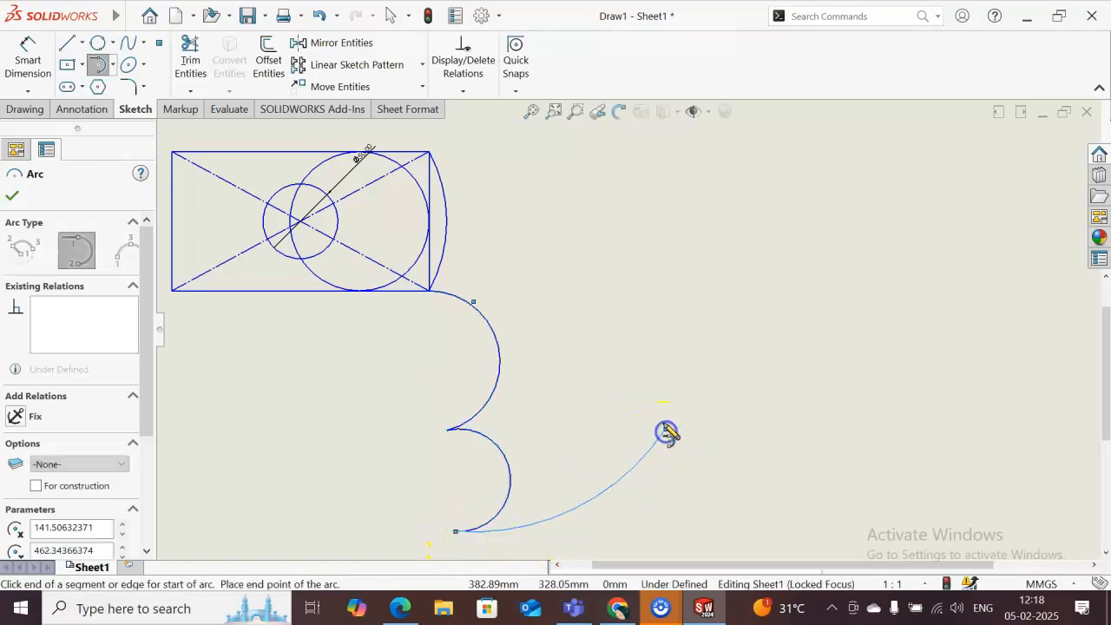
left_click(559, 301)
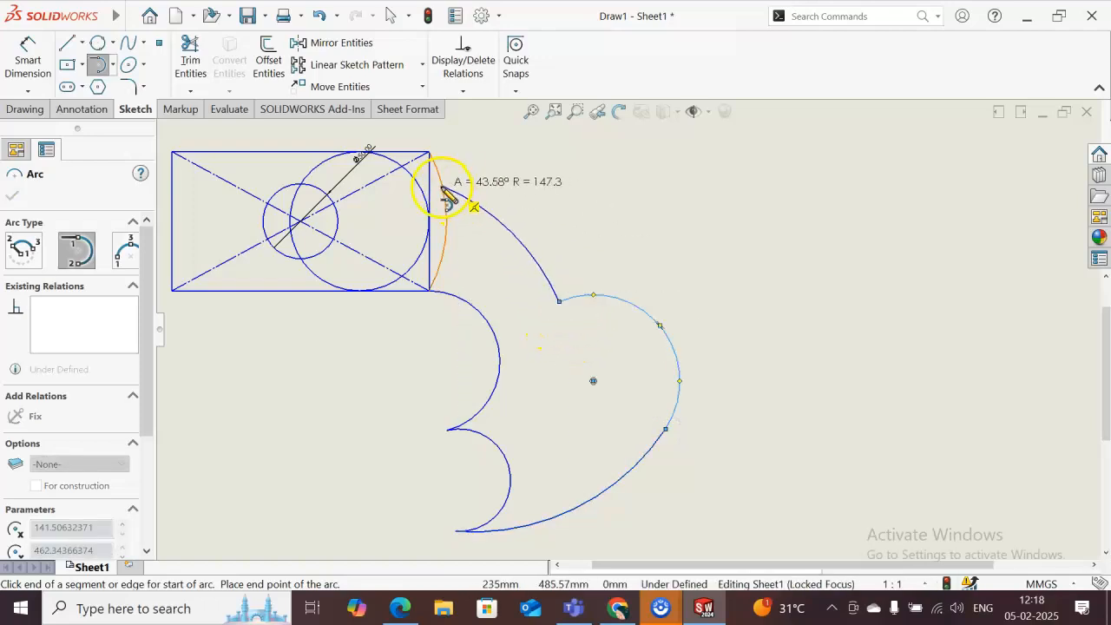
left_click(442, 186)
Extend the chain from the centerpoint arc with three more tangent arcs, ending at the large lobe's right side with about 61 mm radius.
left_click(617, 183)
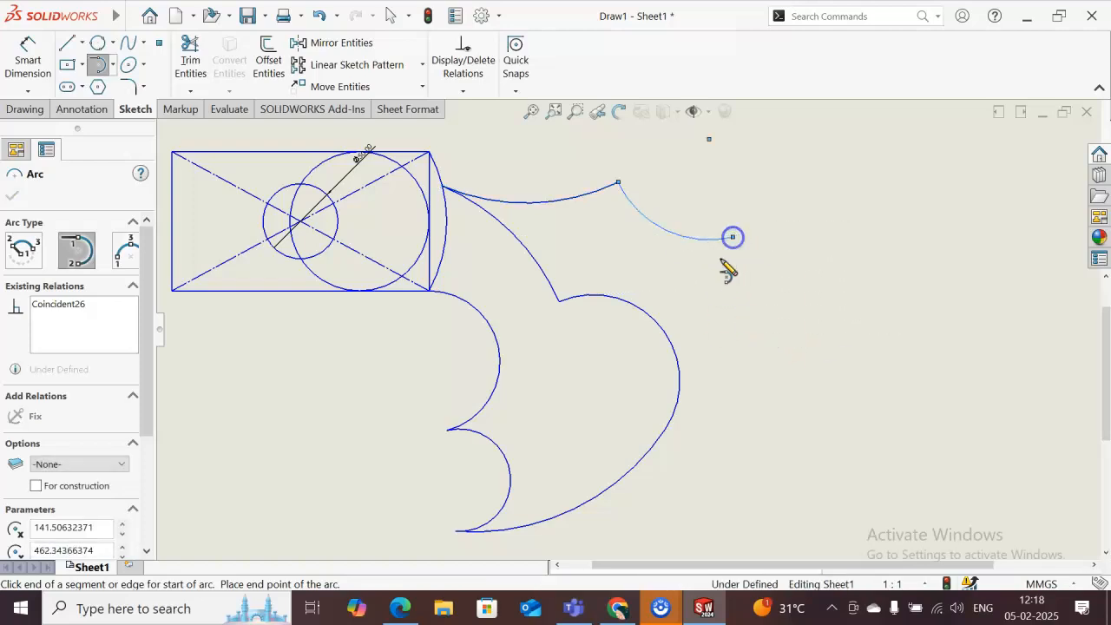
left_click(733, 238)
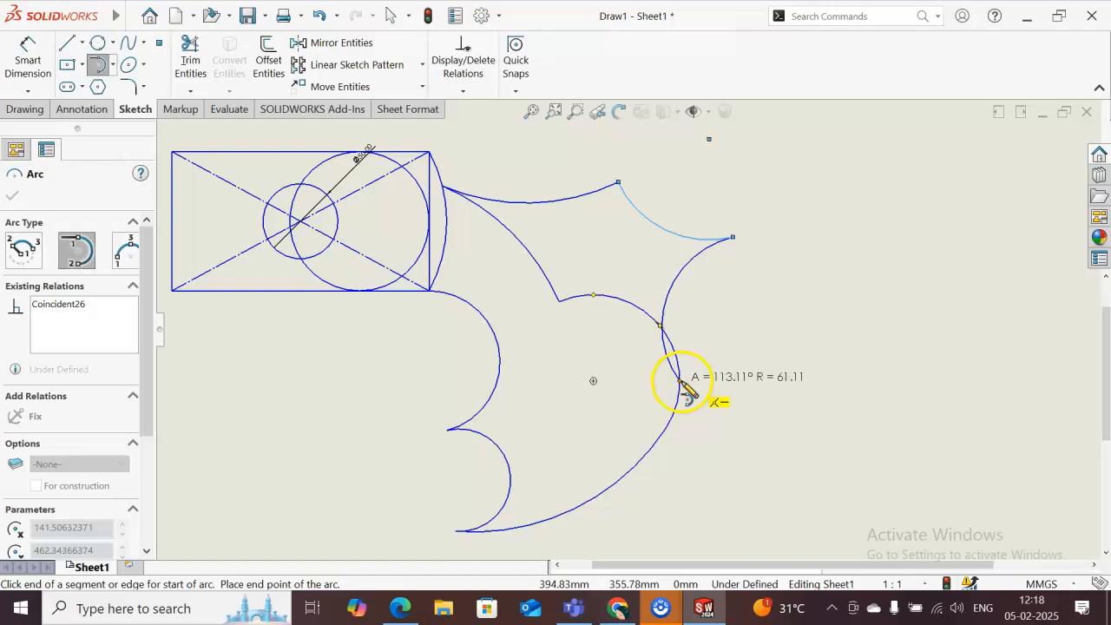
left_click(682, 383)
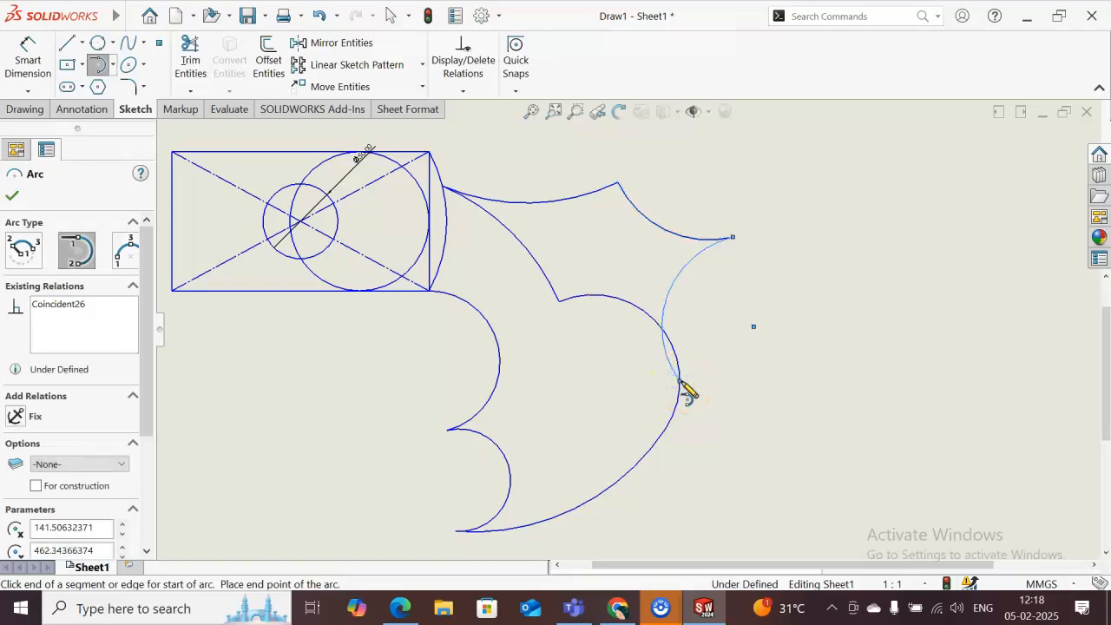
key("Escape")
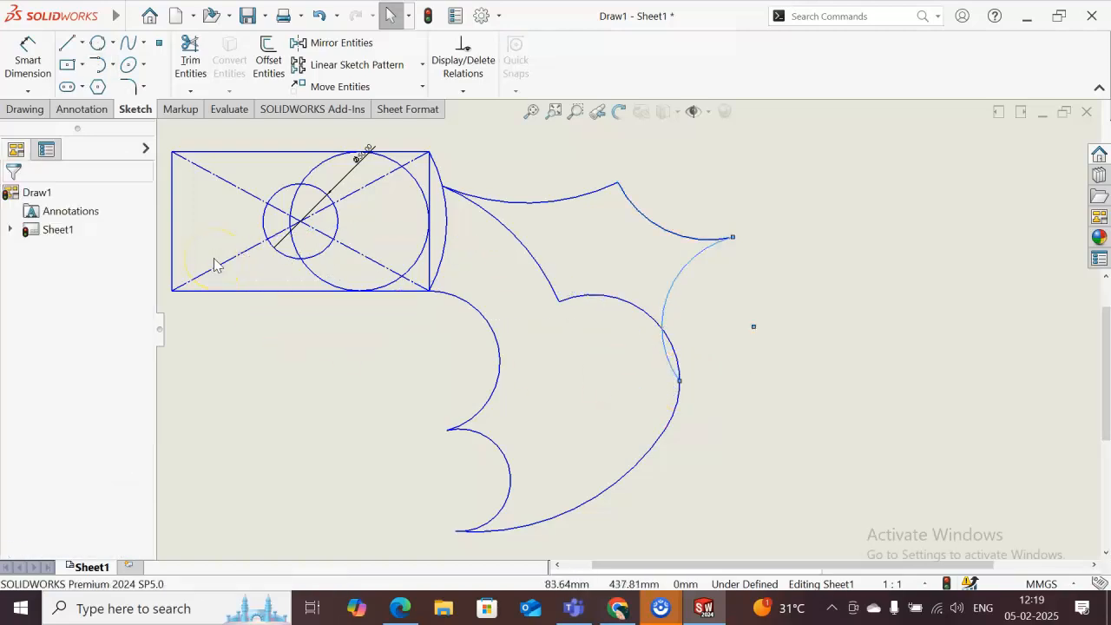
Start a 3 Point Arc at the rectangle's lower-left corner.
left_click(113, 65)
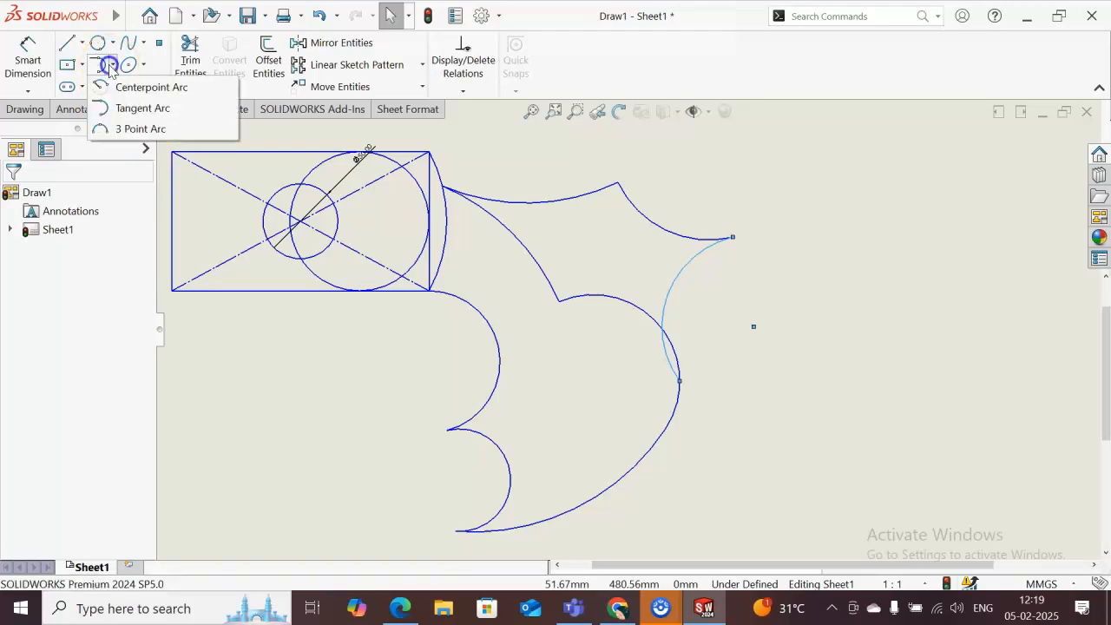
left_click(135, 128)
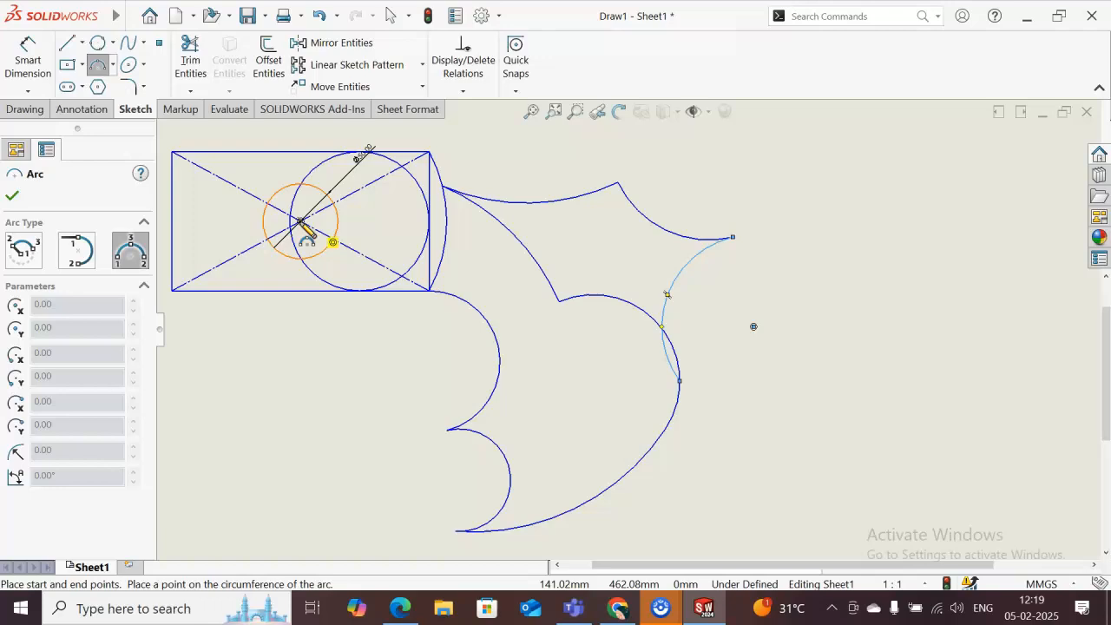
left_click(172, 290)
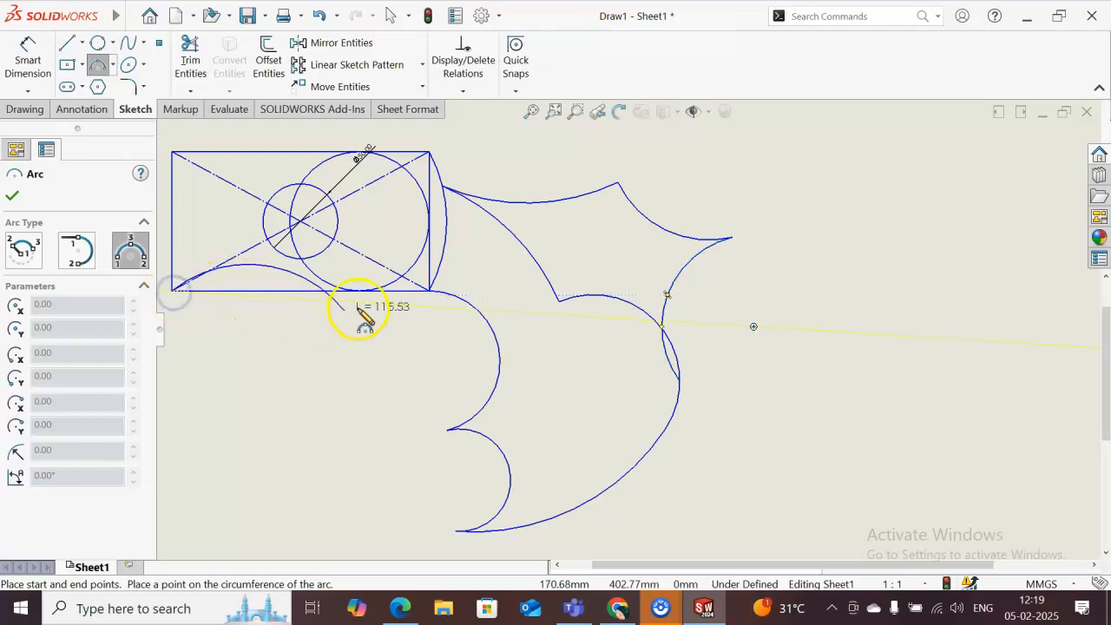